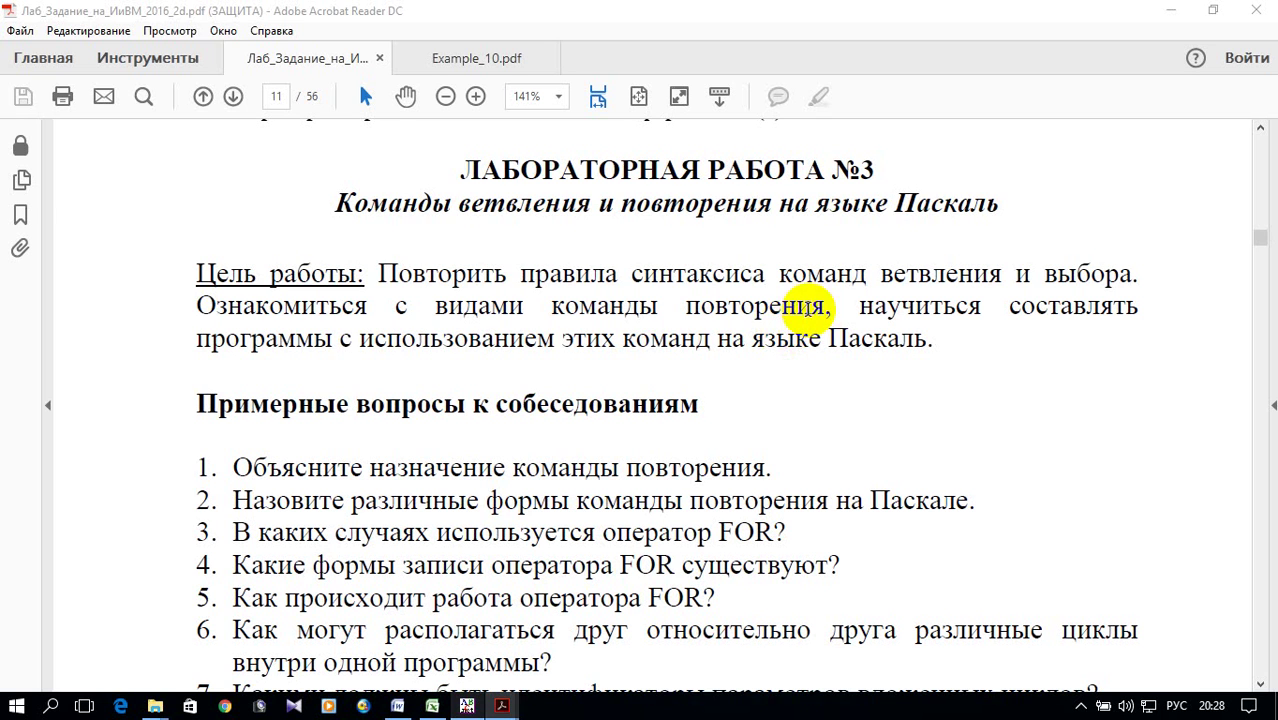
Step: Show the Example_10.pdf task with y=(x²+x³)/cos x², then return to the Primer_10 program
{"action": "left_click", "coordinate": [494, 62]}
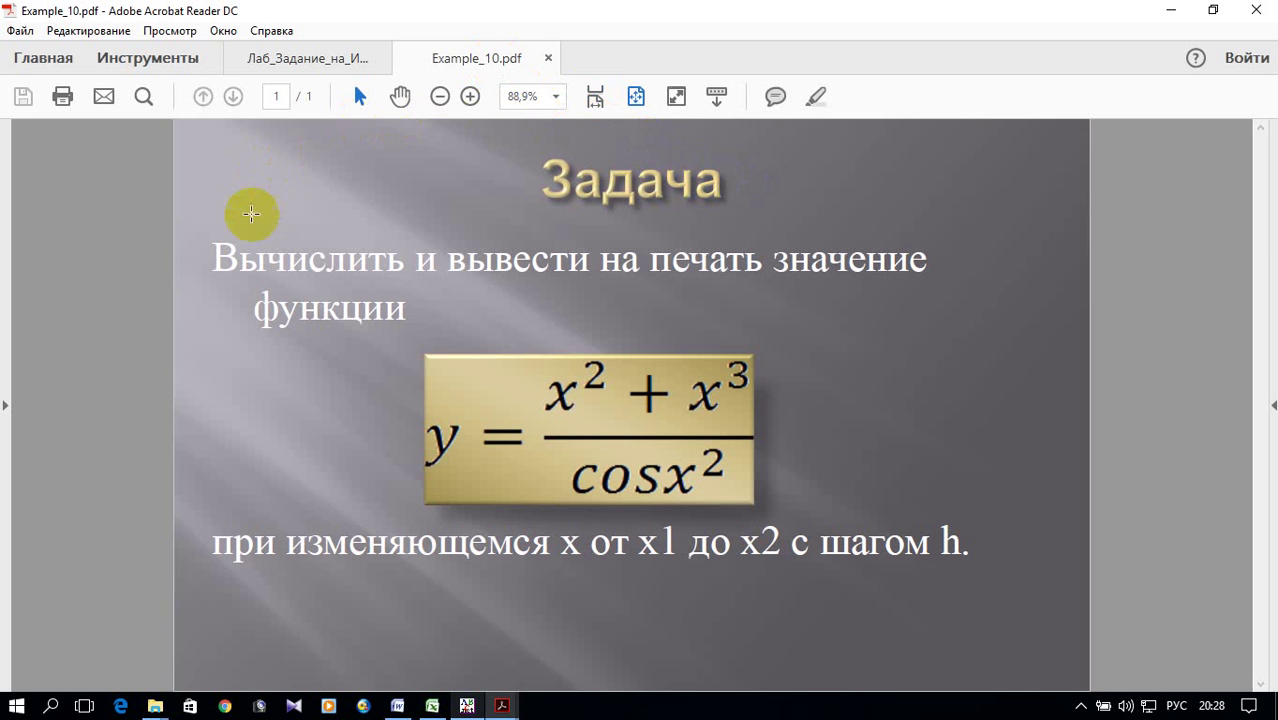
{"action": "left_click_drag", "start_coordinate": [642, 482], "coordinate": [642, 458]}
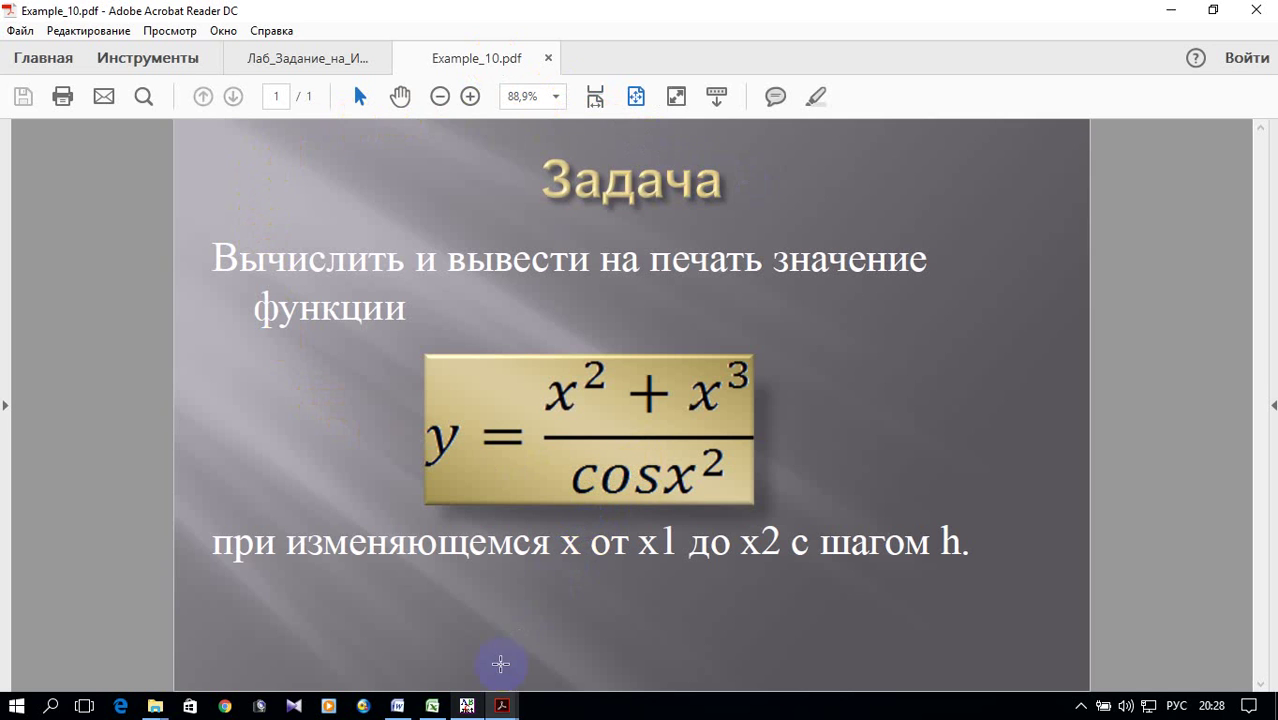
{"action": "left_click", "coordinate": [467, 706]}
{"action": "left_click", "coordinate": [212, 241]}
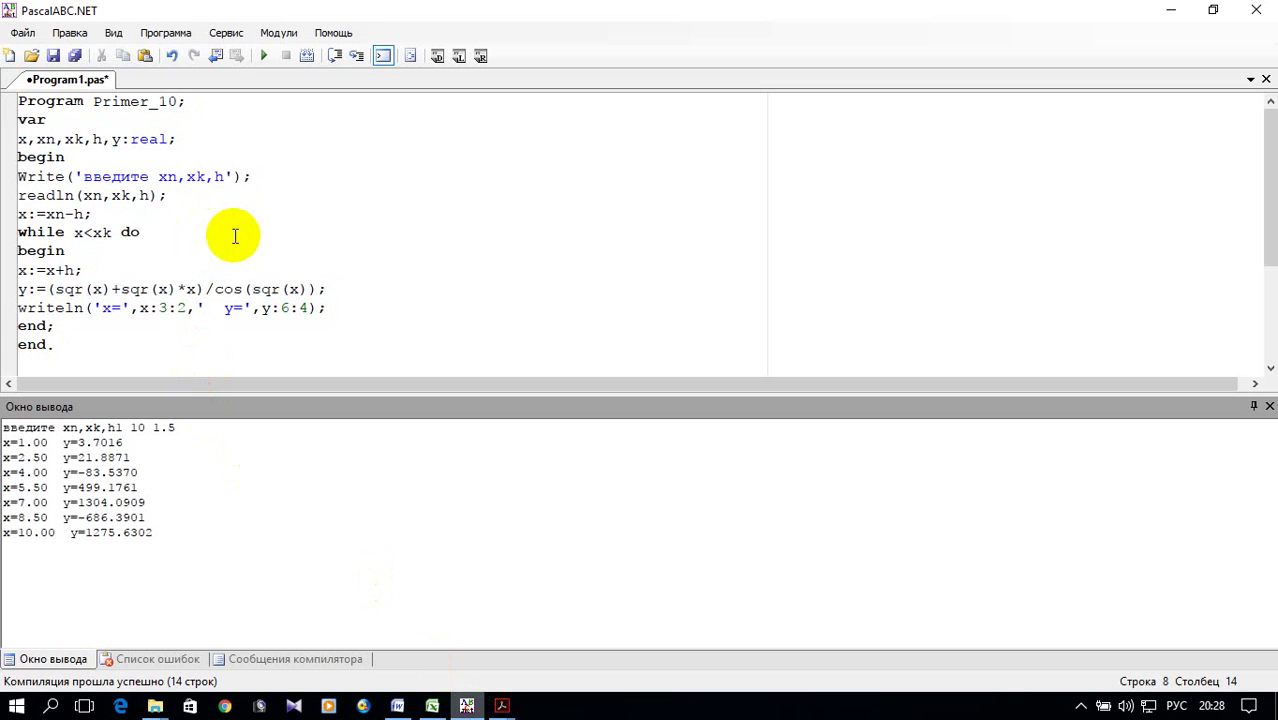
Step: Replace the 'while x<xk do', 'begin' and closing 'end;' lines with 'repeat'
{"action": "left_click", "coordinate": [67, 252]}
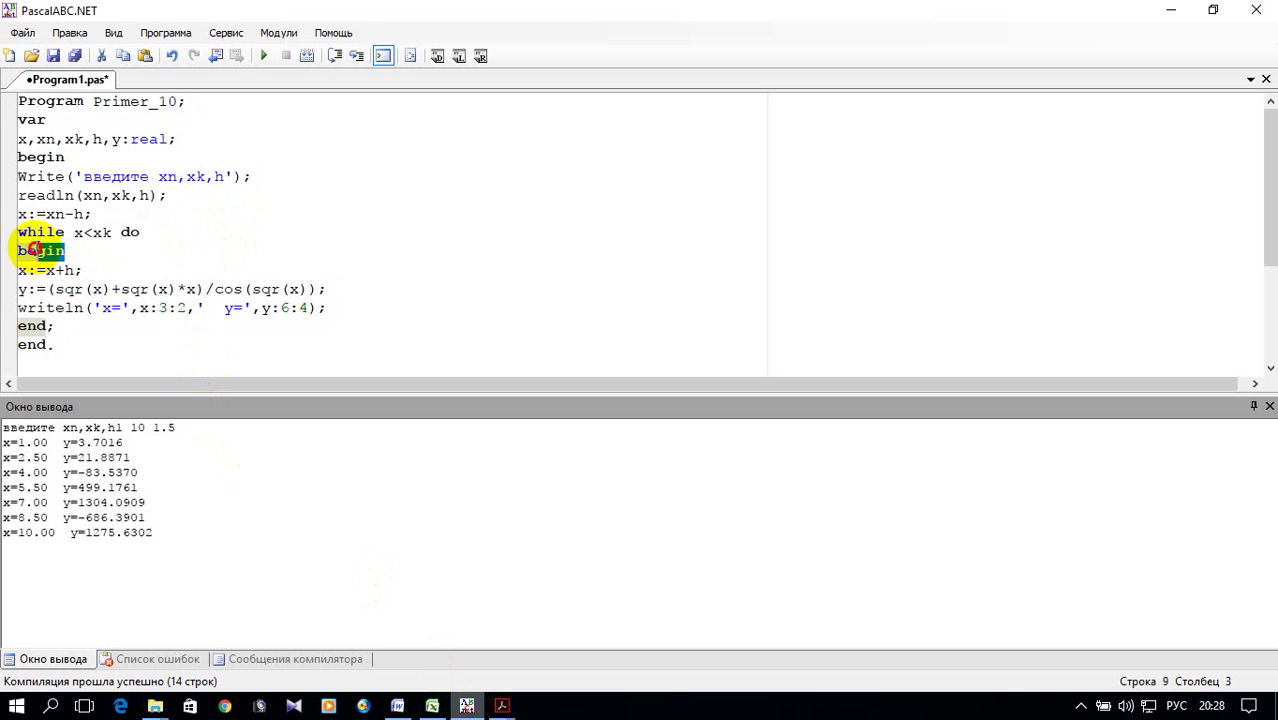
{"action": "left_click_drag", "start_coordinate": [67, 252], "coordinate": [14, 241]}
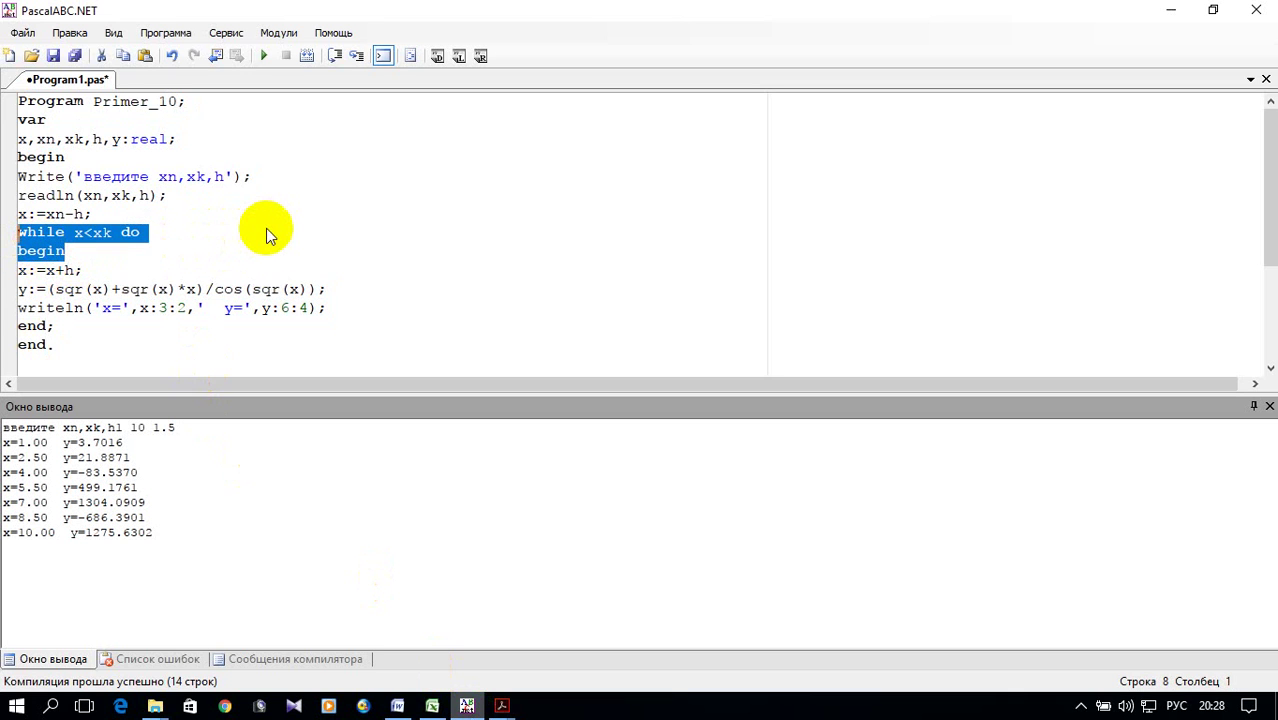
{"action": "key", "text": "Delete"}
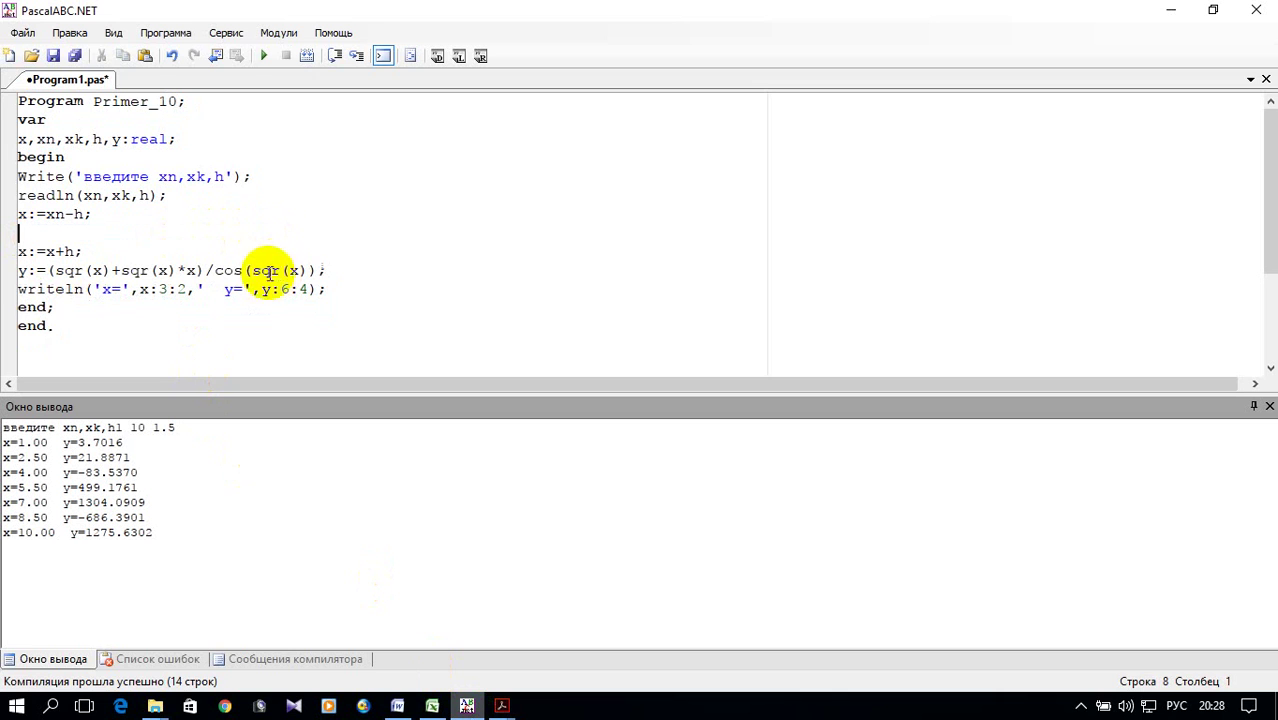
{"action": "left_click", "coordinate": [60, 307]}
{"action": "key", "text": "BackSpace"}
{"action": "key", "text": "BackSpace"}
{"action": "key", "text": "BackSpace"}
{"action": "key", "text": "BackSpace"}
{"action": "left_click", "coordinate": [53, 236]}
{"action": "type", "text": "ку"}
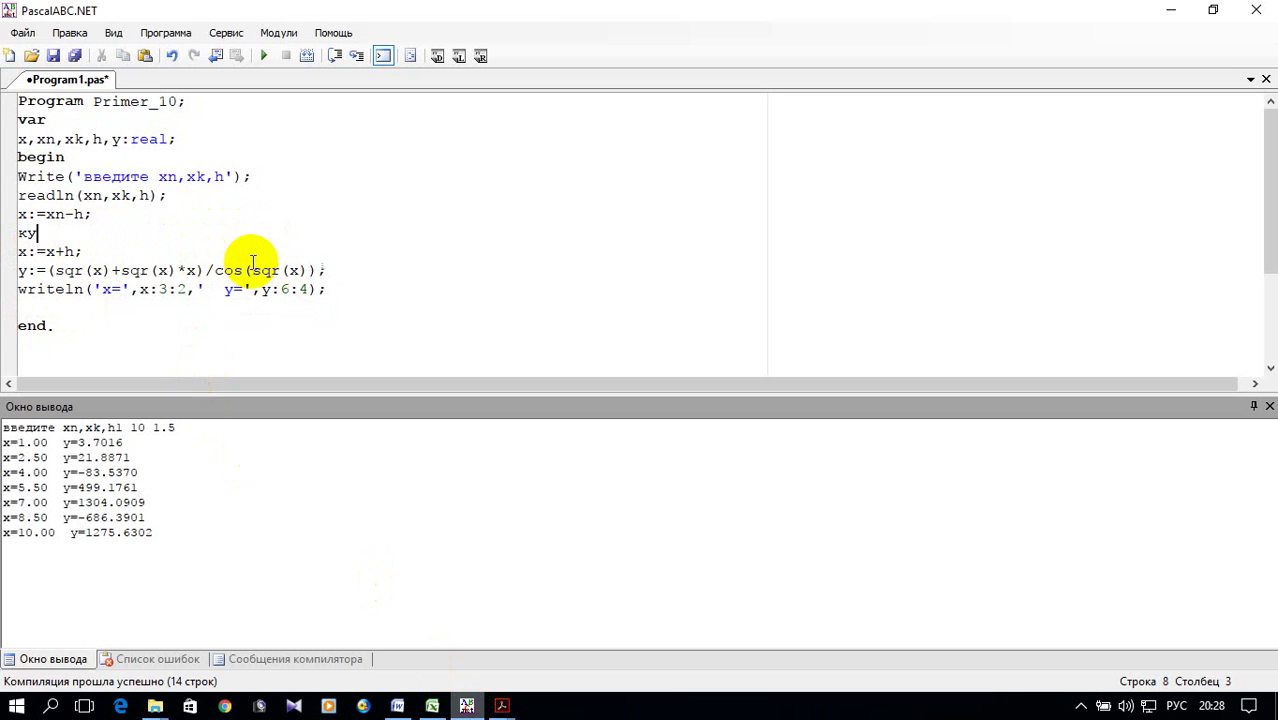
{"action": "type", "text": "зуф"}
{"action": "key", "text": "BackSpace"}
{"action": "key", "text": "BackSpace"}
{"action": "key", "text": "BackSpace"}
{"action": "key", "text": "BackSpace"}
{"action": "key", "text": "alt+shift"}
{"action": "type", "text": "peat"}
Step: Add 'until x>xn;' after the writeln line to close the loop
{"action": "left_click", "coordinate": [90, 308]}
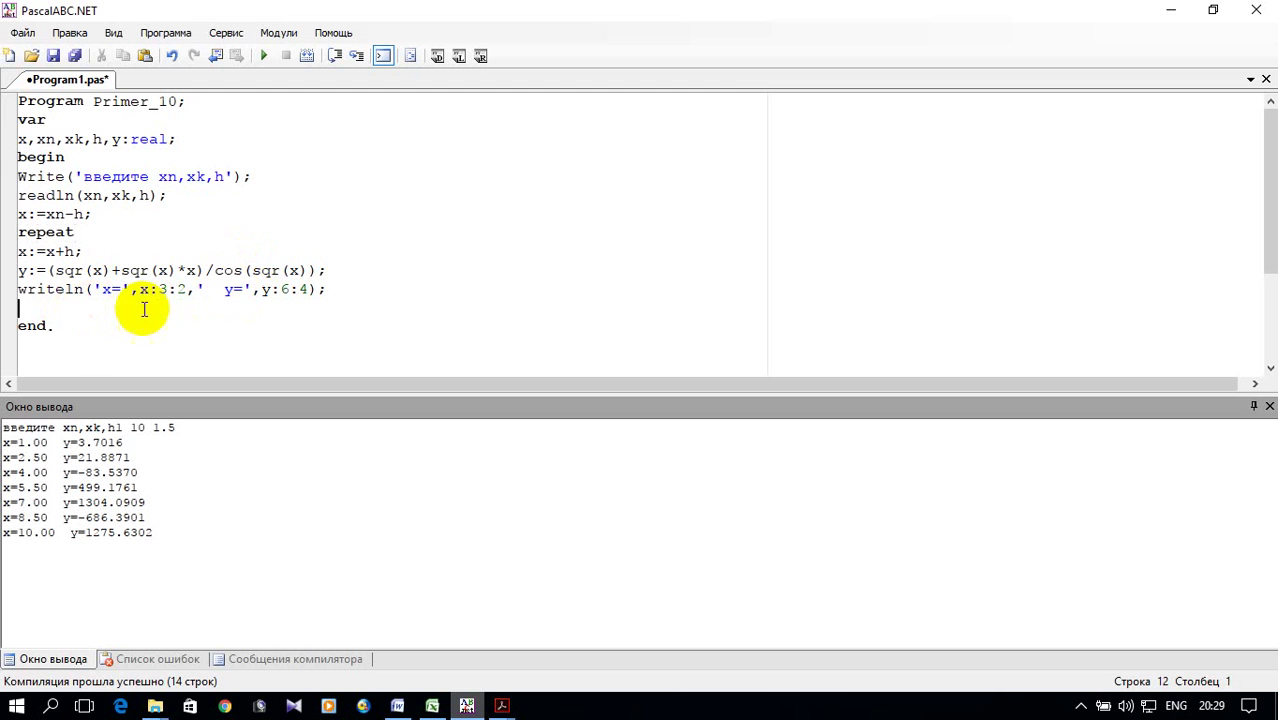
{"action": "type", "text": "until"}
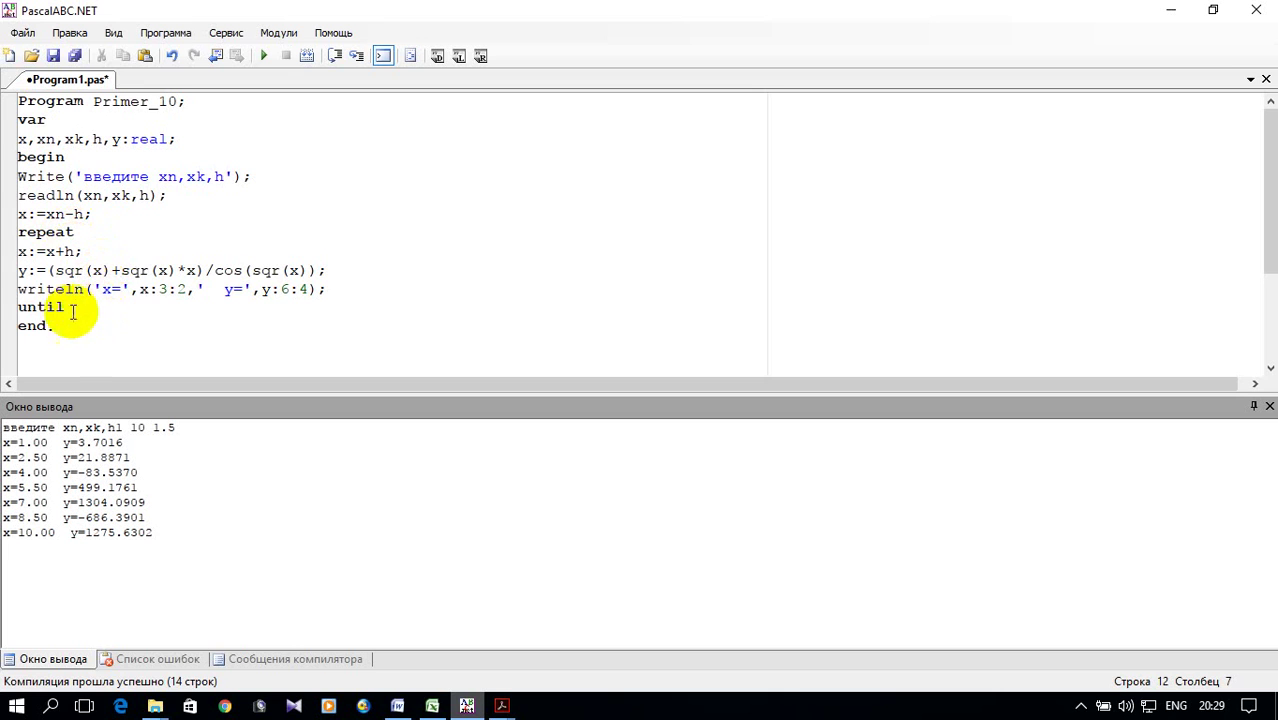
{"action": "left_click", "coordinate": [331, 288]}
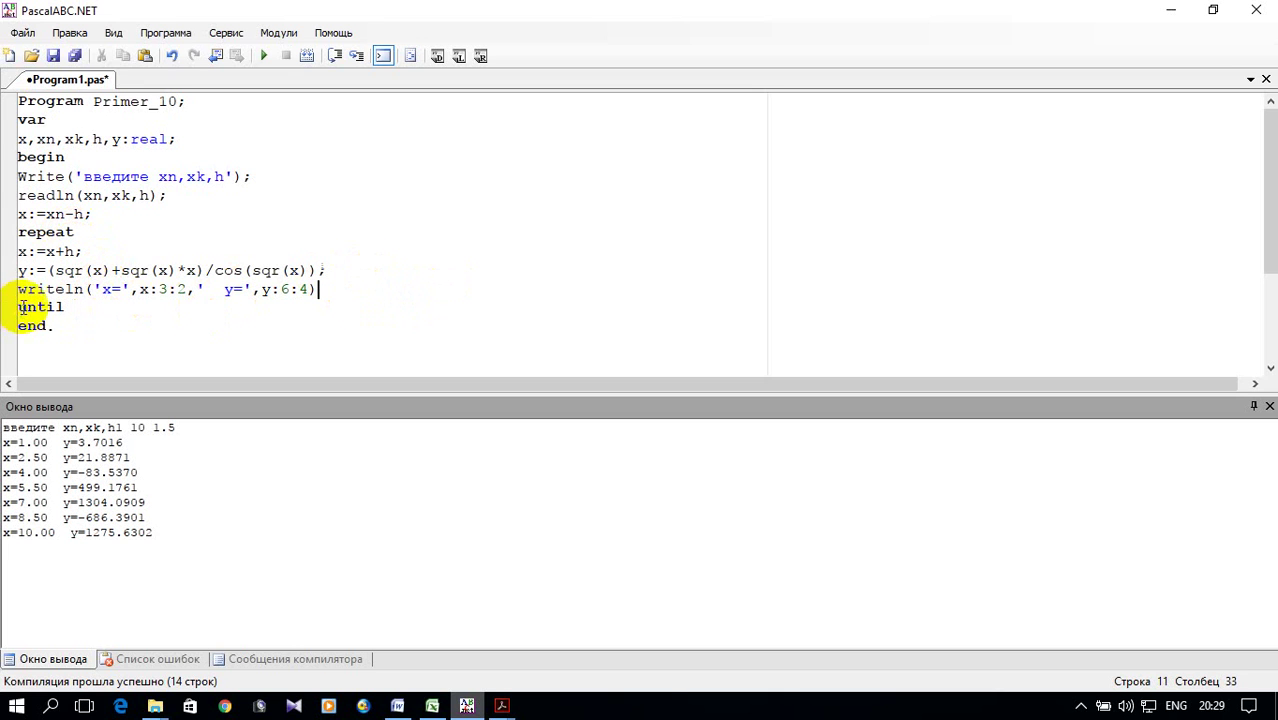
{"action": "left_click", "coordinate": [100, 306]}
{"action": "type", "text": "x>"}
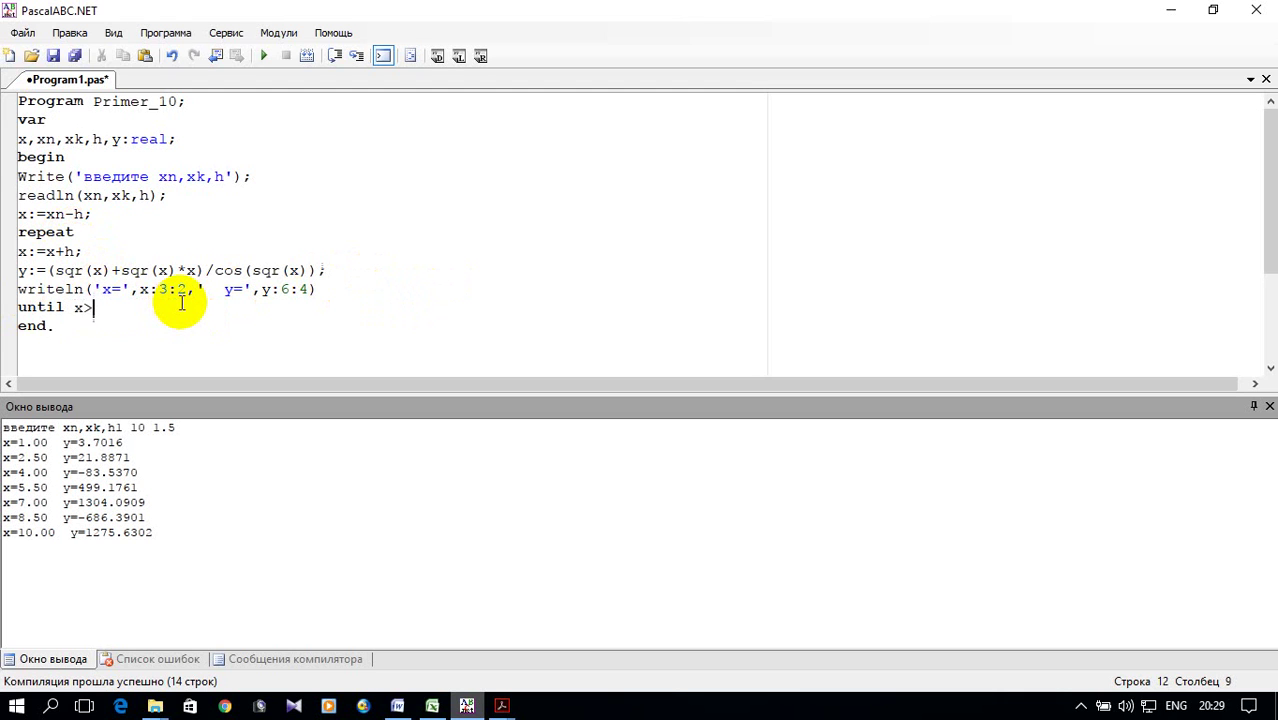
{"action": "type", "text": "xn;"}
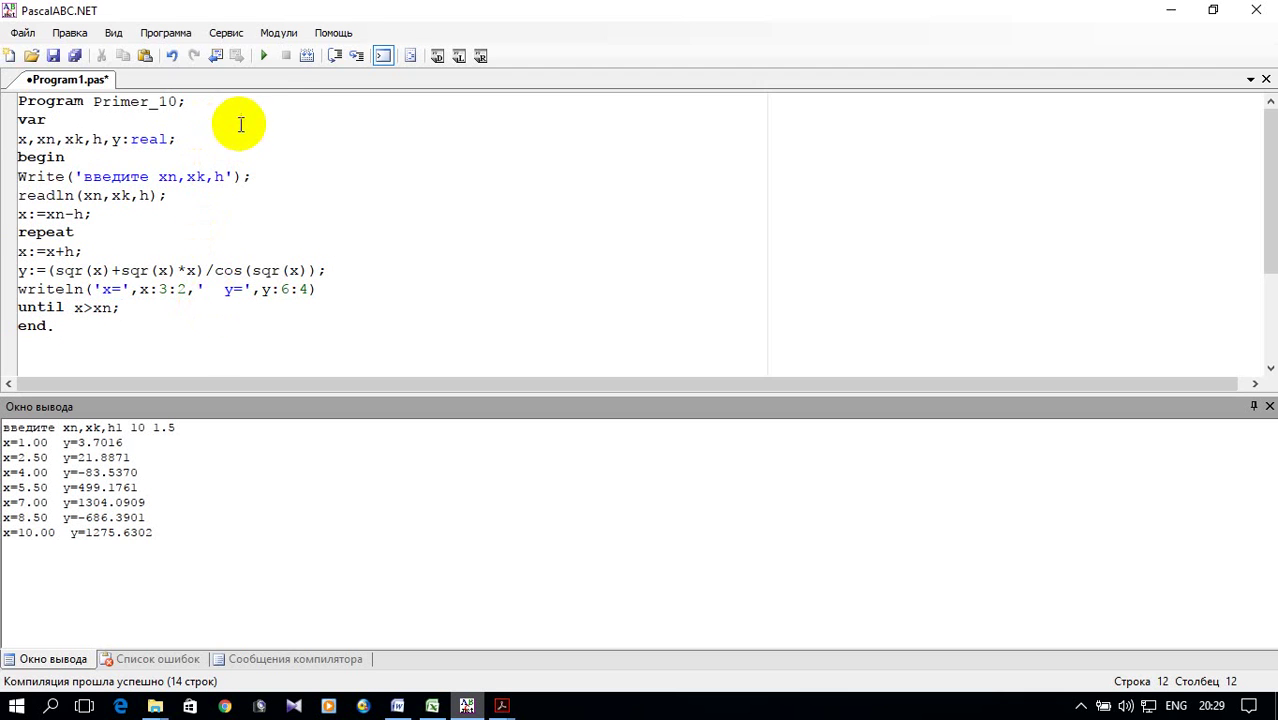
{"action": "left_click", "coordinate": [260, 62]}
Step: Run with xn=1, xk=10, h=1.5; only x=1.00 (3.7016) and x=2.50 (21.8871) print
{"action": "left_click", "coordinate": [259, 62]}
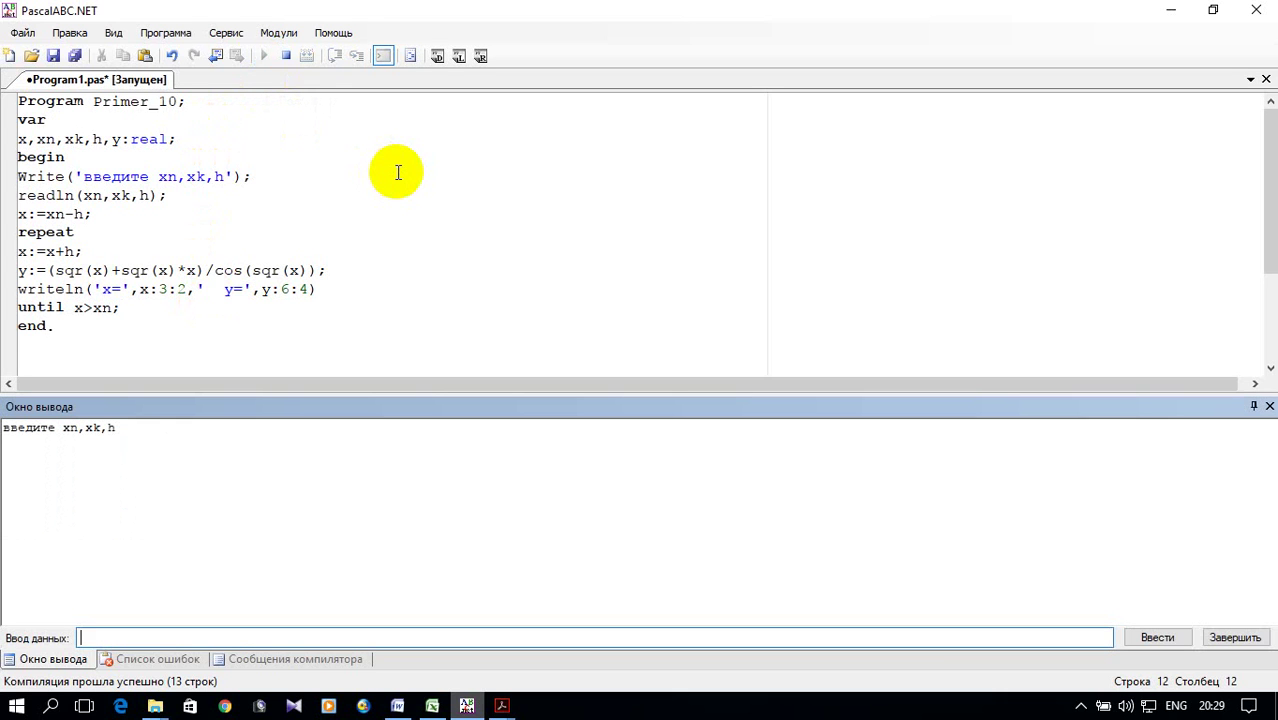
{"action": "type", "text": "1 10 1."}
{"action": "type", "text": "6"}
{"action": "key", "text": "BackSpace"}
{"action": "type", "text": "5"}
{"action": "key", "text": "Return"}
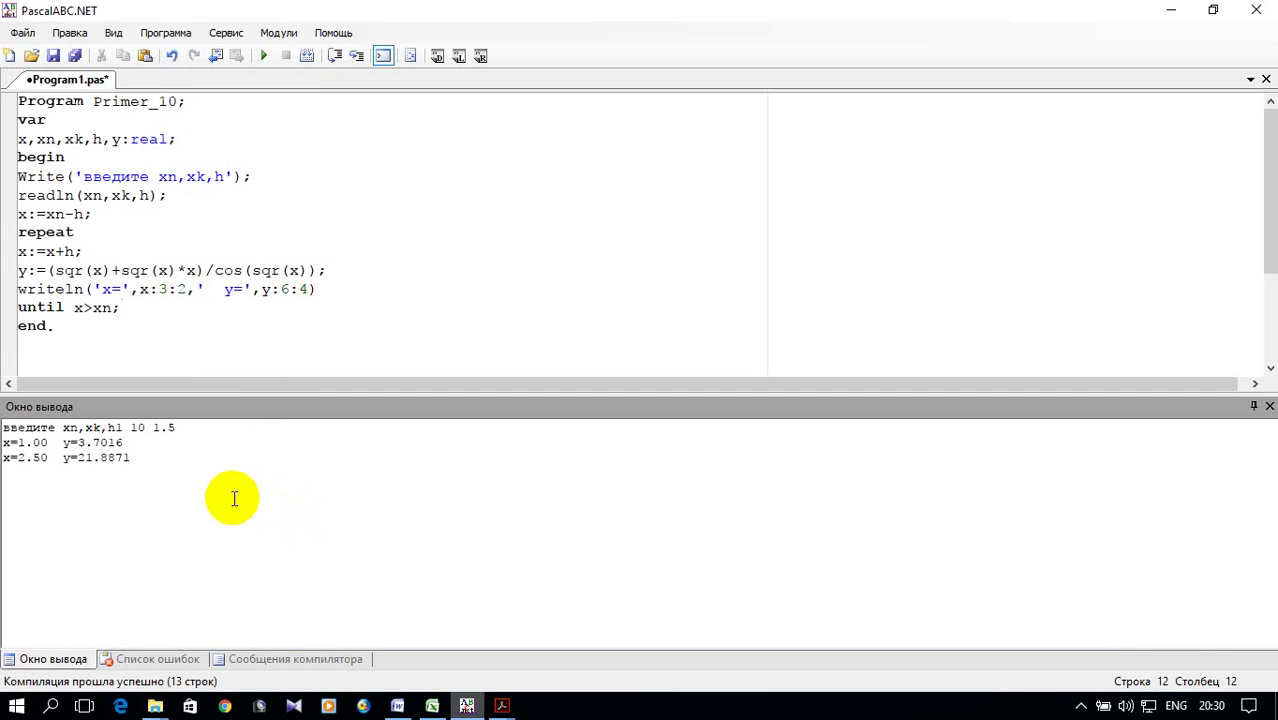
{"action": "left_click", "coordinate": [89, 484]}
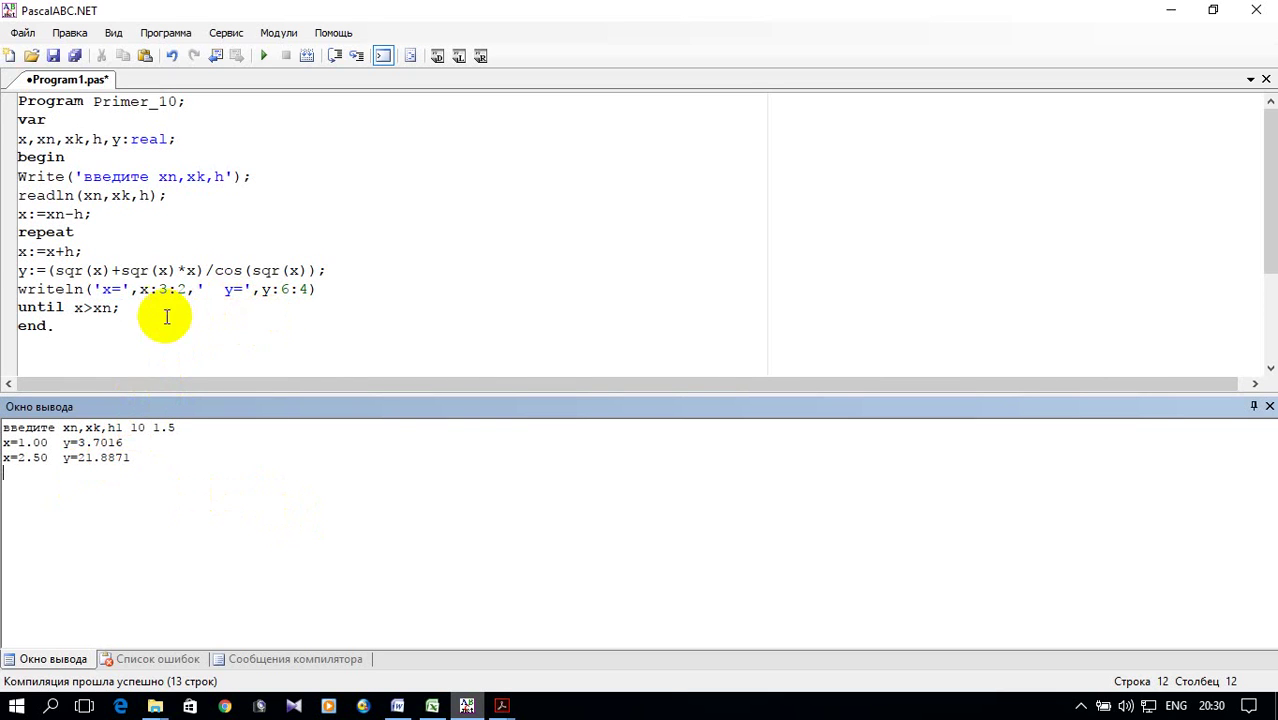
{"action": "left_click", "coordinate": [104, 308]}
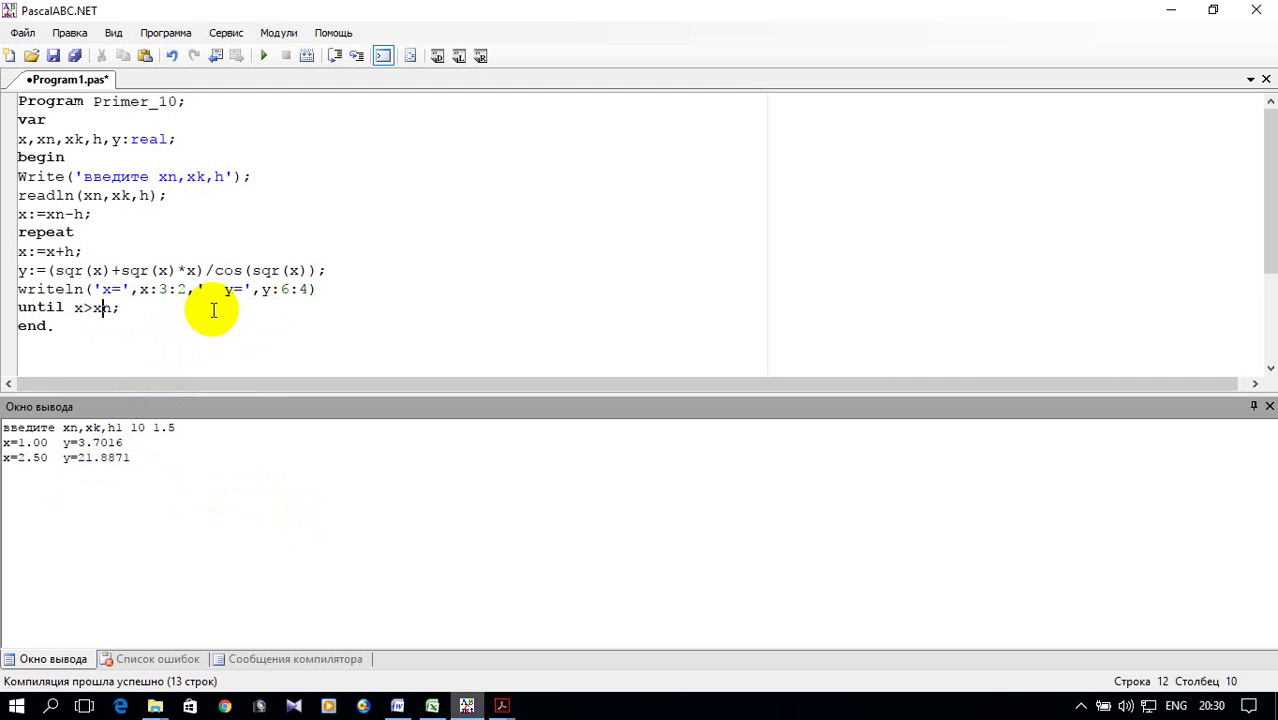
Step: Change the condition to 'until x>xk;' and rerun with 1 10 1.5, printing x=1.00 through 11.50
{"action": "type", "text": "k"}
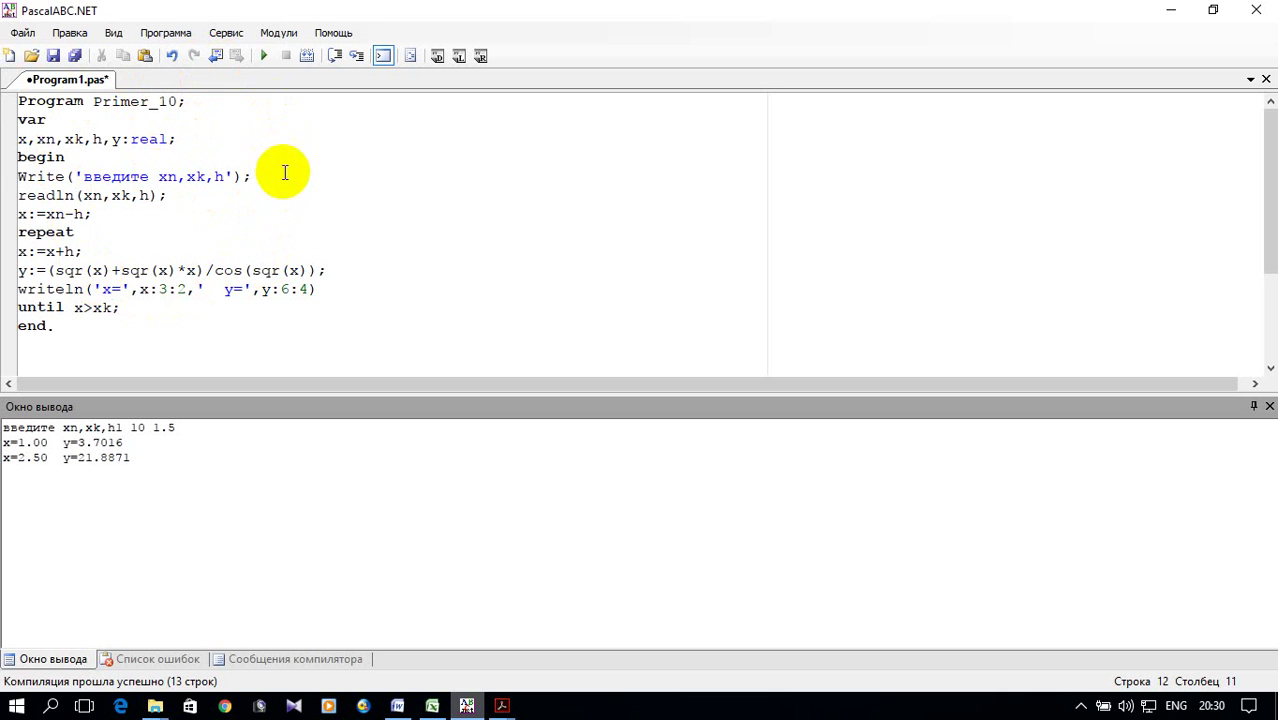
{"action": "left_click", "coordinate": [266, 58]}
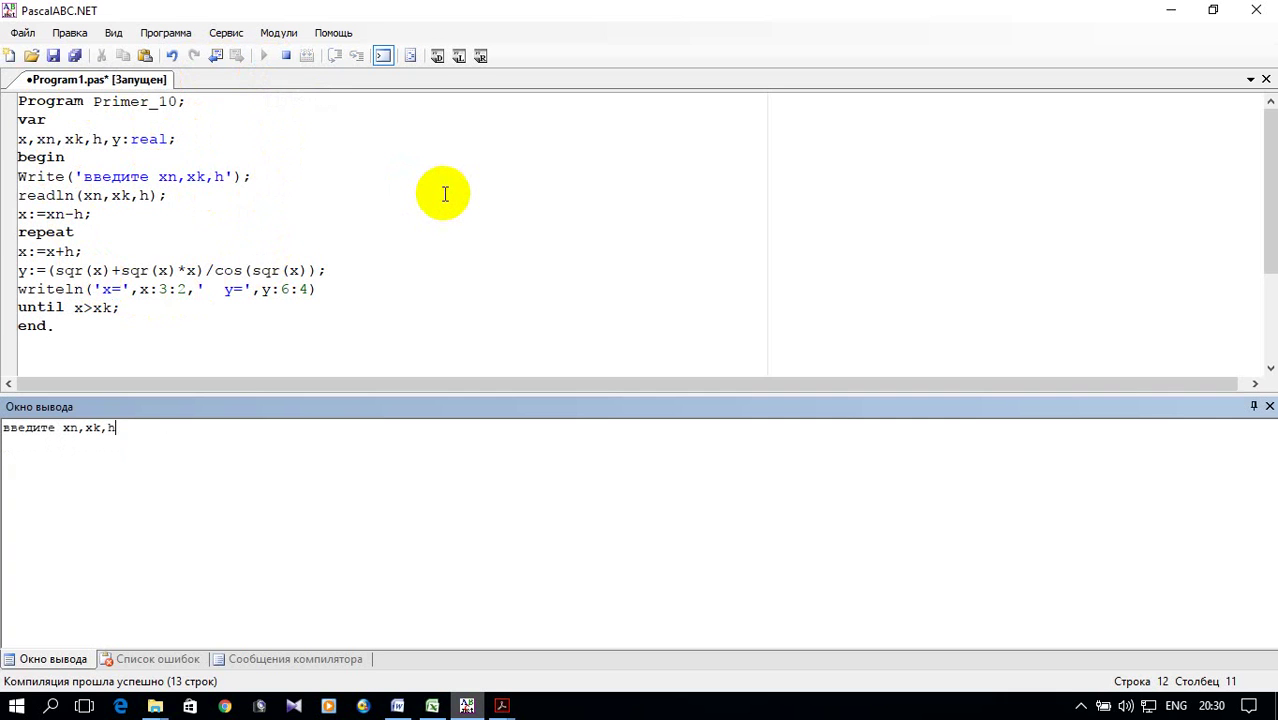
{"action": "type", "text": "1 10"}
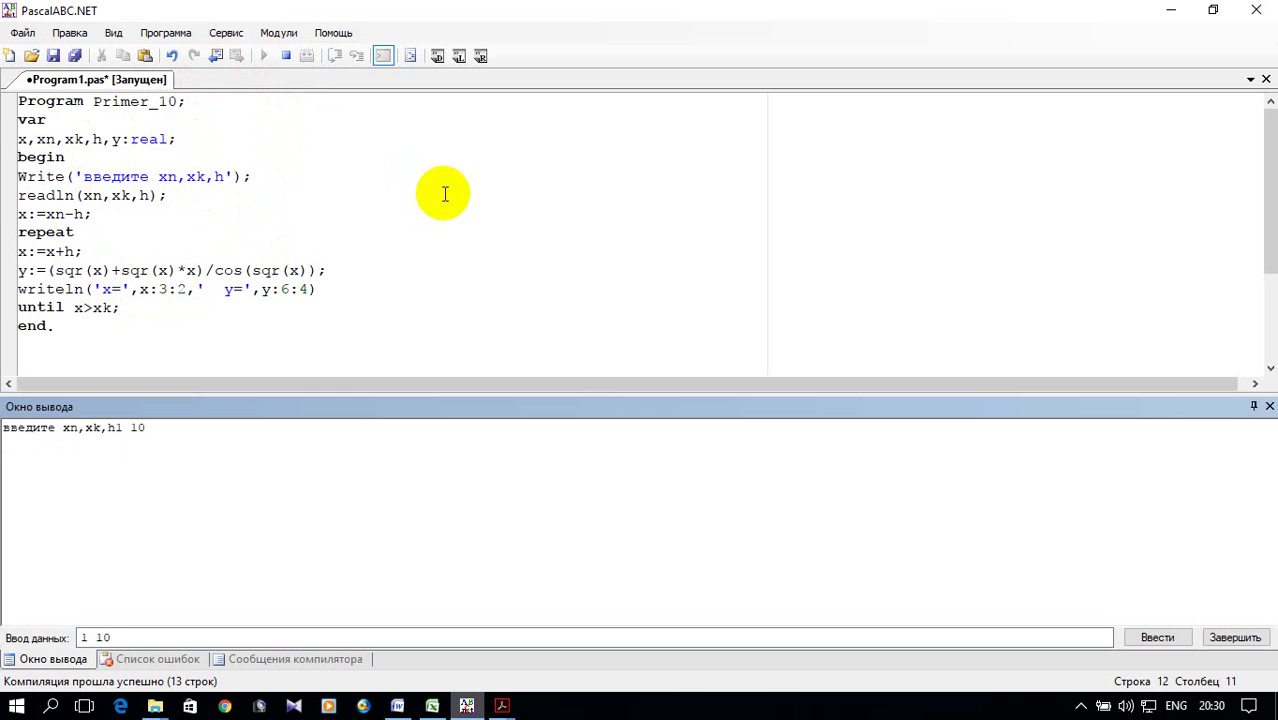
{"action": "type", "text": " 1.5"}
{"action": "key", "text": "Return"}
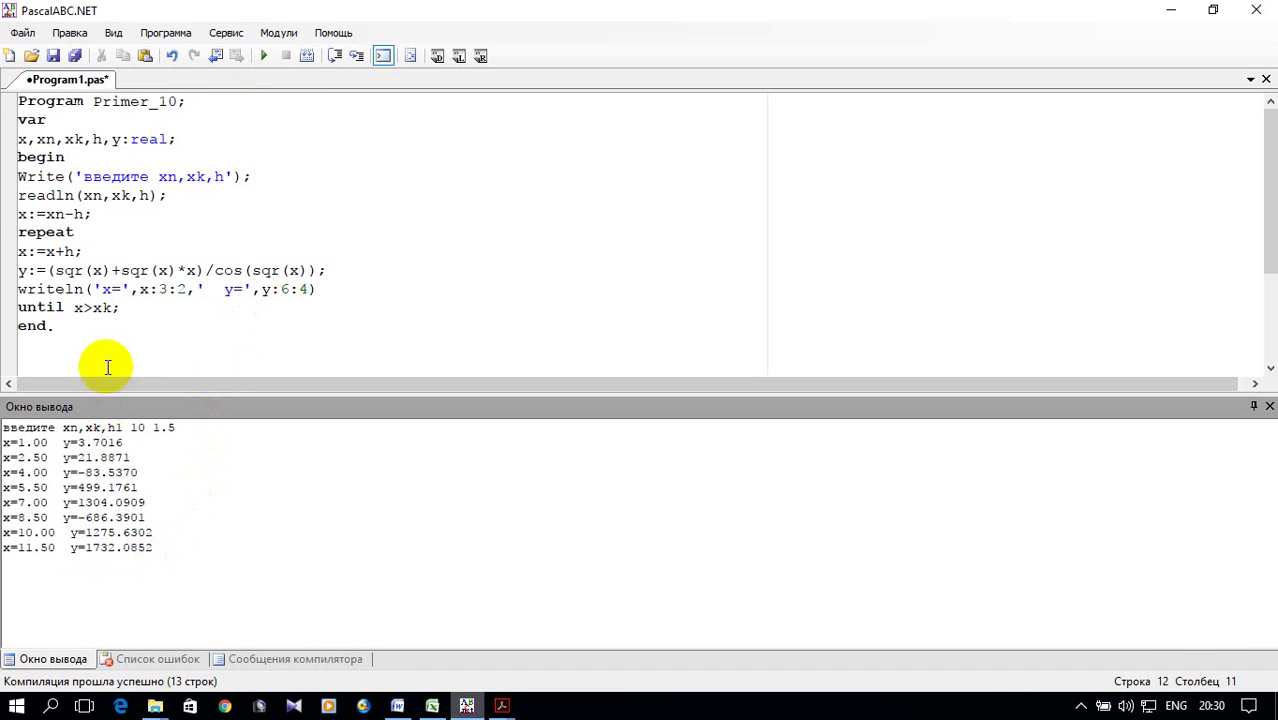
{"action": "double_click", "coordinate": [102, 308]}
Step: Change the condition to 'until x>=xk;' and rerun so output stops at x=10.00 (y=1275.6302)
{"action": "key", "text": "Left"}
{"action": "type", "text": "="}
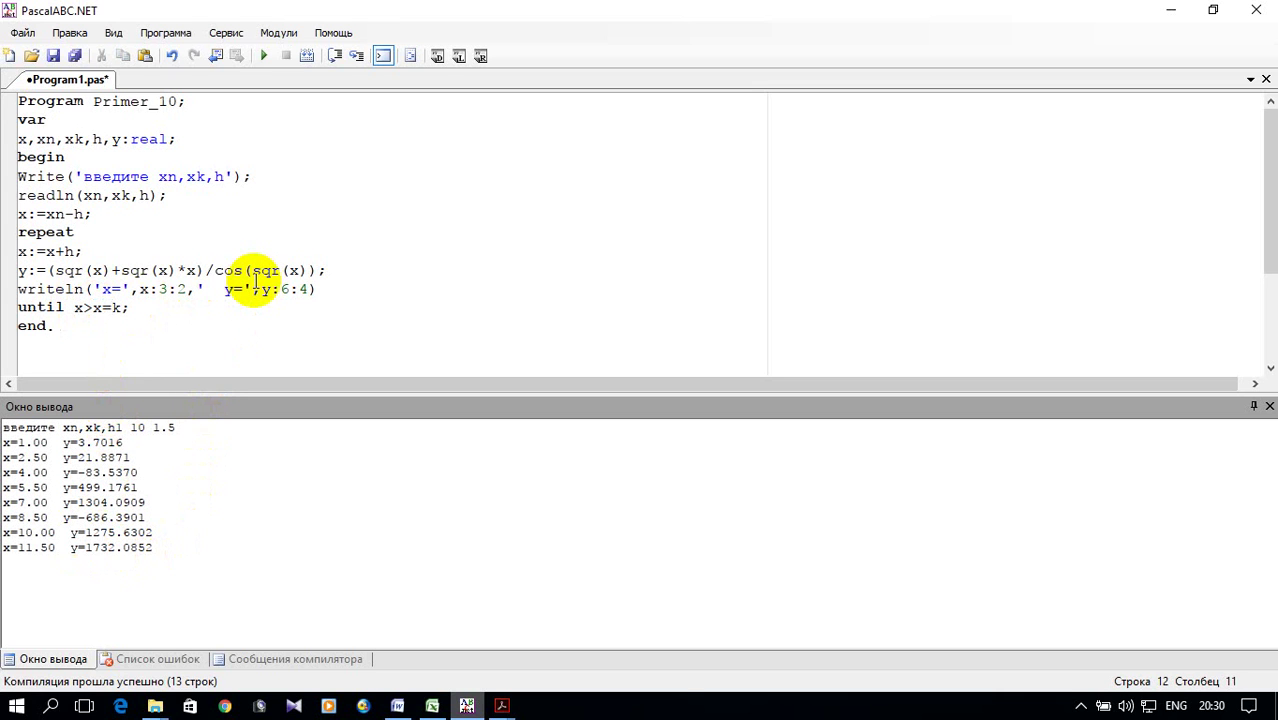
{"action": "key", "text": "BackSpace"}
{"action": "key", "text": "Left"}
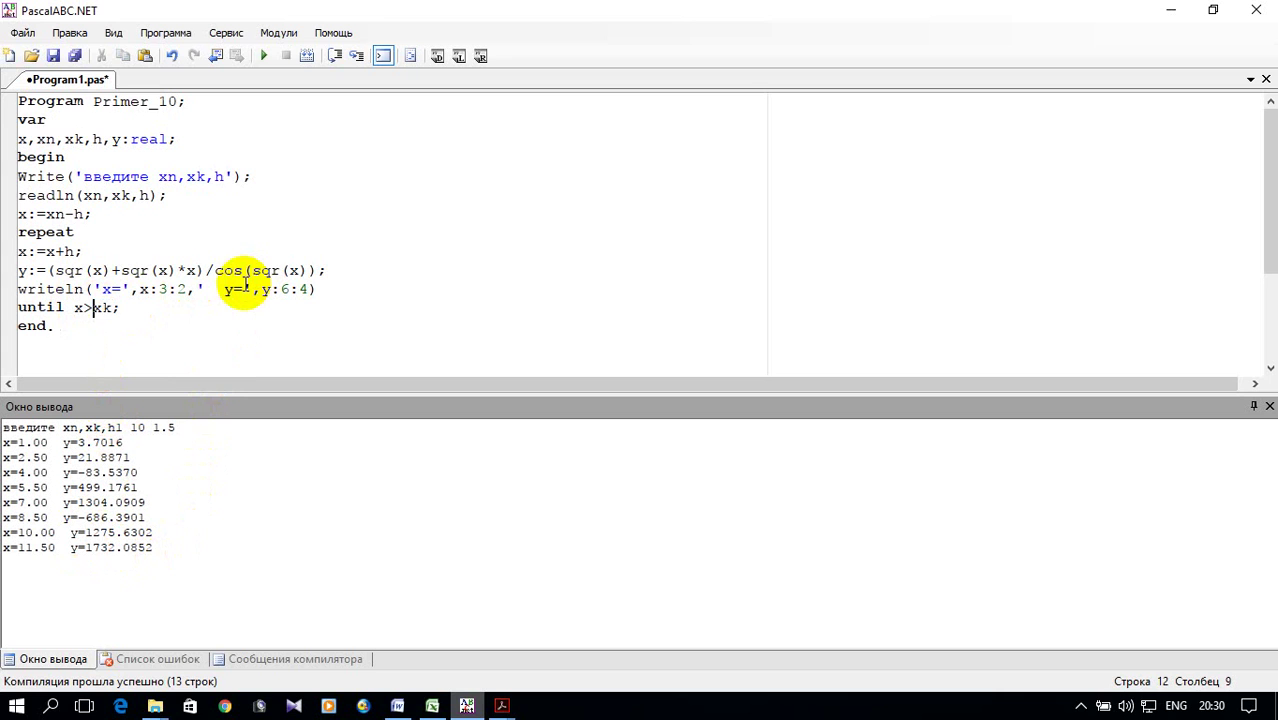
{"action": "type", "text": "="}
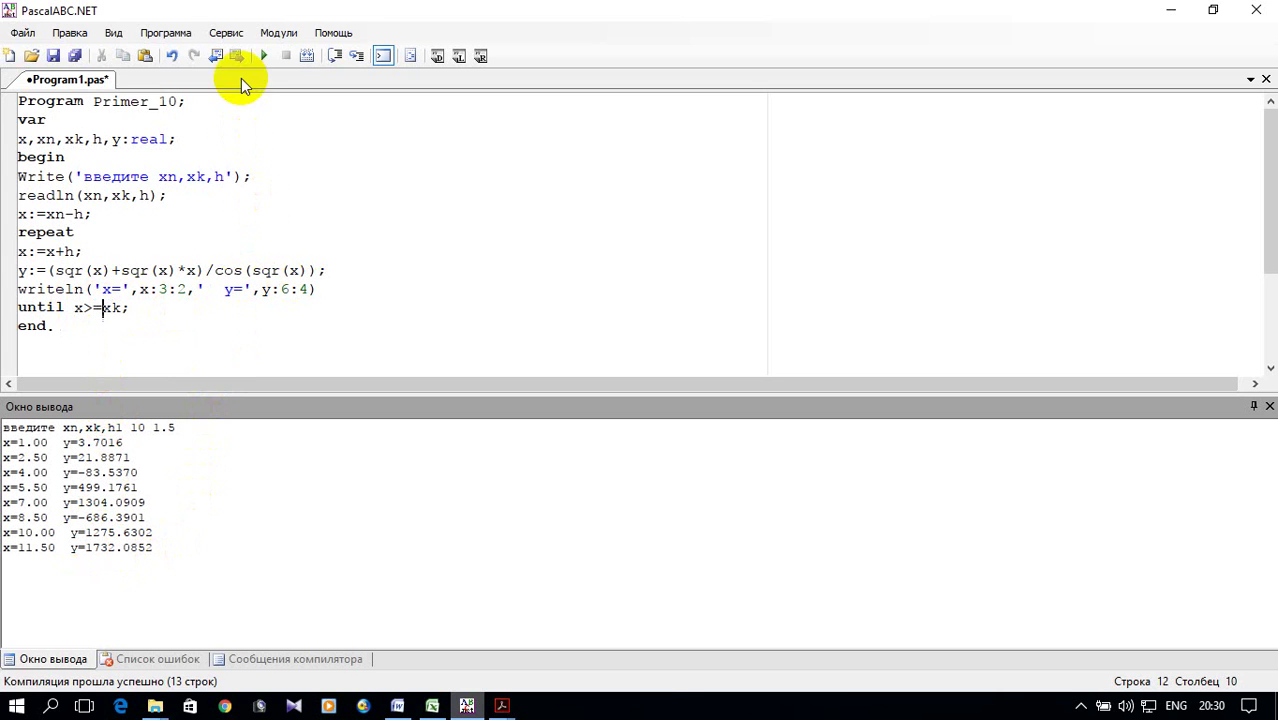
{"action": "left_click", "coordinate": [265, 55]}
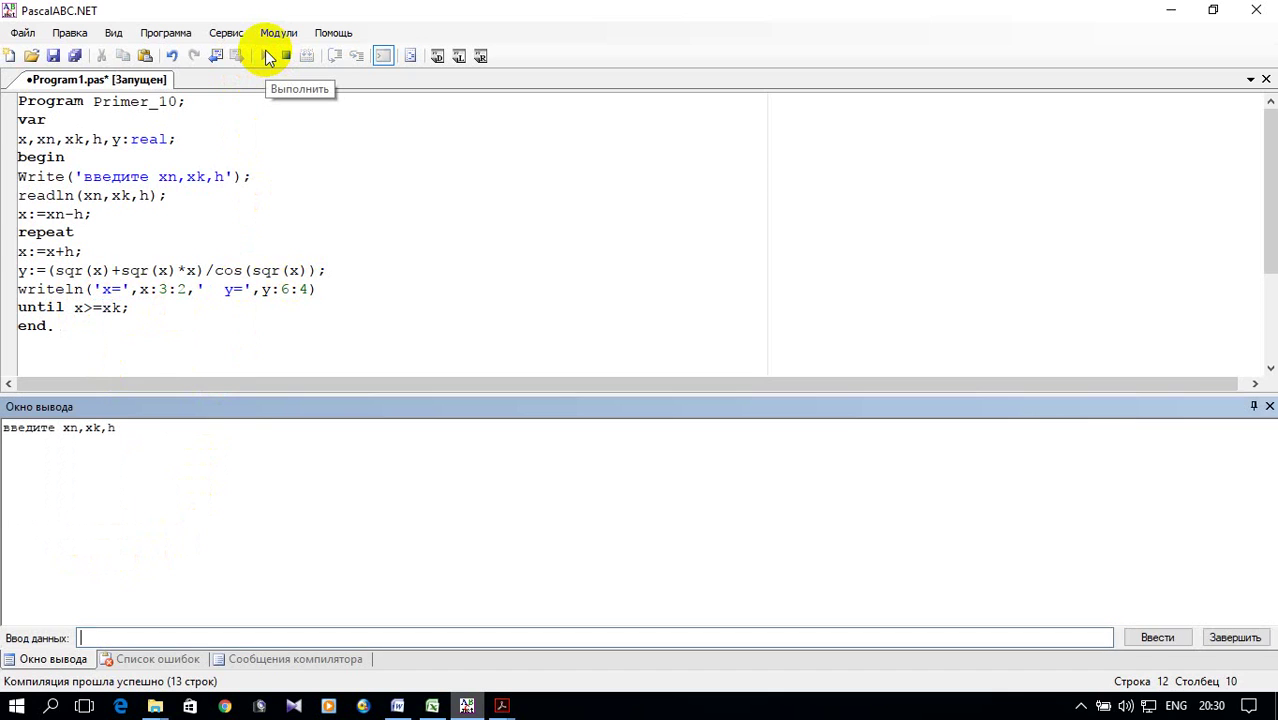
{"action": "type", "text": "1 10 1.5"}
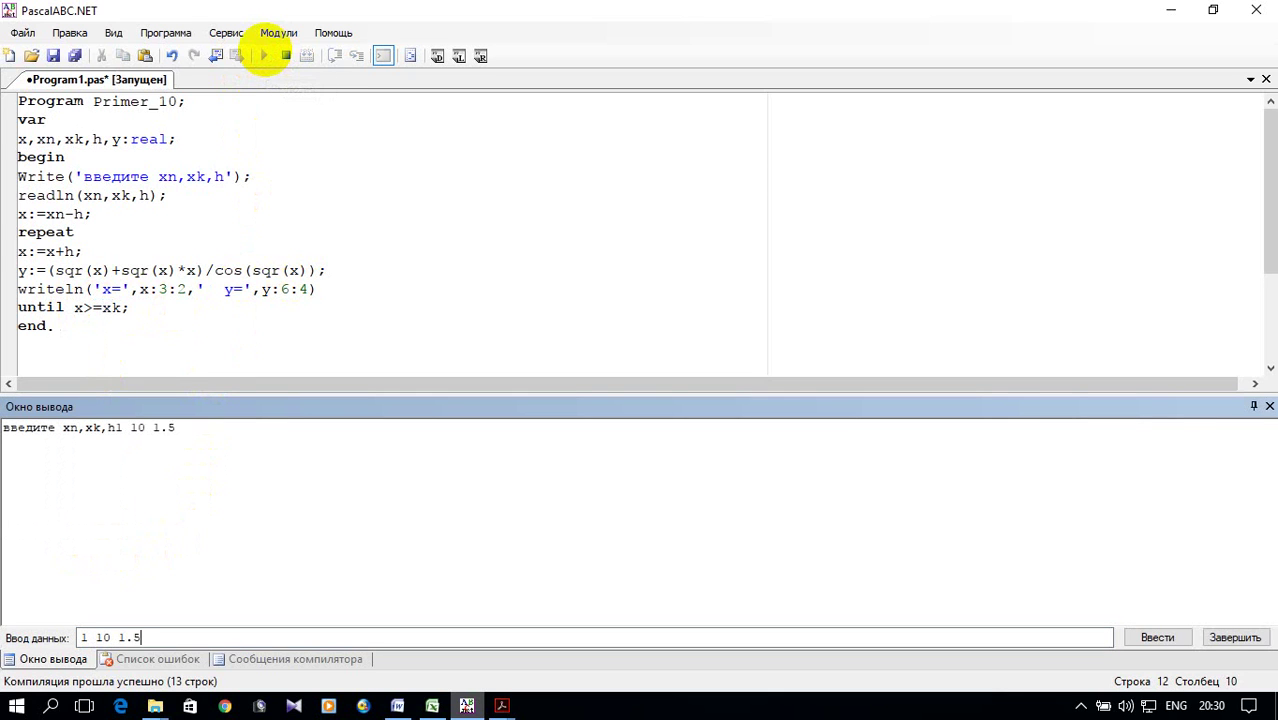
{"action": "key", "text": "Return"}
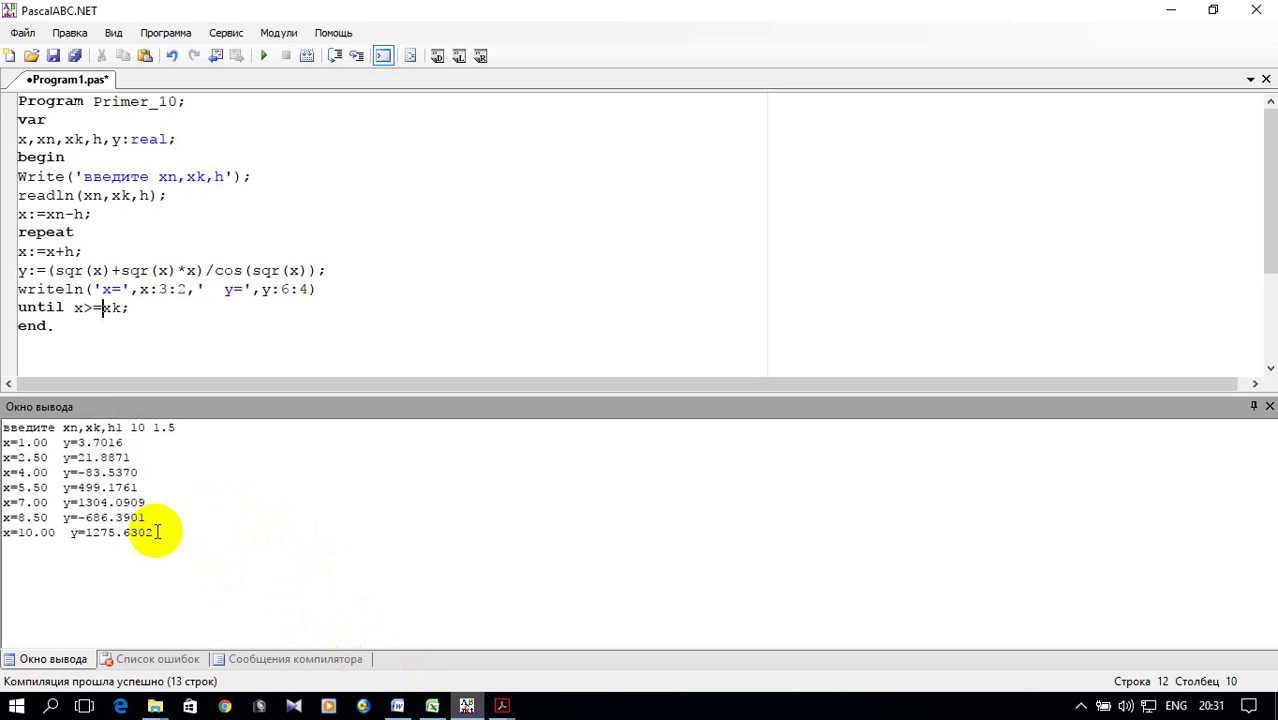
Step: Compare with the Excel check table, then copy all of the Primer_10 repeat…until code
{"action": "left_click", "coordinate": [432, 706]}
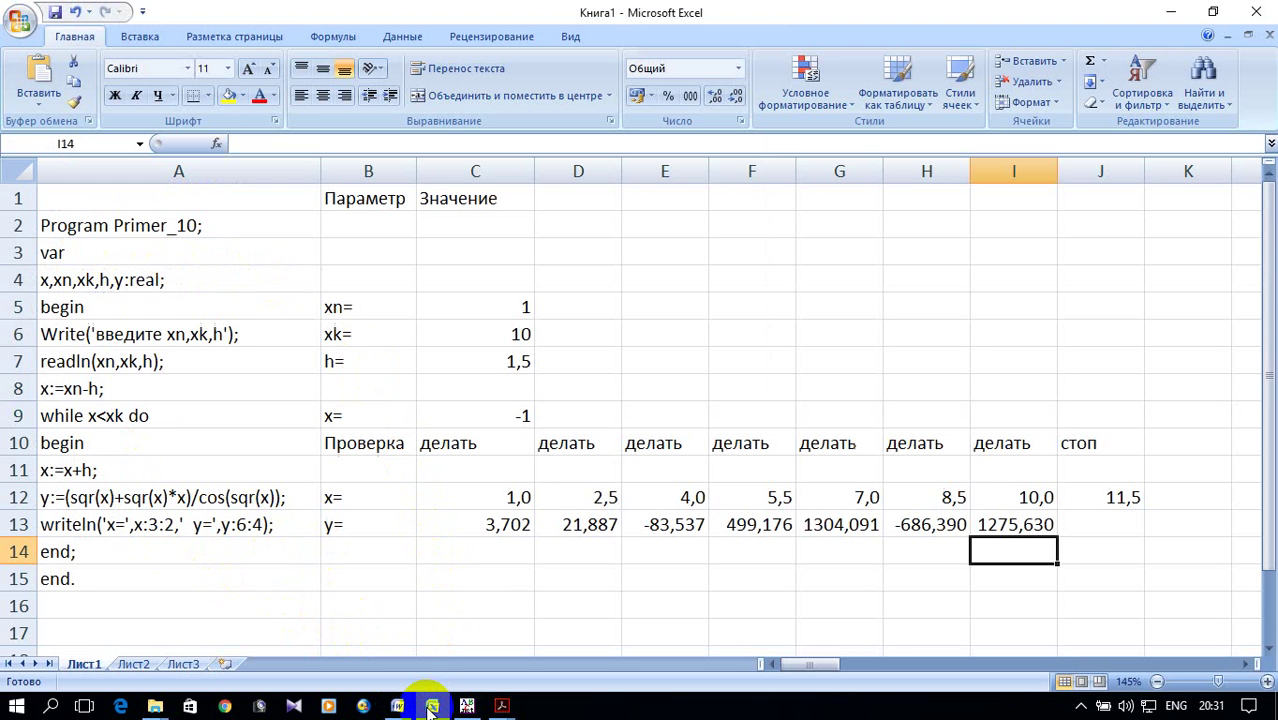
{"action": "scroll", "coordinate": [410, 540], "scroll_direction": "down", "scroll_amount": 1}
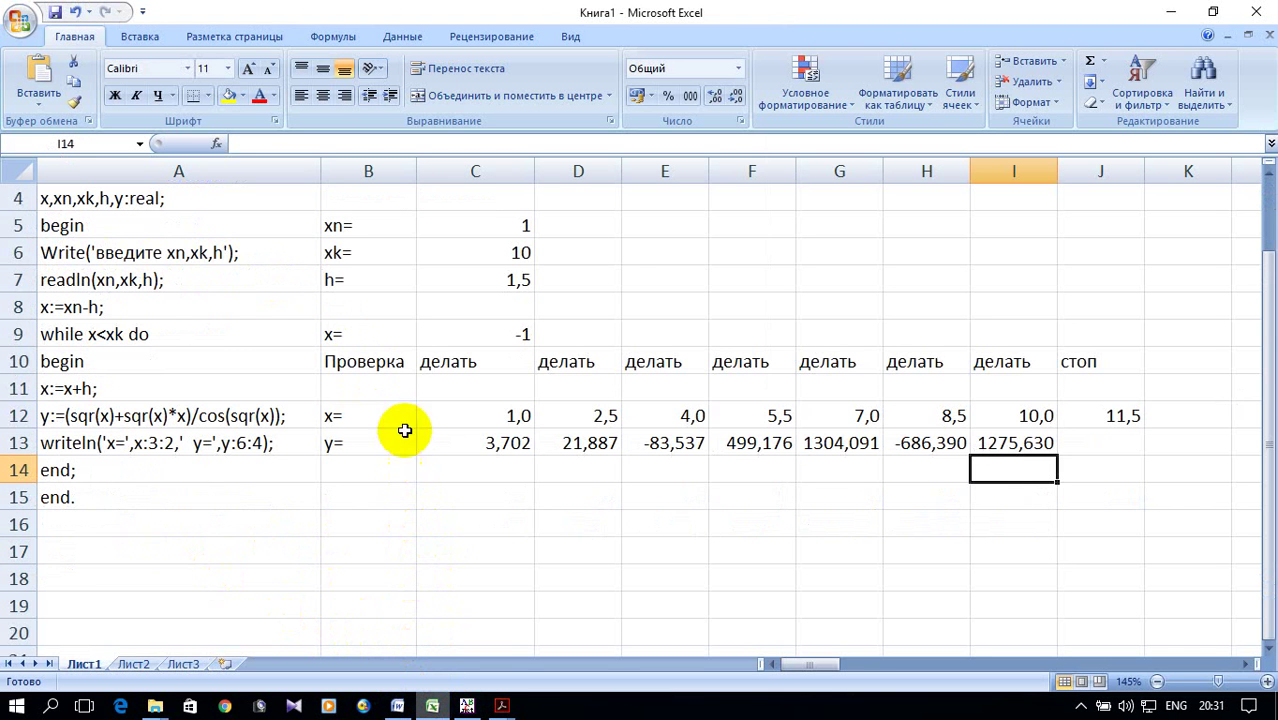
{"action": "left_click", "coordinate": [355, 362]}
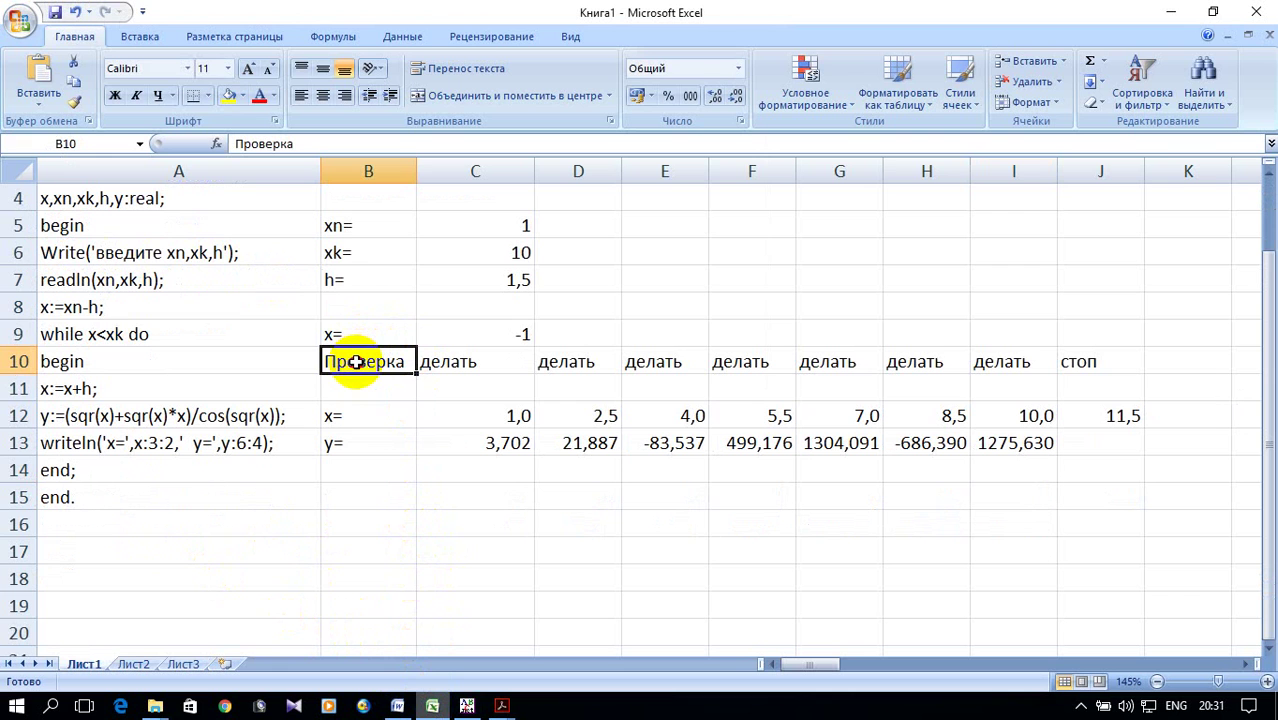
{"action": "left_click", "coordinate": [467, 706]}
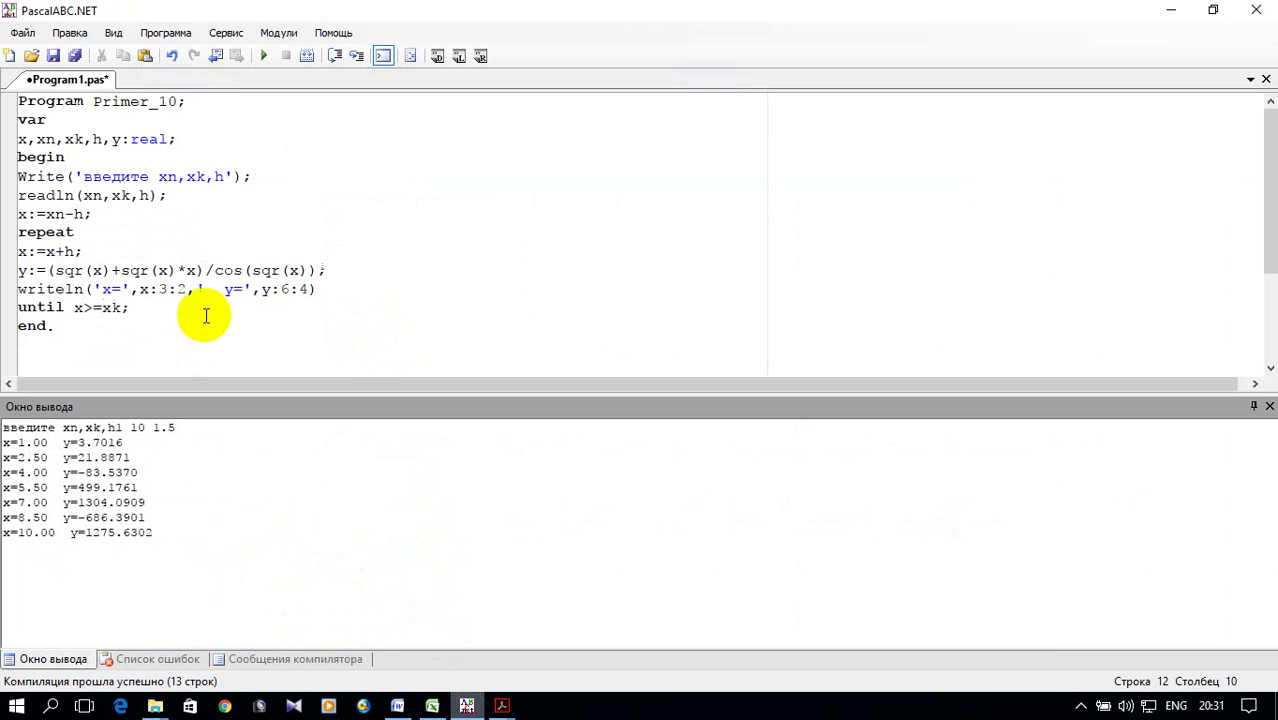
{"action": "left_click_drag", "start_coordinate": [58, 326], "coordinate": [5, 103]}
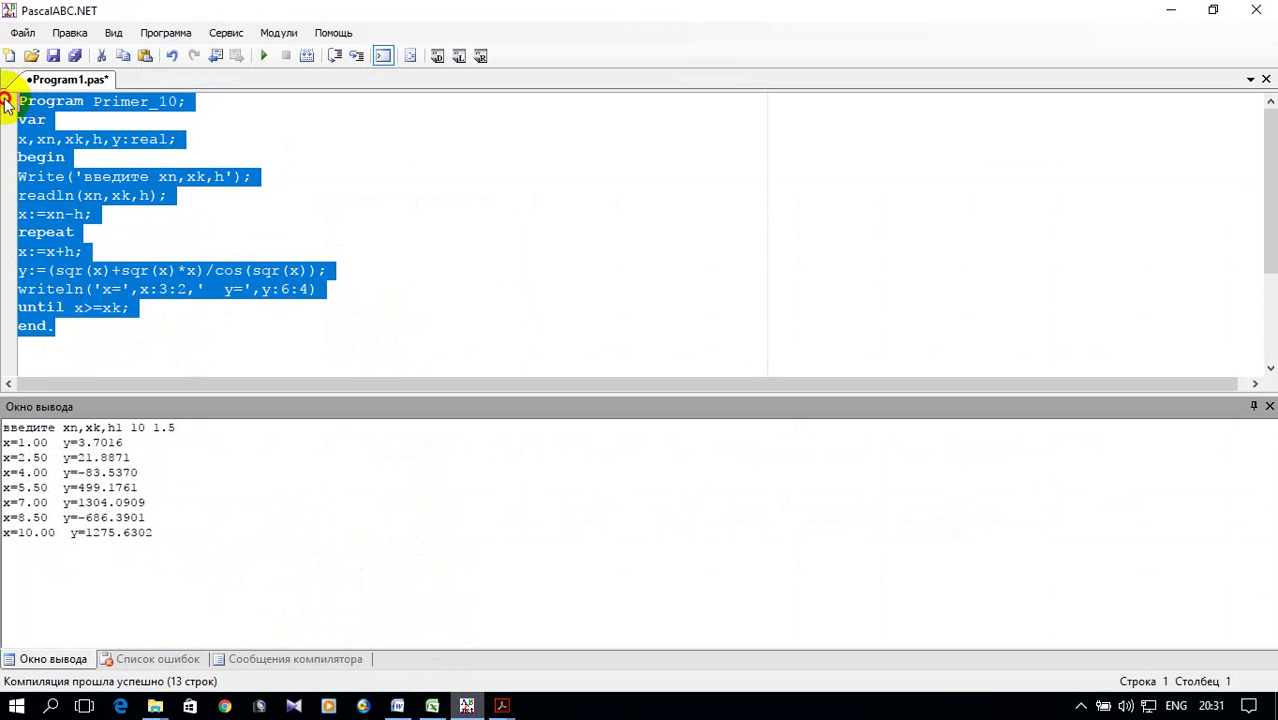
{"action": "right_click", "coordinate": [40, 124]}
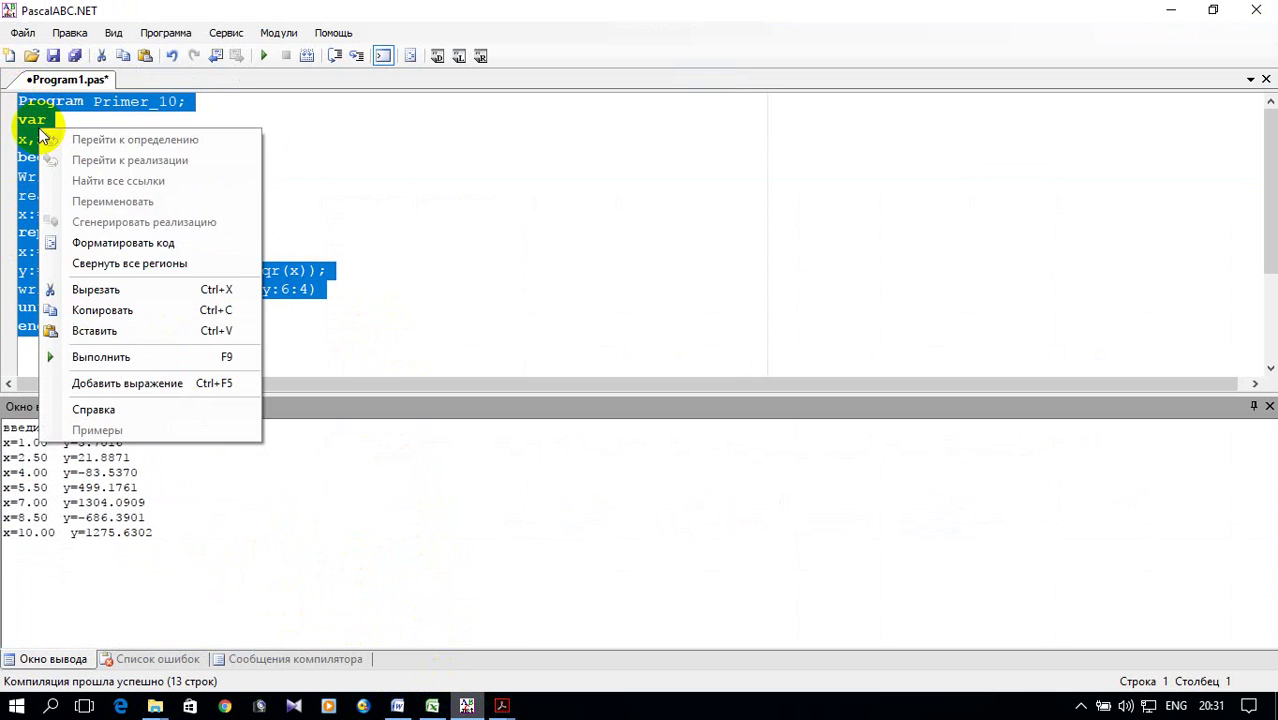
{"action": "left_click", "coordinate": [145, 310]}
{"action": "left_click", "coordinate": [428, 706]}
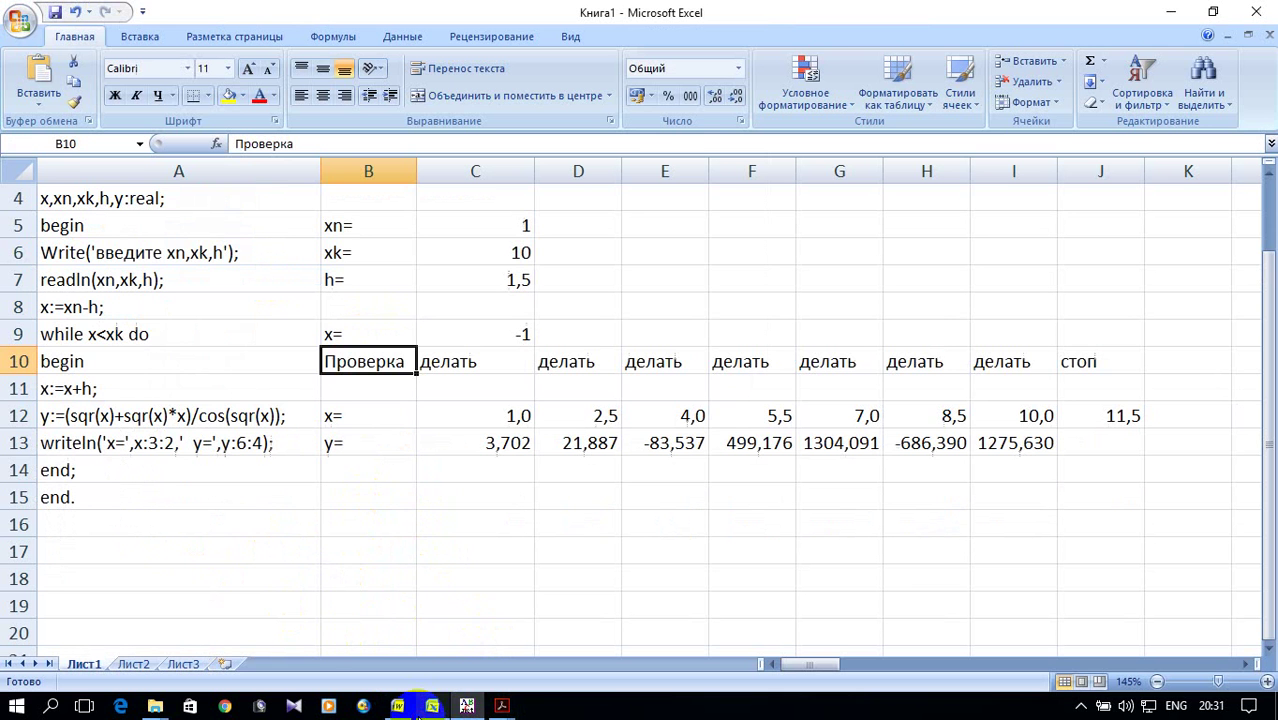
Step: Paste the repeat…until code starting at A2 and clear the leftover 'end.' in A15
{"action": "scroll", "coordinate": [154, 308], "scroll_direction": "up", "scroll_amount": 1}
{"action": "left_click", "coordinate": [108, 225]}
{"action": "left_click_drag", "start_coordinate": [108, 225], "coordinate": [148, 217]}
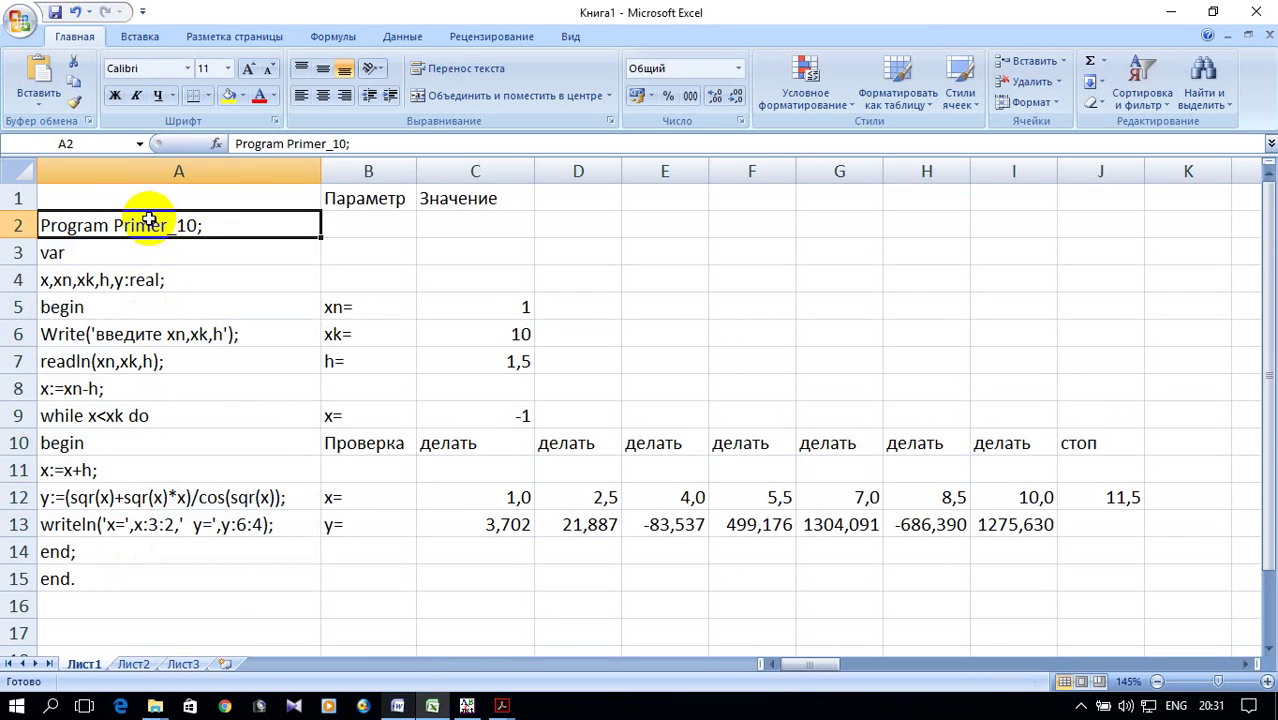
{"action": "left_click_drag", "start_coordinate": [148, 217], "coordinate": [148, 575]}
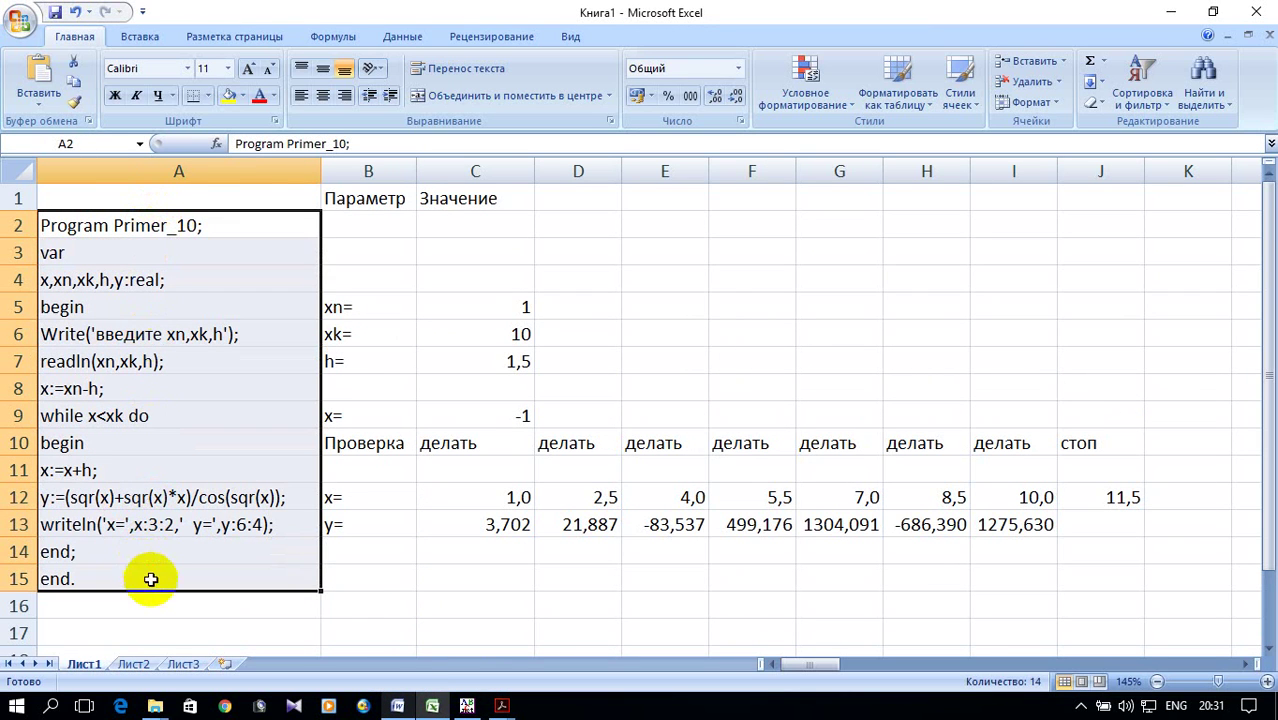
{"action": "right_click", "coordinate": [163, 222]}
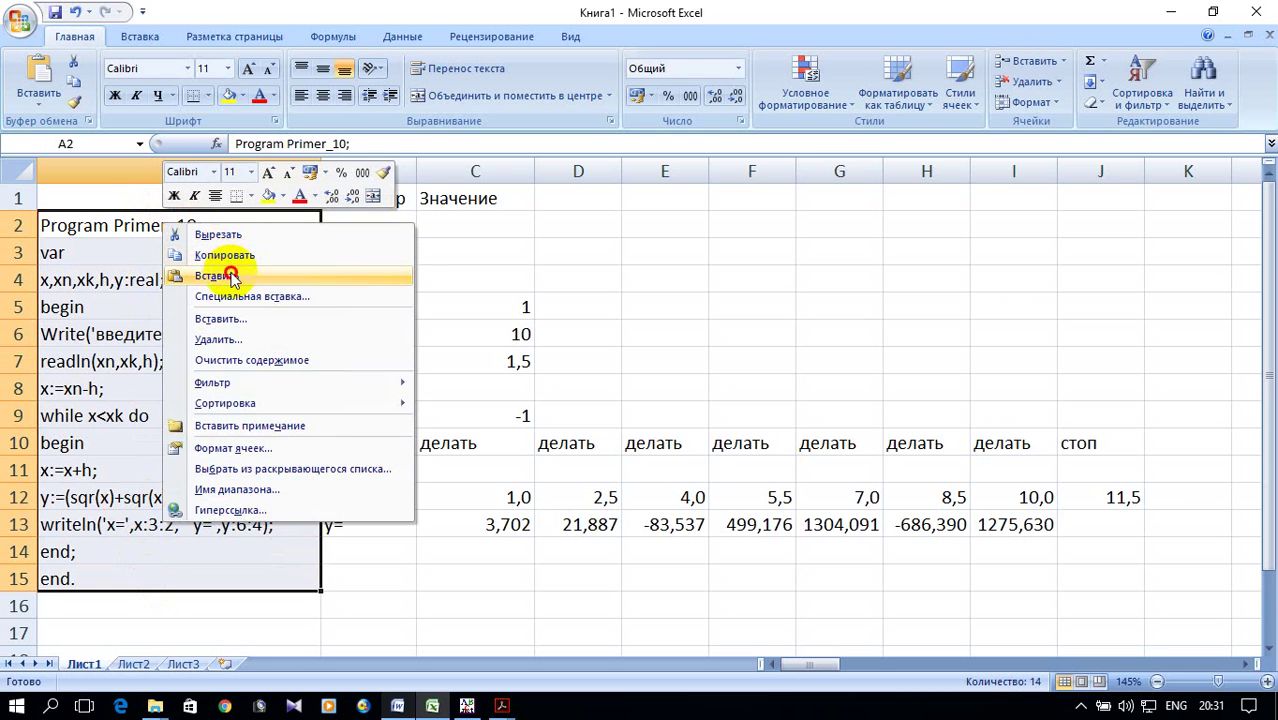
{"action": "left_click", "coordinate": [231, 277]}
{"action": "left_click", "coordinate": [720, 401]}
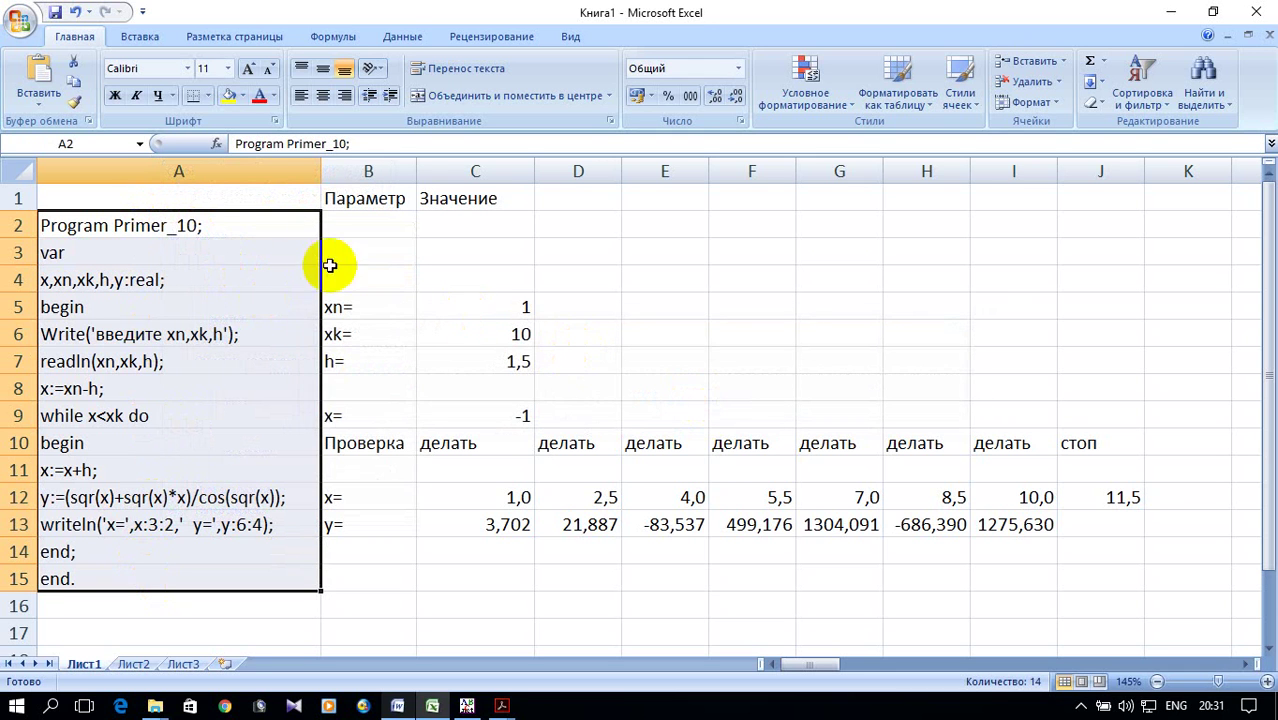
{"action": "left_click", "coordinate": [190, 227]}
{"action": "right_click", "coordinate": [195, 224]}
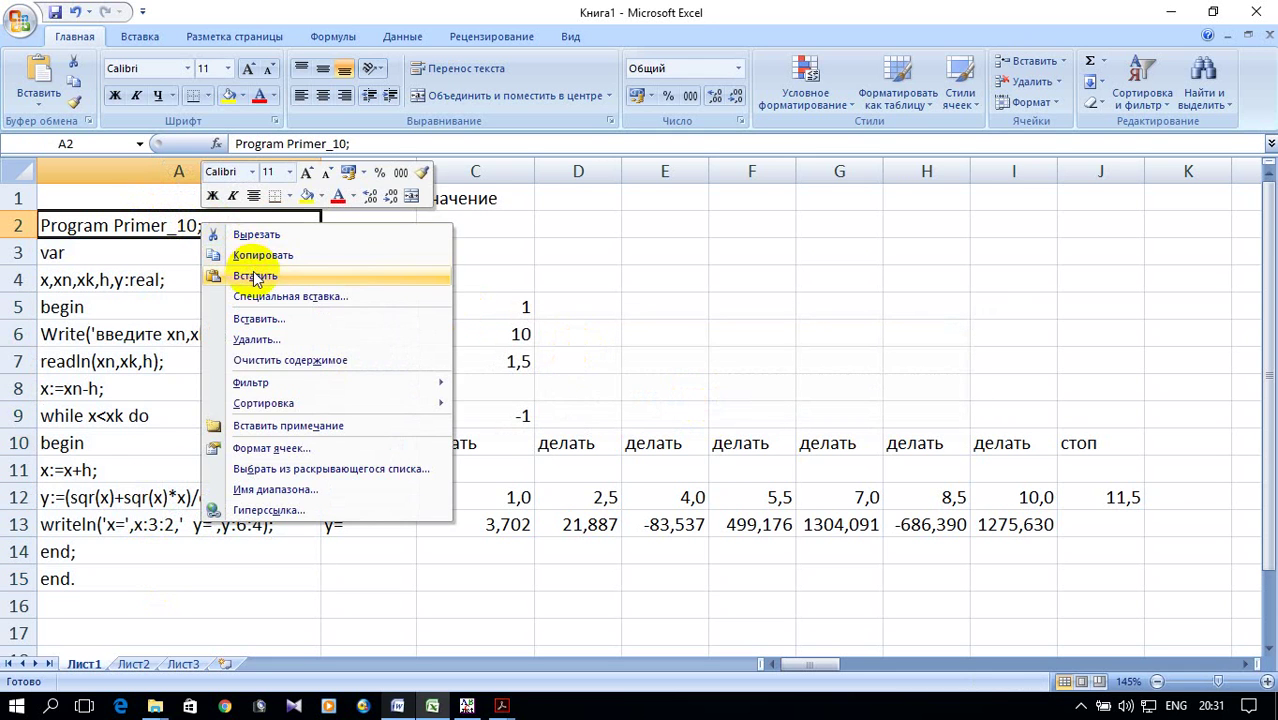
{"action": "left_click", "coordinate": [255, 278]}
{"action": "left_click", "coordinate": [137, 566]}
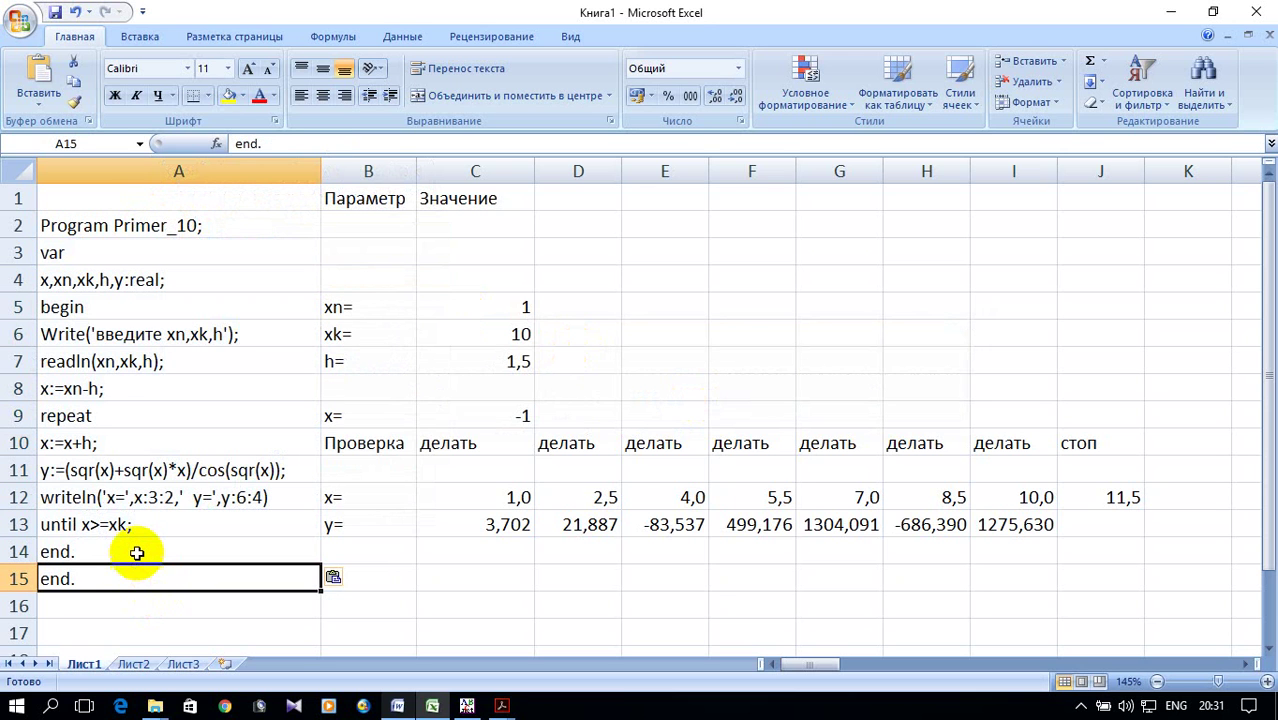
{"action": "key", "text": "Delete"}
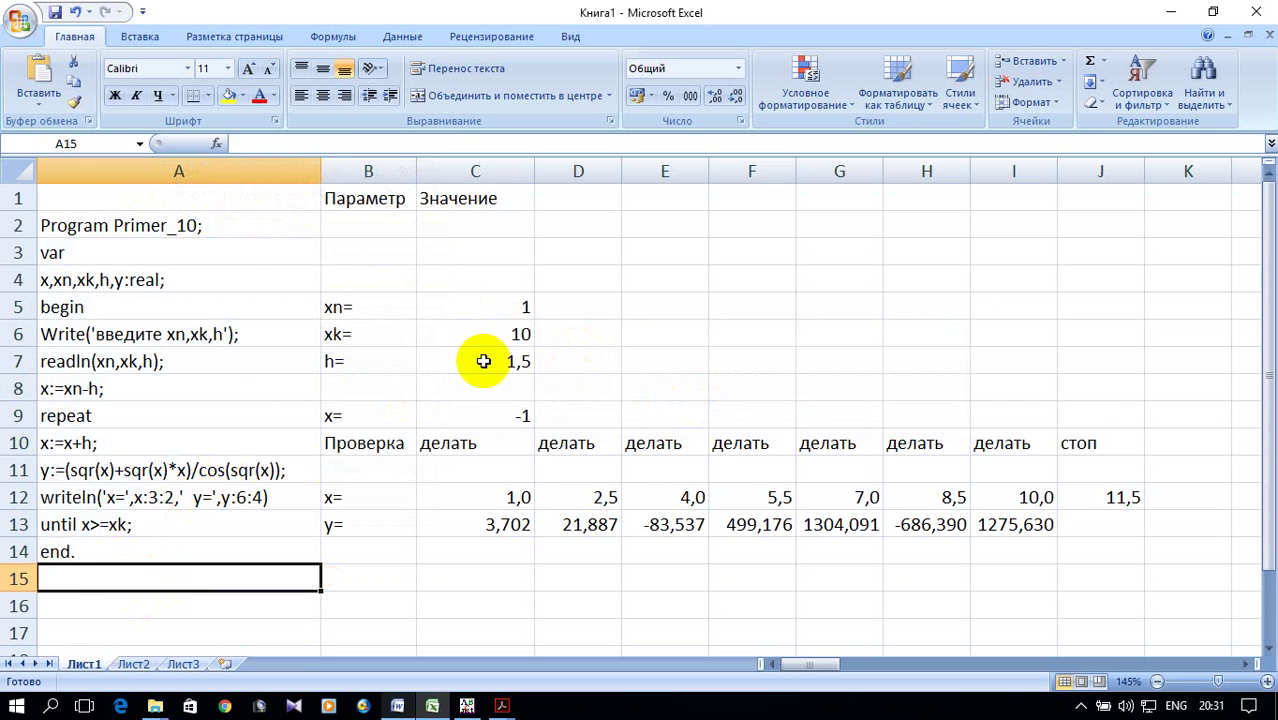
Step: Drag the Проверка row B10:J10 down to B14:J14, below the x and y rows
{"action": "scroll", "coordinate": [483, 361], "scroll_direction": "down", "scroll_amount": 1}
{"action": "left_click_drag", "start_coordinate": [357, 366], "coordinate": [1100, 362]}
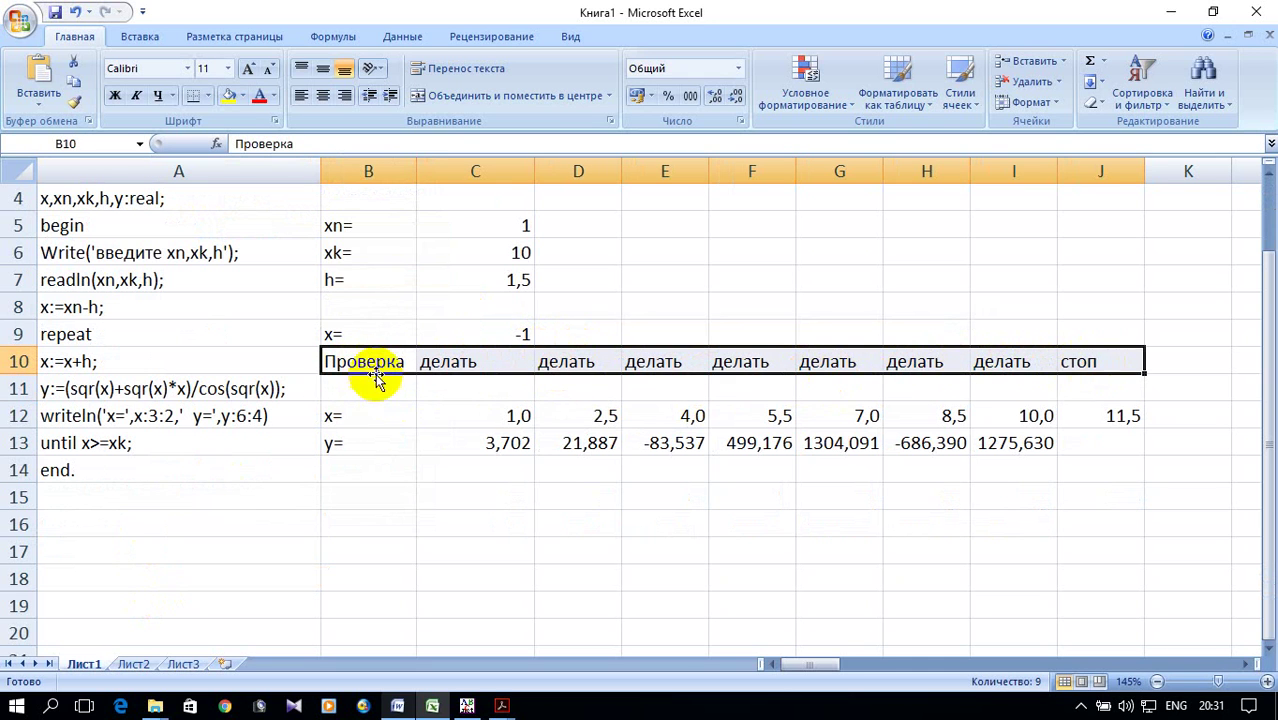
{"action": "left_click_drag", "start_coordinate": [362, 347], "coordinate": [350, 468]}
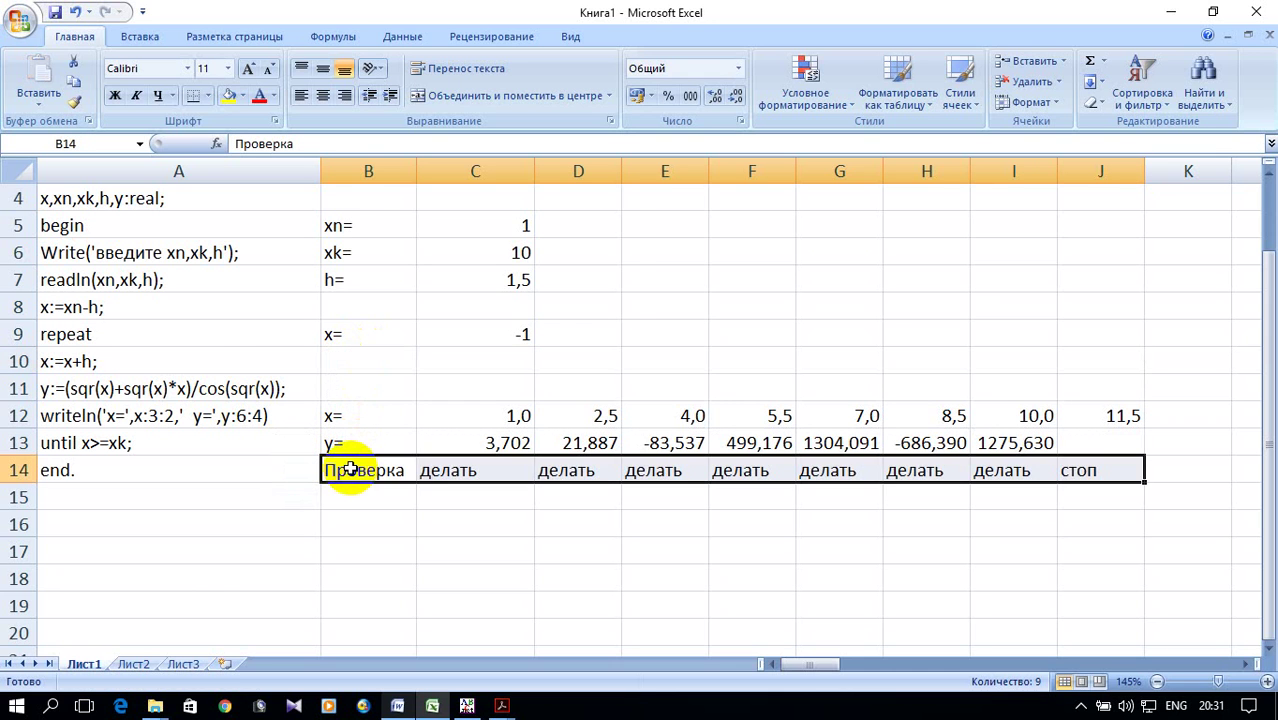
Step: In C14's check formula, replace the C9 reference with C12
{"action": "double_click", "coordinate": [463, 472]}
{"action": "scroll", "coordinate": [577, 355], "scroll_direction": "down", "scroll_amount": 1}
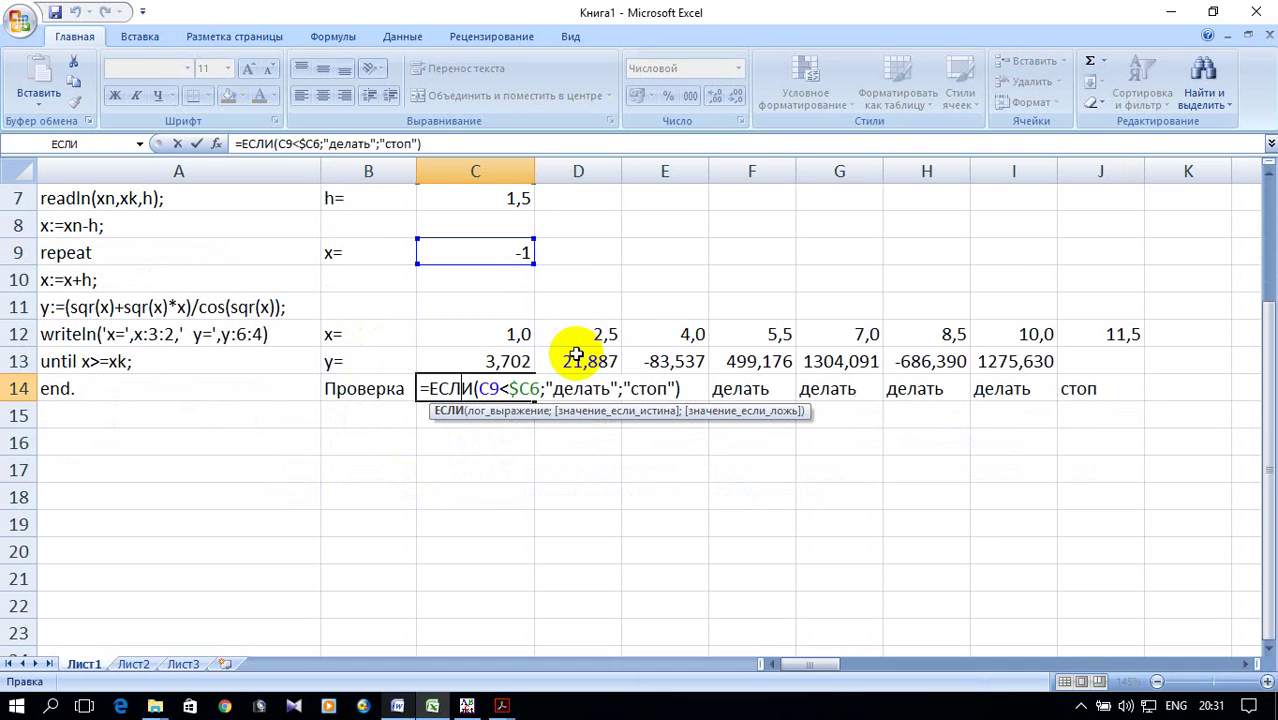
{"action": "scroll", "coordinate": [577, 355], "scroll_direction": "up", "scroll_amount": 1}
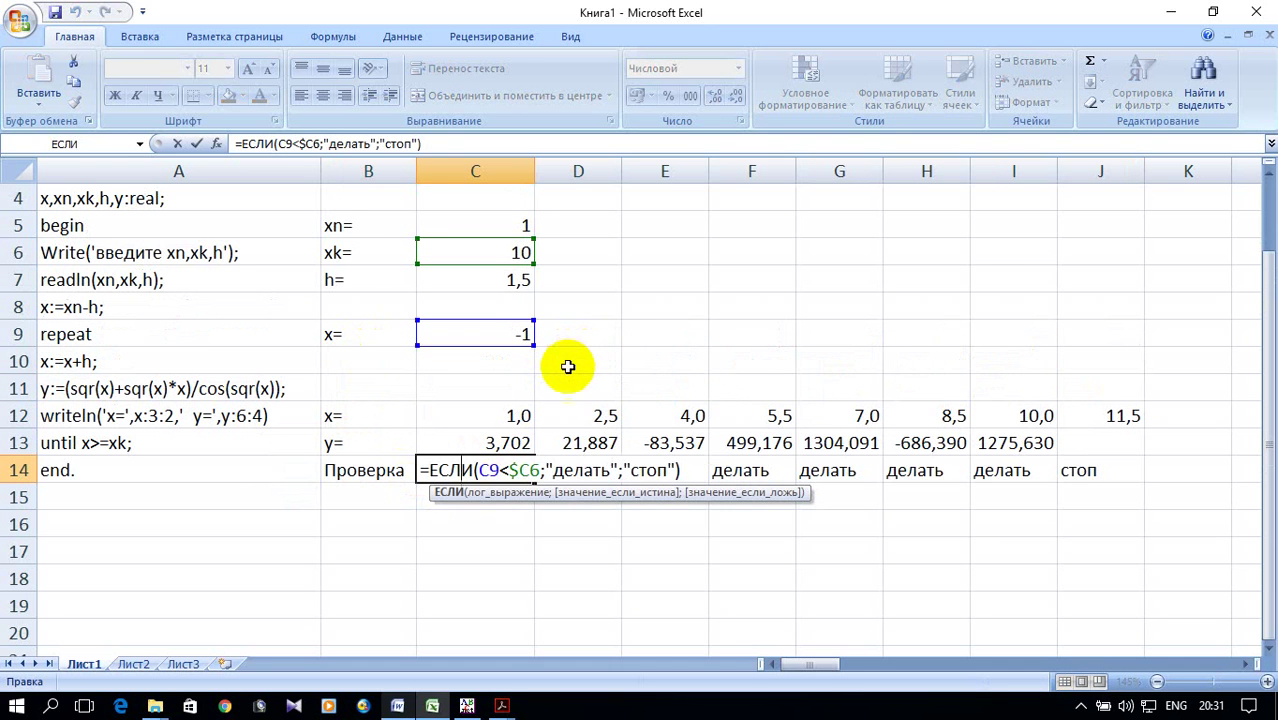
{"action": "scroll", "coordinate": [597, 349], "scroll_direction": "up", "scroll_amount": 1}
{"action": "scroll", "coordinate": [597, 349], "scroll_direction": "down", "scroll_amount": 1}
{"action": "left_click", "coordinate": [511, 329]}
{"action": "left_click", "coordinate": [499, 412]}
{"action": "key", "text": "Return"}
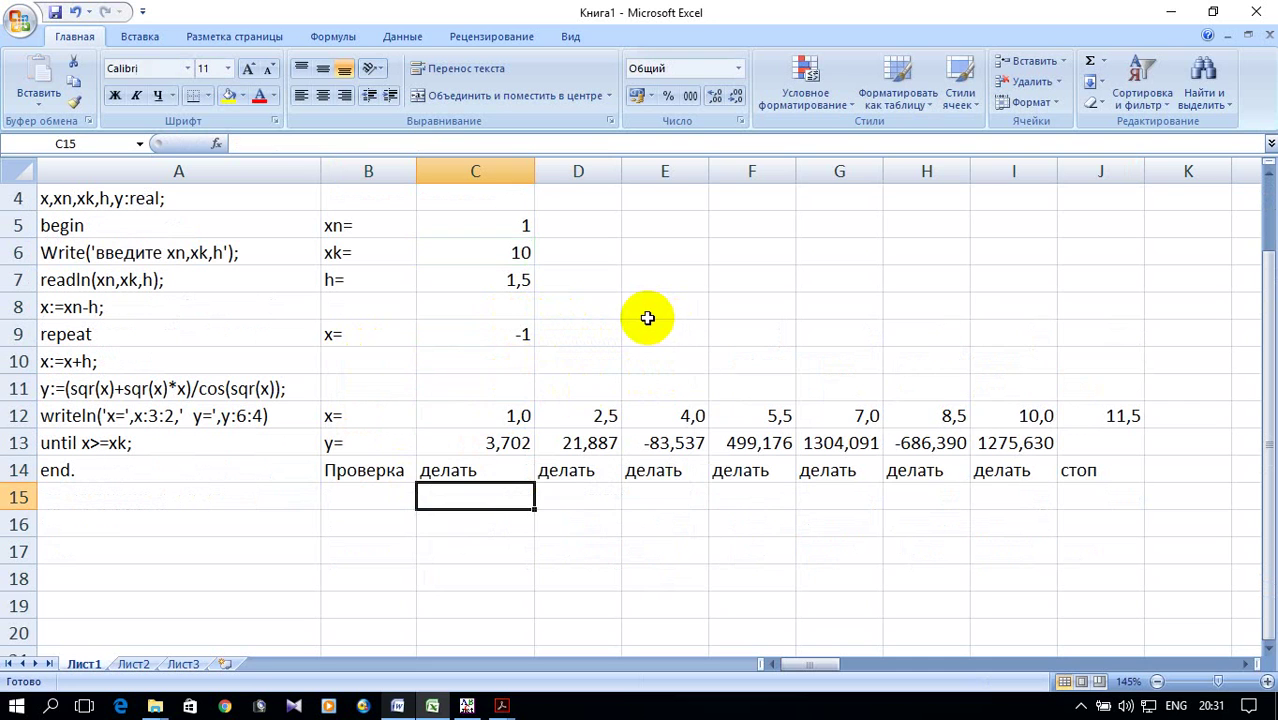
Step: Change C14's comparison from < to >=, giving =ЕСЛИ(C12>=$C6;"делать";"стоп")
{"action": "left_click", "coordinate": [463, 470]}
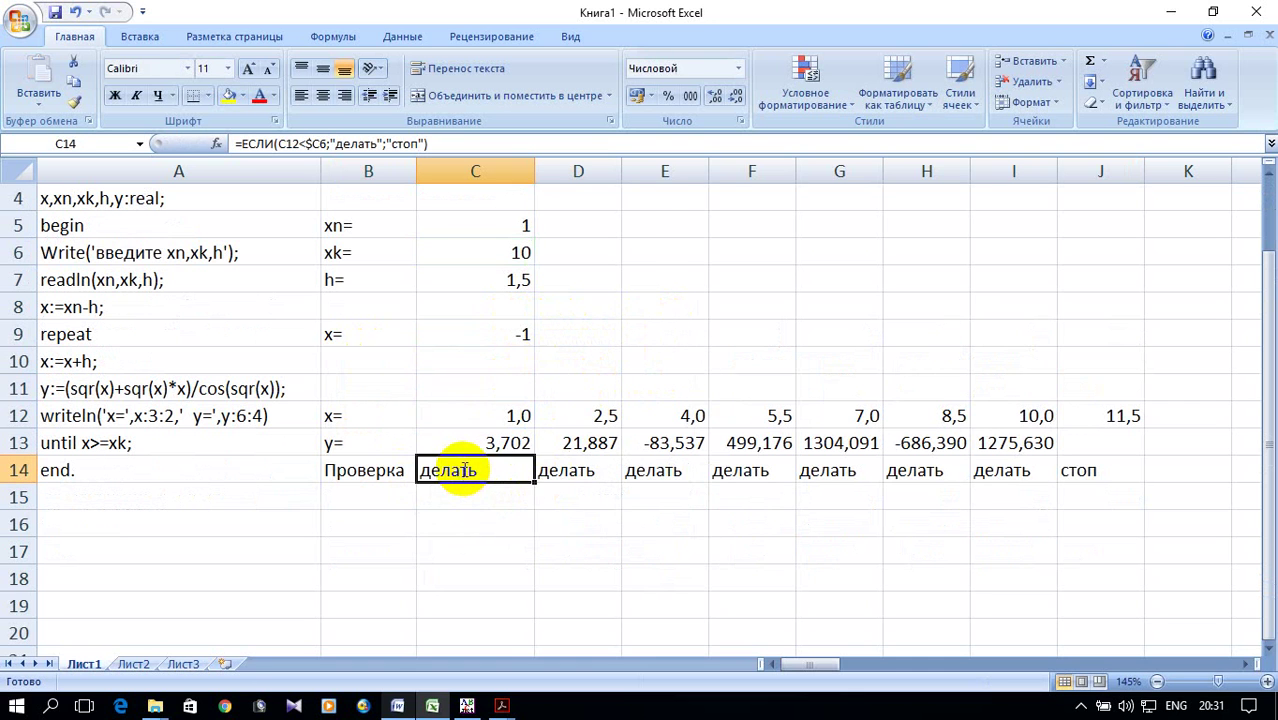
{"action": "double_click", "coordinate": [463, 470]}
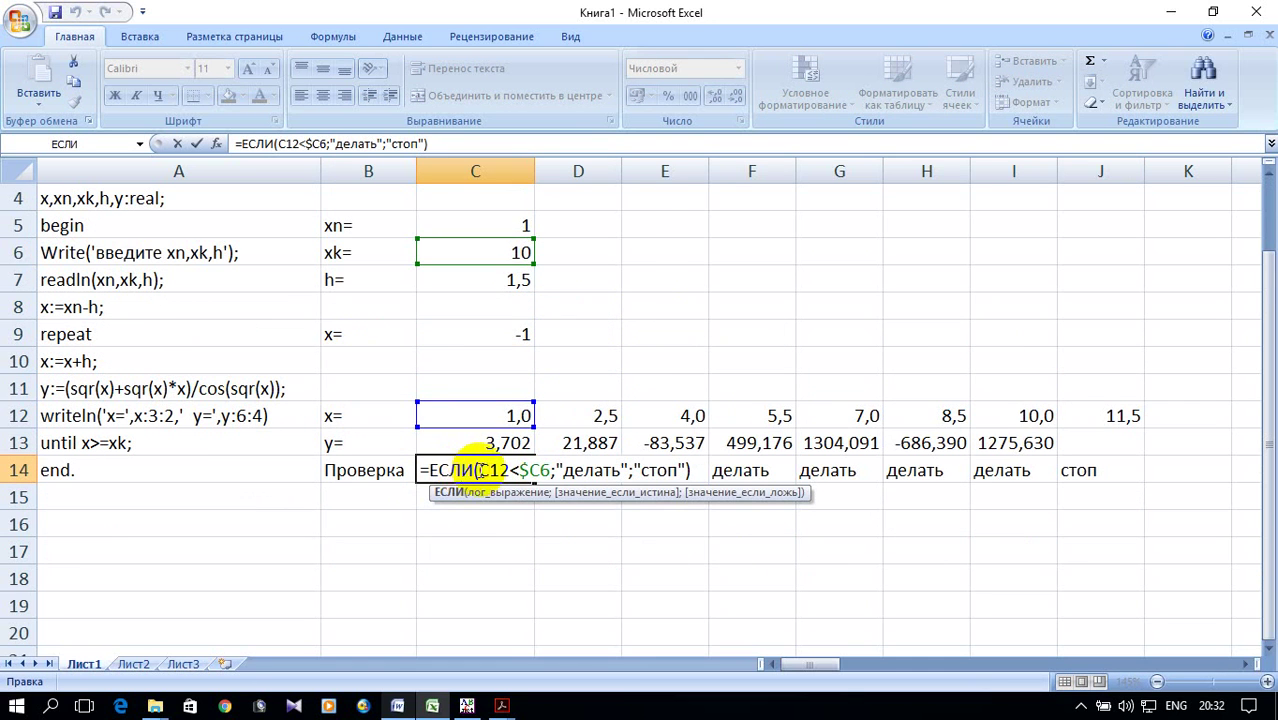
{"action": "left_click", "coordinate": [538, 467]}
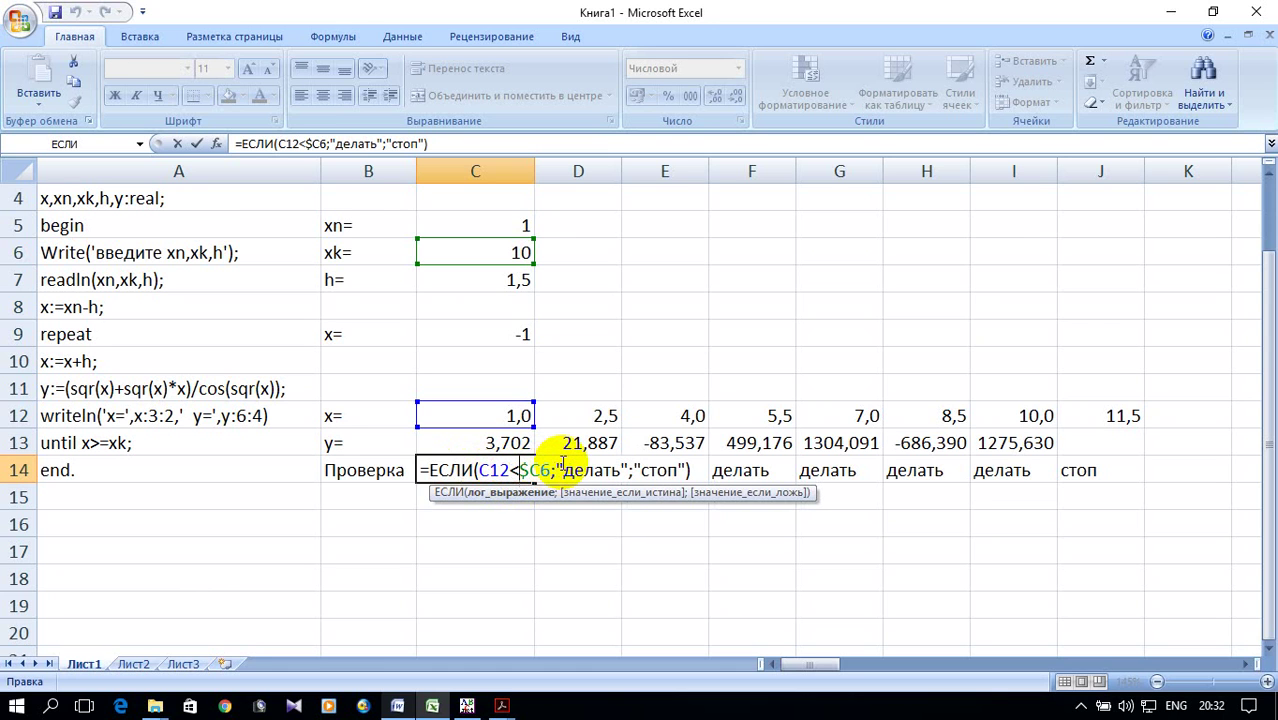
{"action": "key", "text": "BackSpace"}
{"action": "type", "text": ">="}
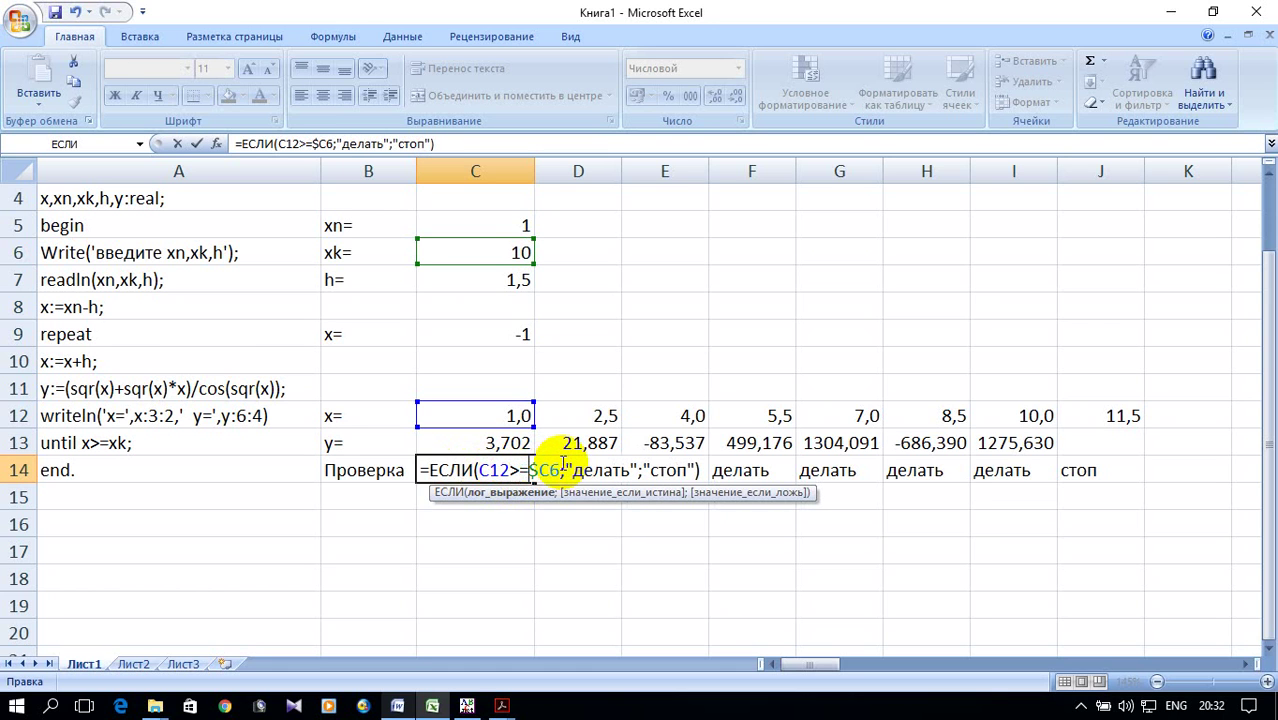
{"action": "key", "text": "Return"}
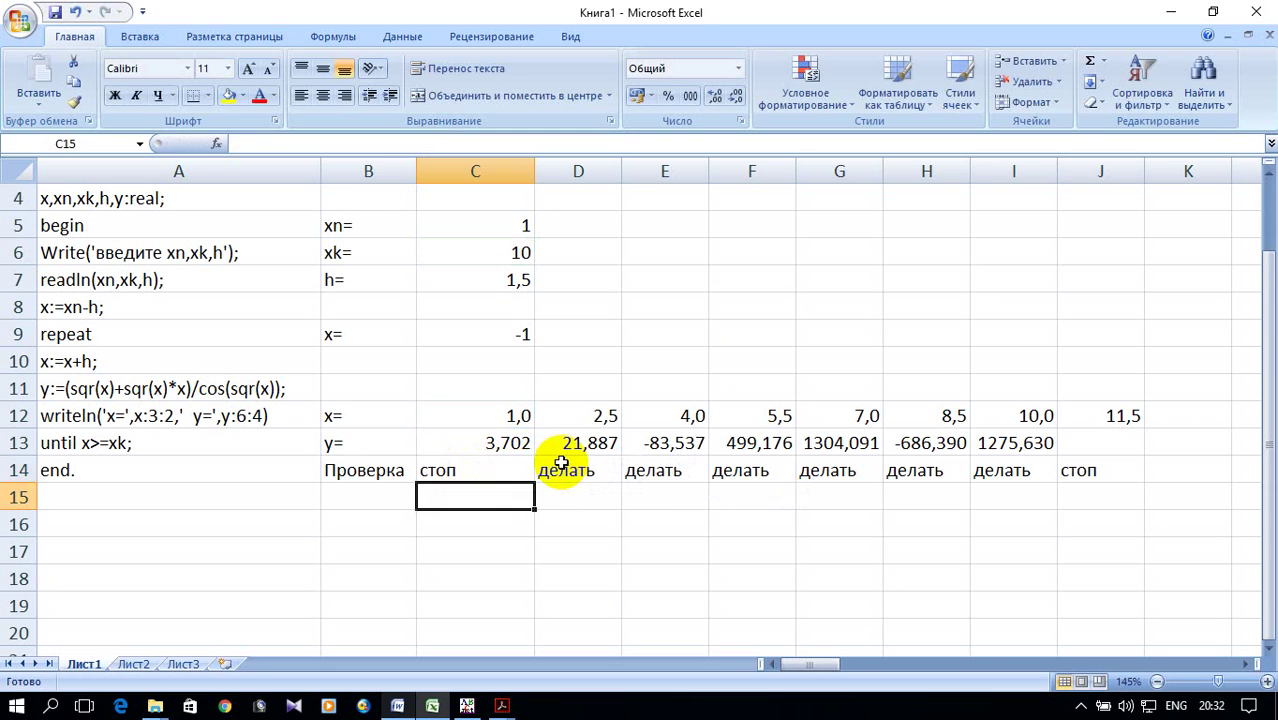
{"action": "double_click", "coordinate": [508, 470]}
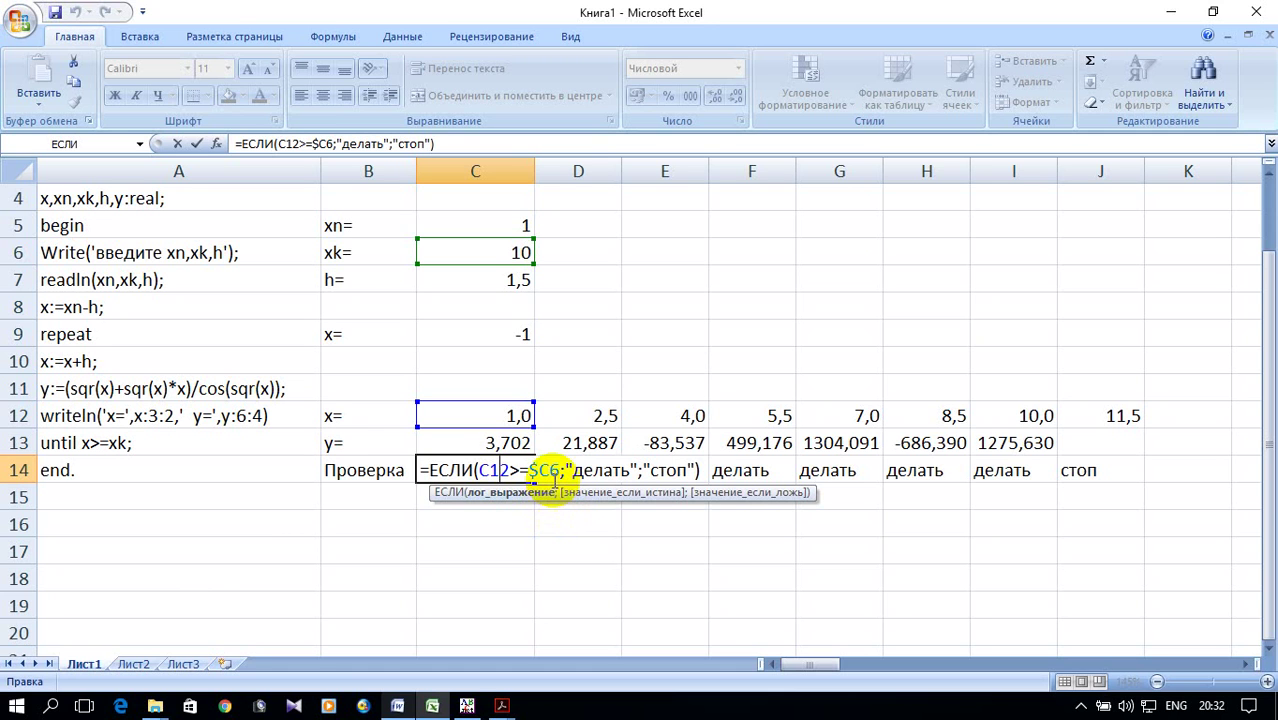
Step: Swap C14's result texts so it reads =ЕСЛИ(C12>=$C6;"стоп";"делать")
{"action": "left_click", "coordinate": [570, 469]}
{"action": "left_click_drag", "start_coordinate": [572, 469], "coordinate": [627, 469]}
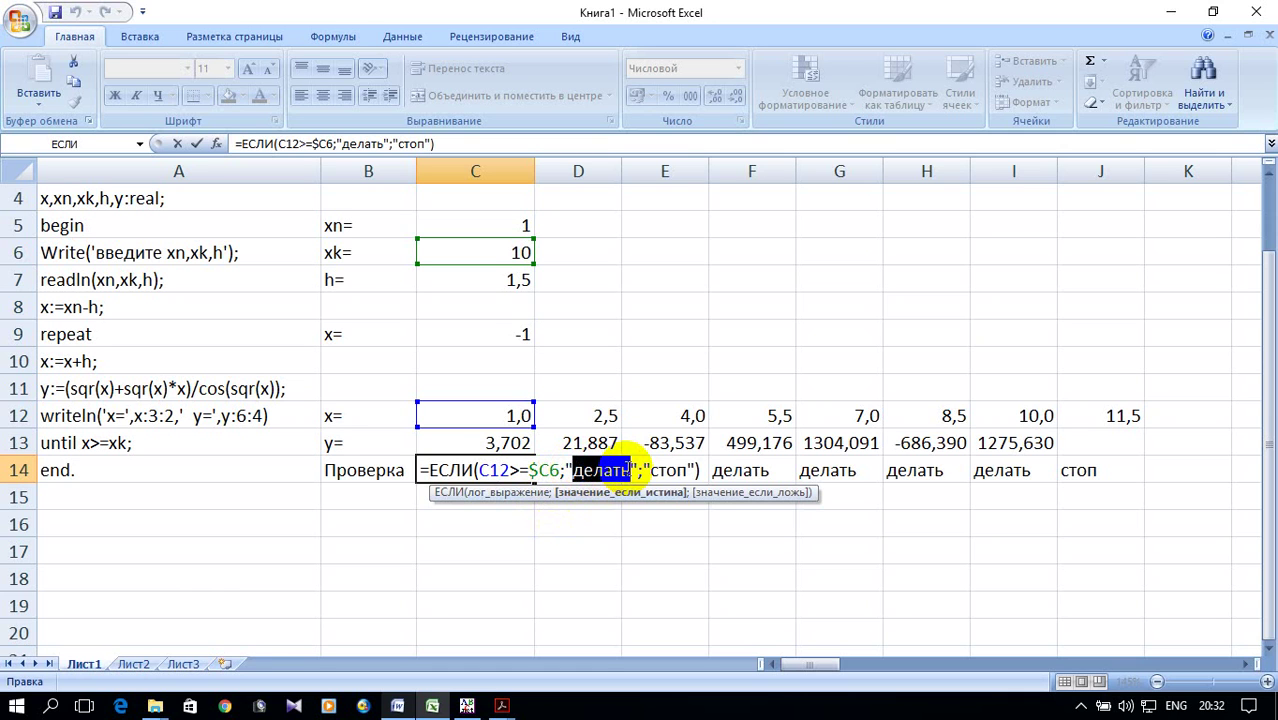
{"action": "type", "text": "cnj"}
{"action": "key", "text": "BackSpace"}
{"action": "key", "text": "BackSpace"}
{"action": "key", "text": "BackSpace"}
{"action": "type", "text": "стоп"}
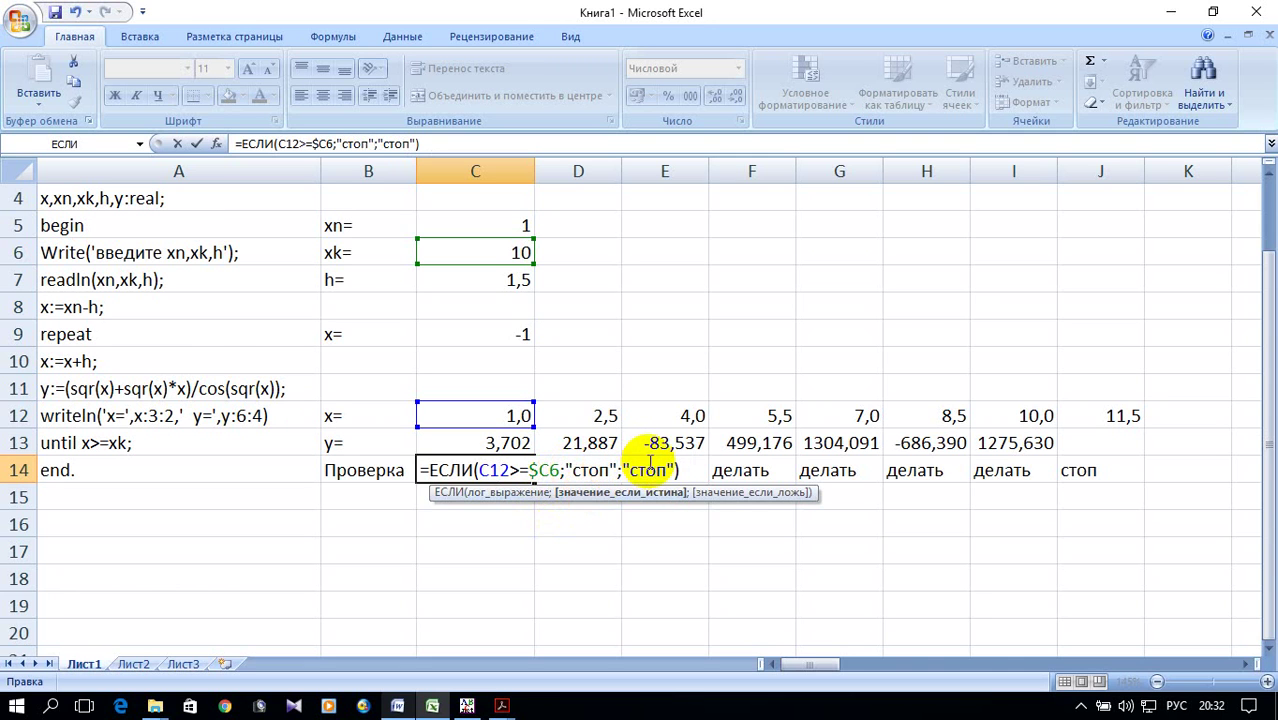
{"action": "left_click_drag", "start_coordinate": [629, 470], "coordinate": [666, 470]}
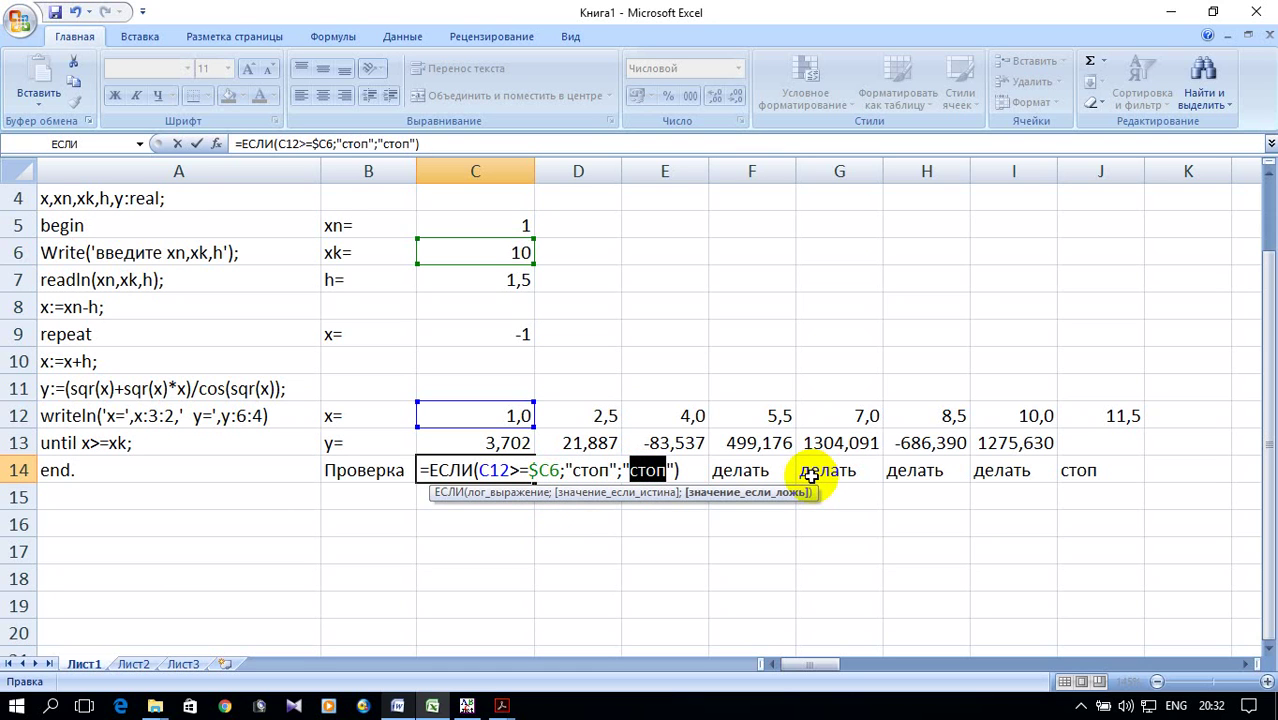
{"action": "type", "text": "lt"}
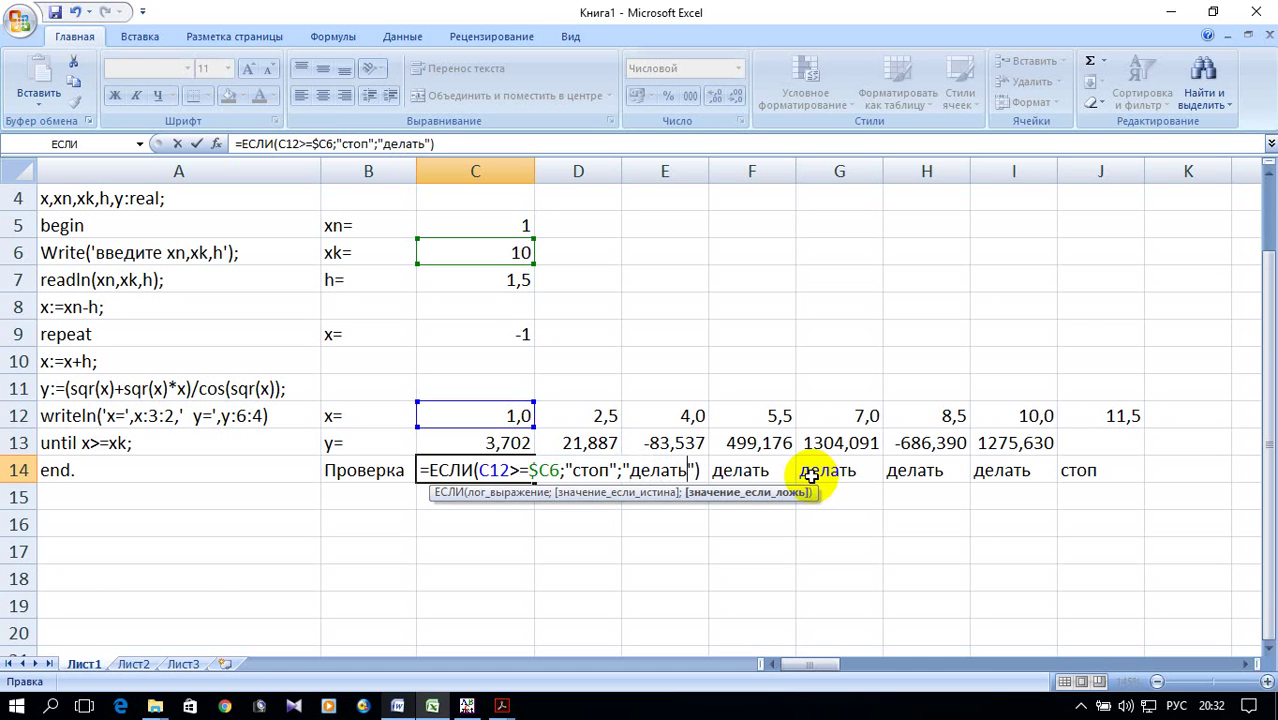
{"action": "key", "text": "Return"}
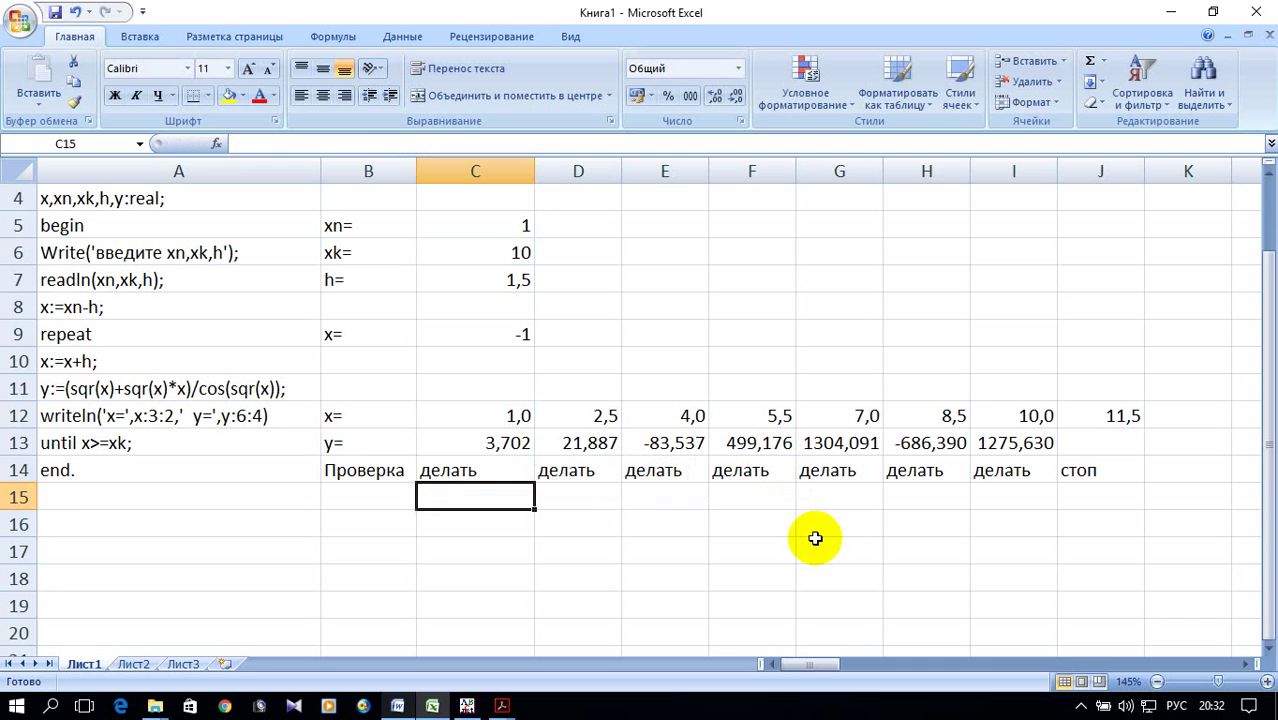
{"action": "left_click", "coordinate": [500, 476]}
Step: Fill C14's check formula through I14, then clear J11:J16 so the table ends at x=10,0
{"action": "left_click_drag", "start_coordinate": [534, 483], "coordinate": [1068, 495]}
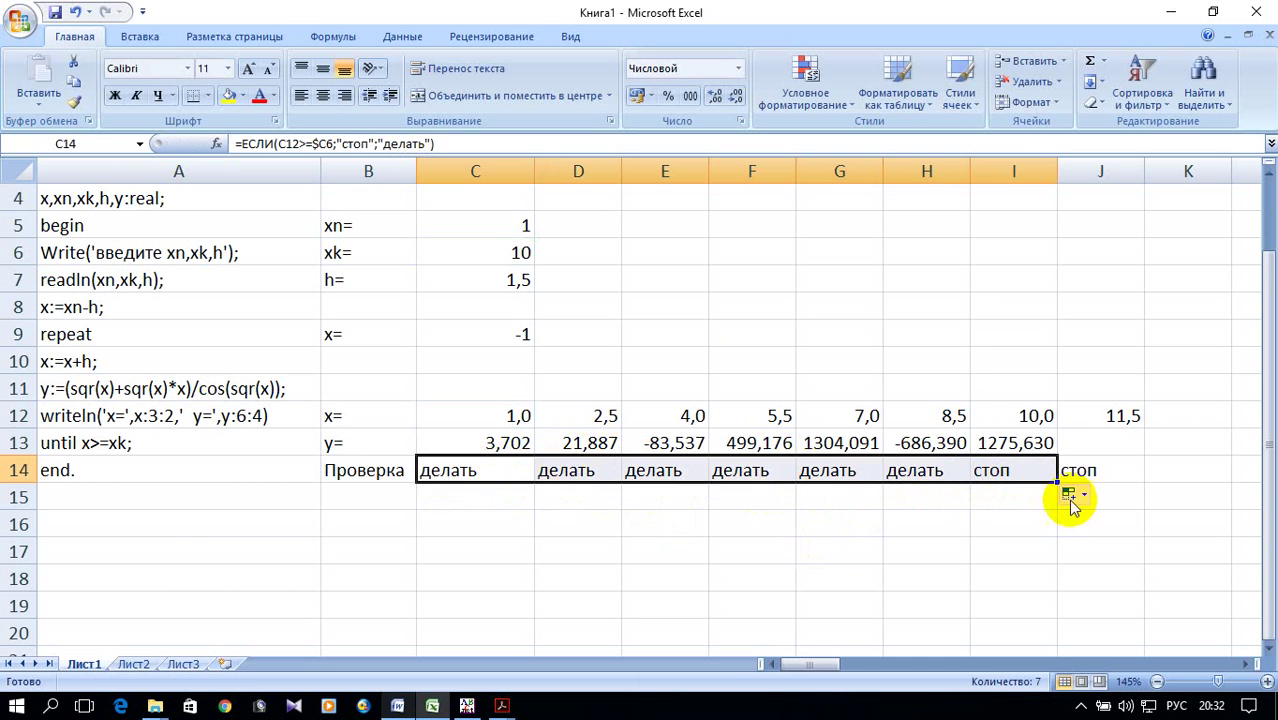
{"action": "mouse_move", "coordinate": [1081, 386]}
{"action": "left_mouse_down"}
{"action": "mouse_move", "coordinate": [1127, 520]}
{"action": "mouse_move", "coordinate": [1124, 497]}
{"action": "left_mouse_up"}
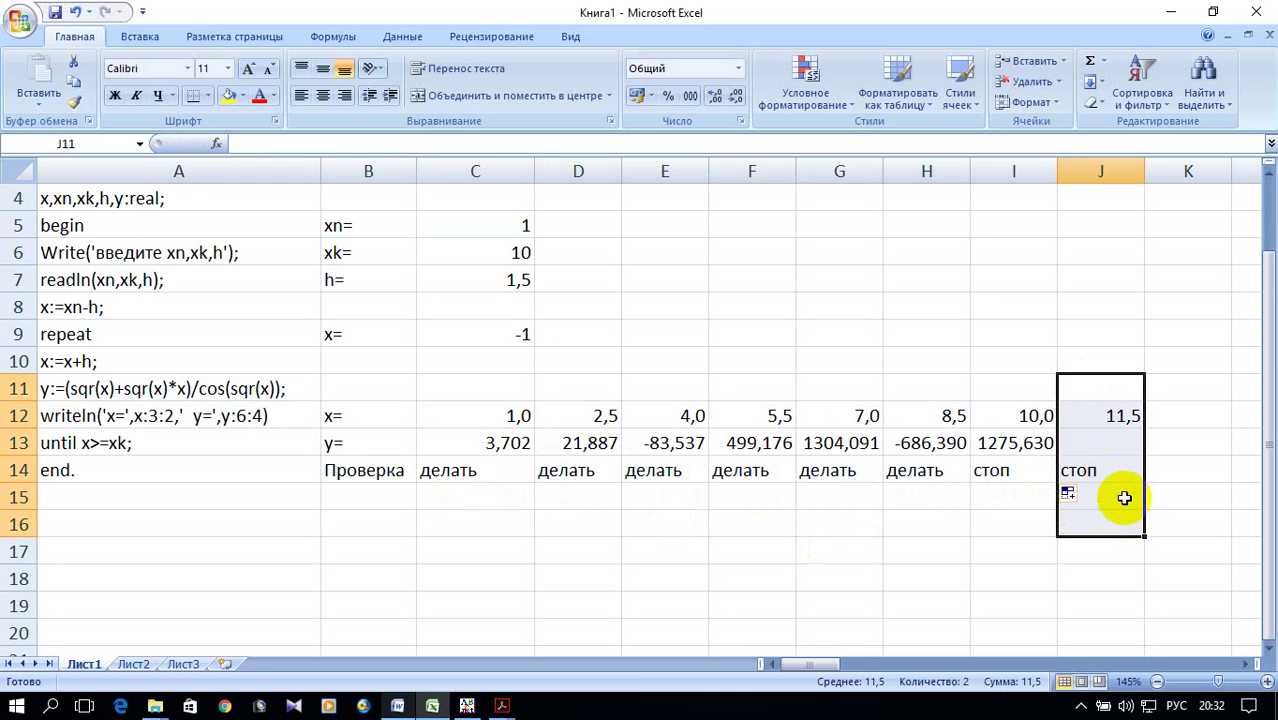
{"action": "key", "text": "Delete"}
{"action": "left_click", "coordinate": [787, 363]}
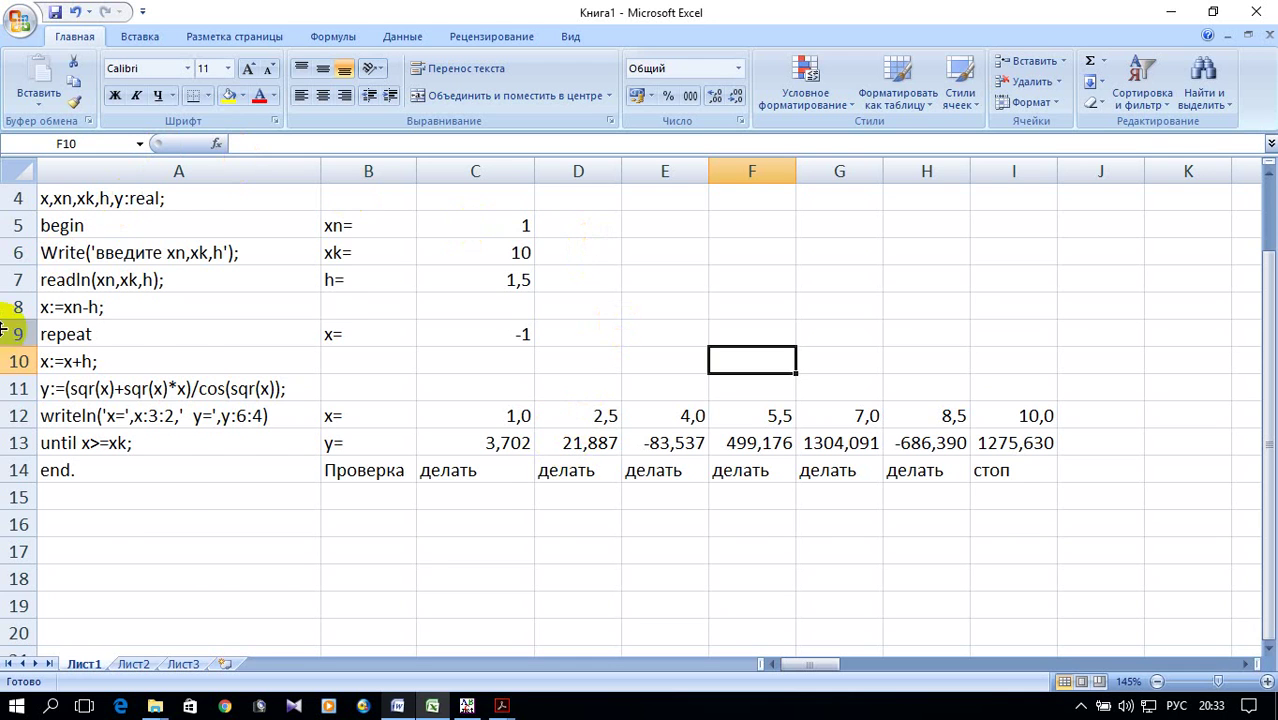
{"action": "scroll", "coordinate": [194, 429], "scroll_direction": "up", "scroll_amount": 1}
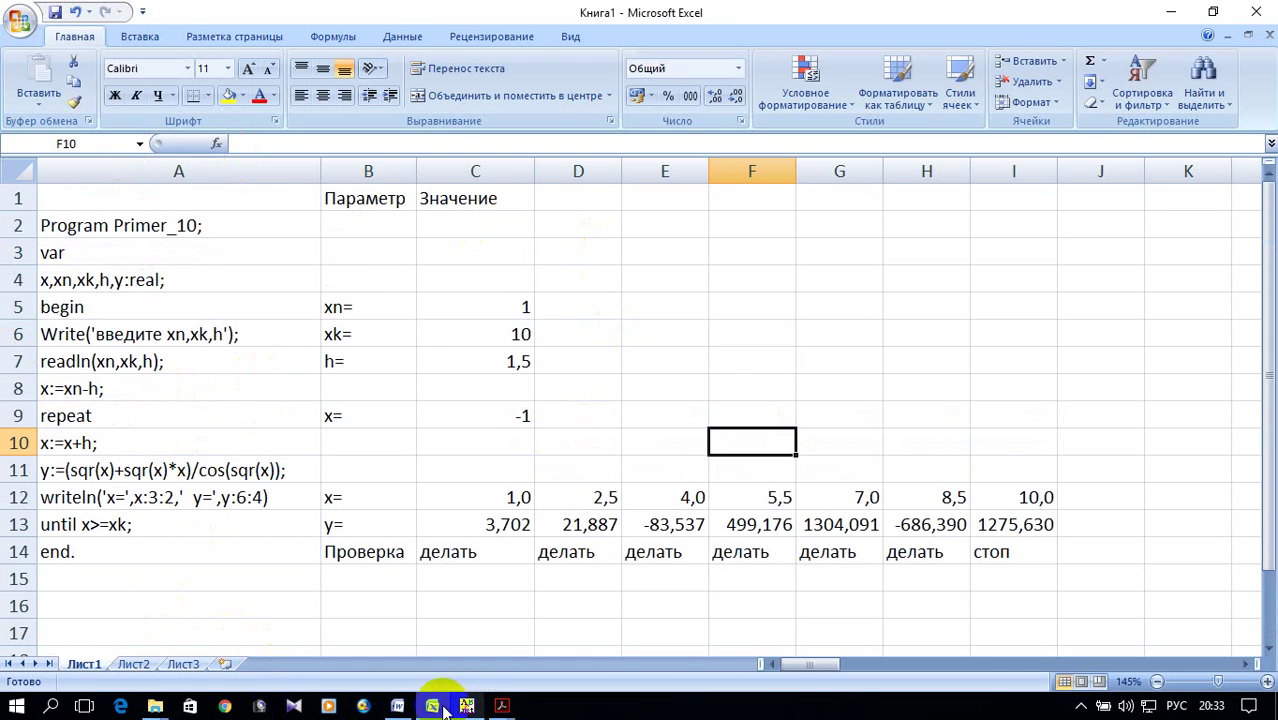
{"action": "left_click", "coordinate": [397, 706]}
Step: Replace the Primer_10 while-loop listing in Word with the repeat…until code copied from PascalABC.NET
{"action": "scroll", "coordinate": [352, 521], "scroll_direction": "up", "scroll_amount": 3}
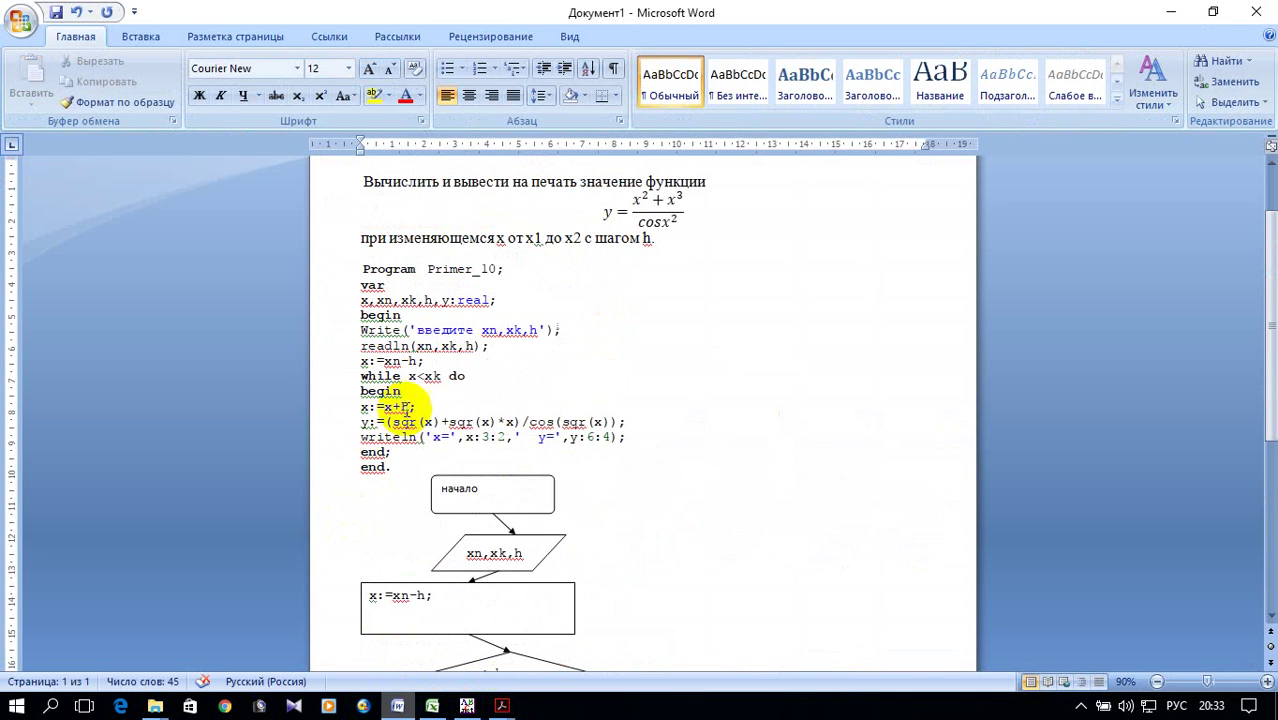
{"action": "left_click_drag", "start_coordinate": [395, 467], "coordinate": [370, 288]}
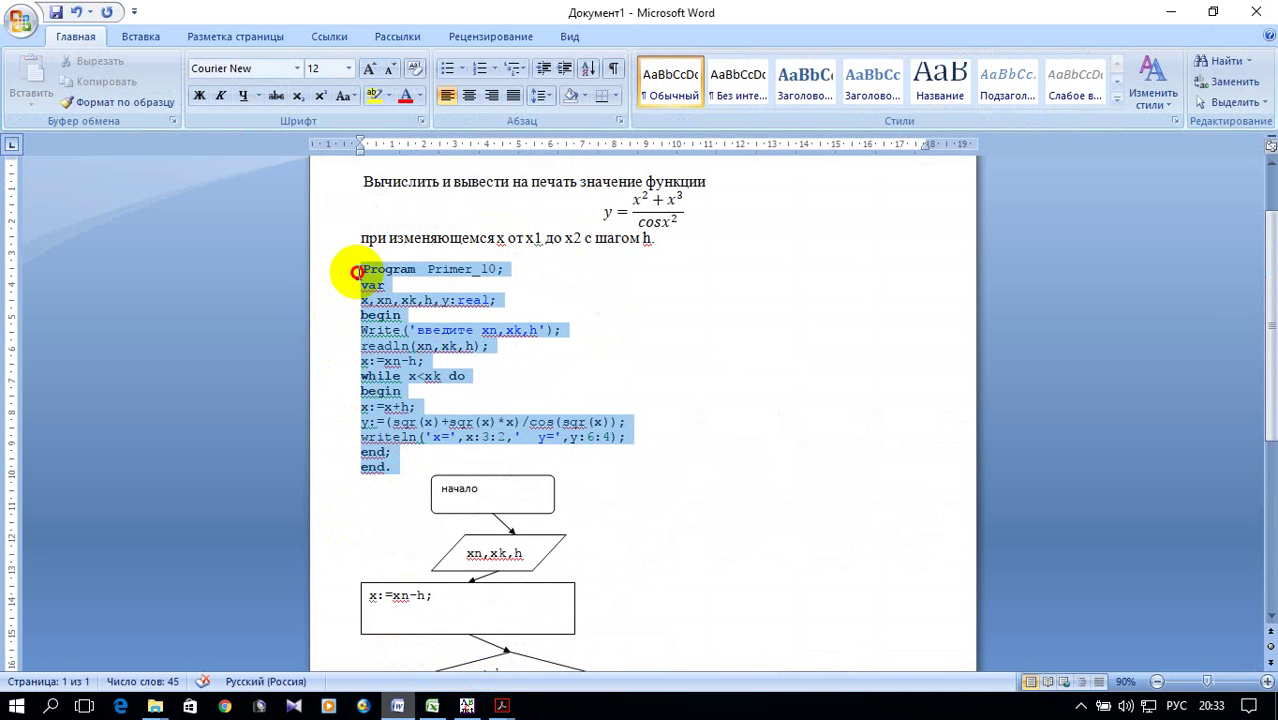
{"action": "right_click", "coordinate": [376, 289]}
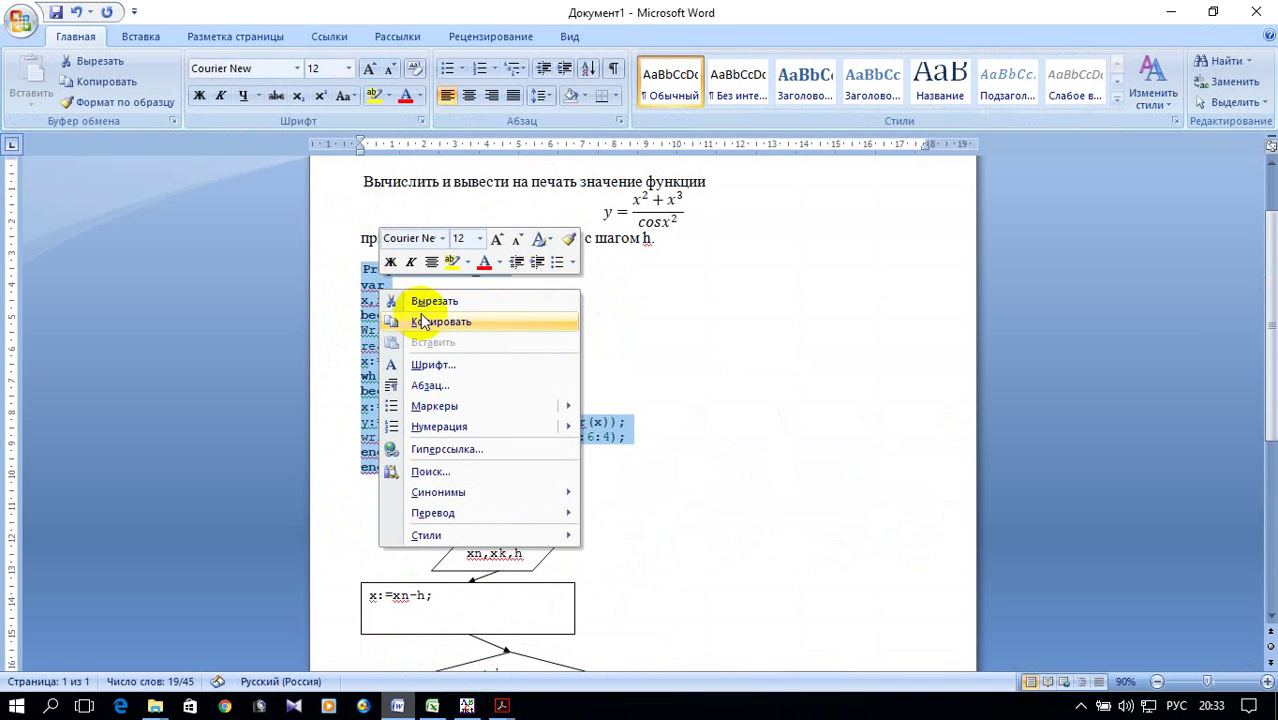
{"action": "left_click", "coordinate": [693, 374]}
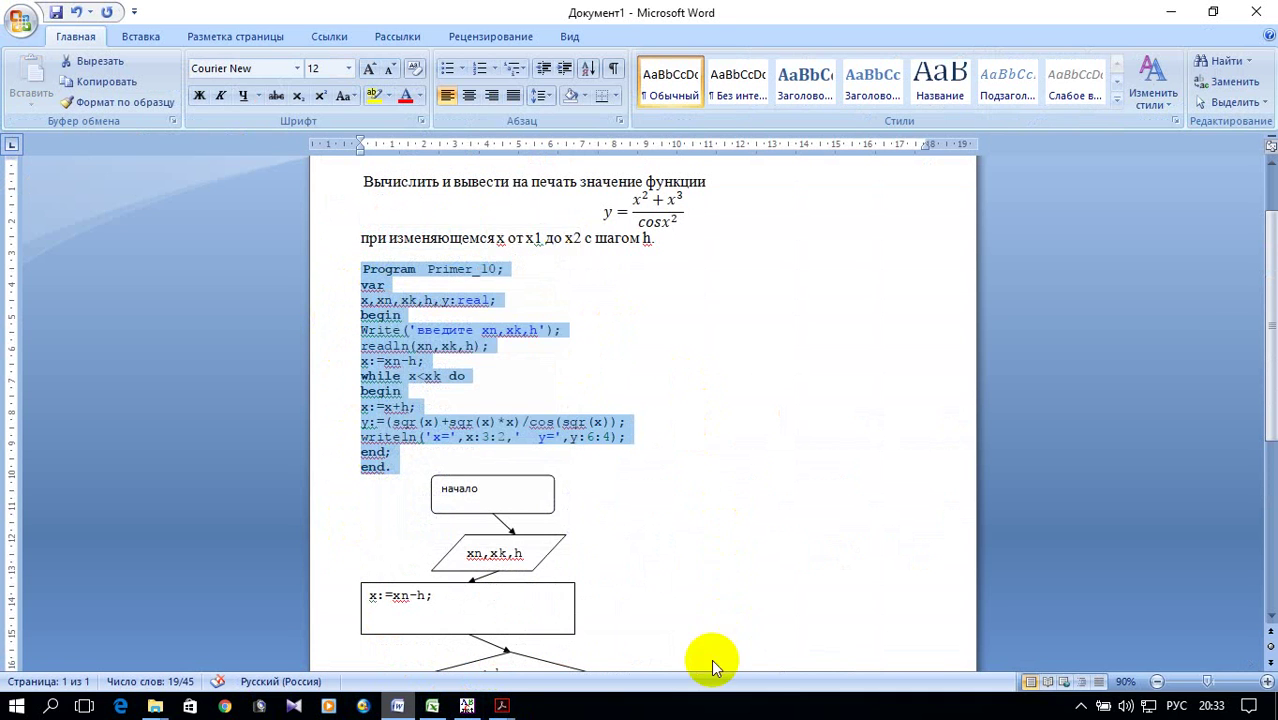
{"action": "left_click", "coordinate": [467, 706]}
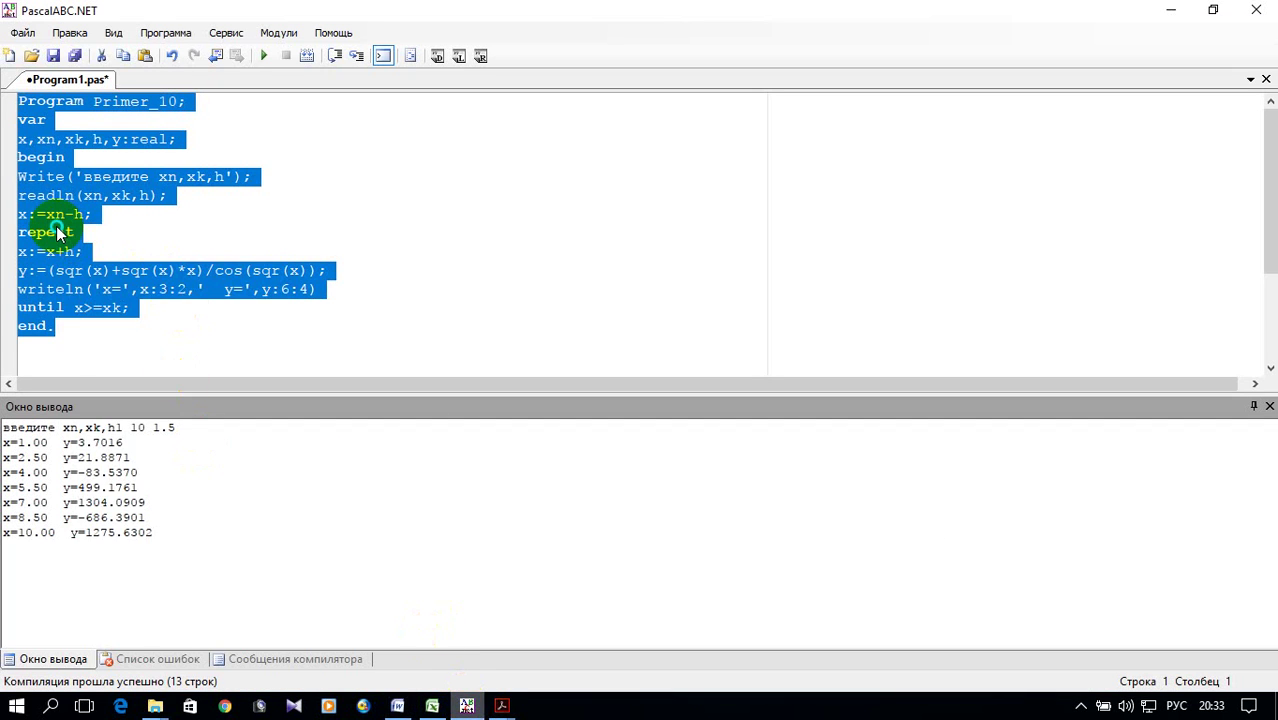
{"action": "right_click", "coordinate": [56, 229]}
{"action": "left_click", "coordinate": [165, 405]}
{"action": "left_click", "coordinate": [397, 706]}
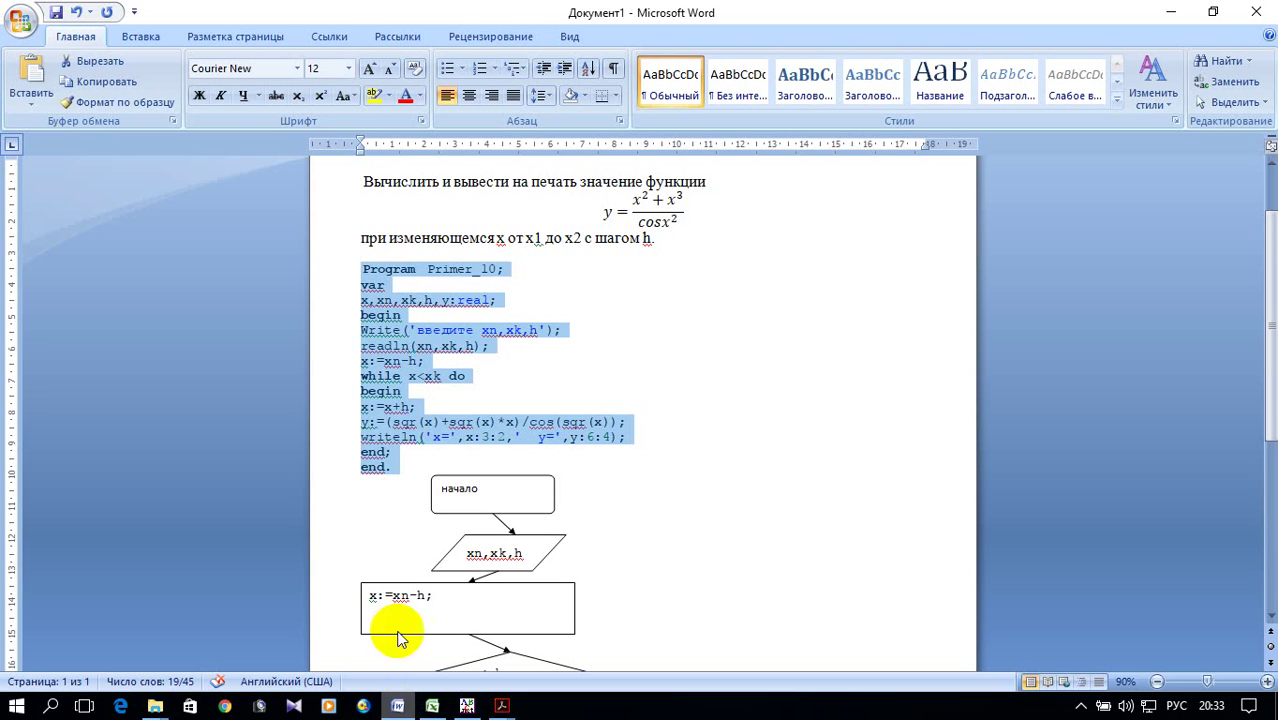
{"action": "right_click", "coordinate": [376, 356]}
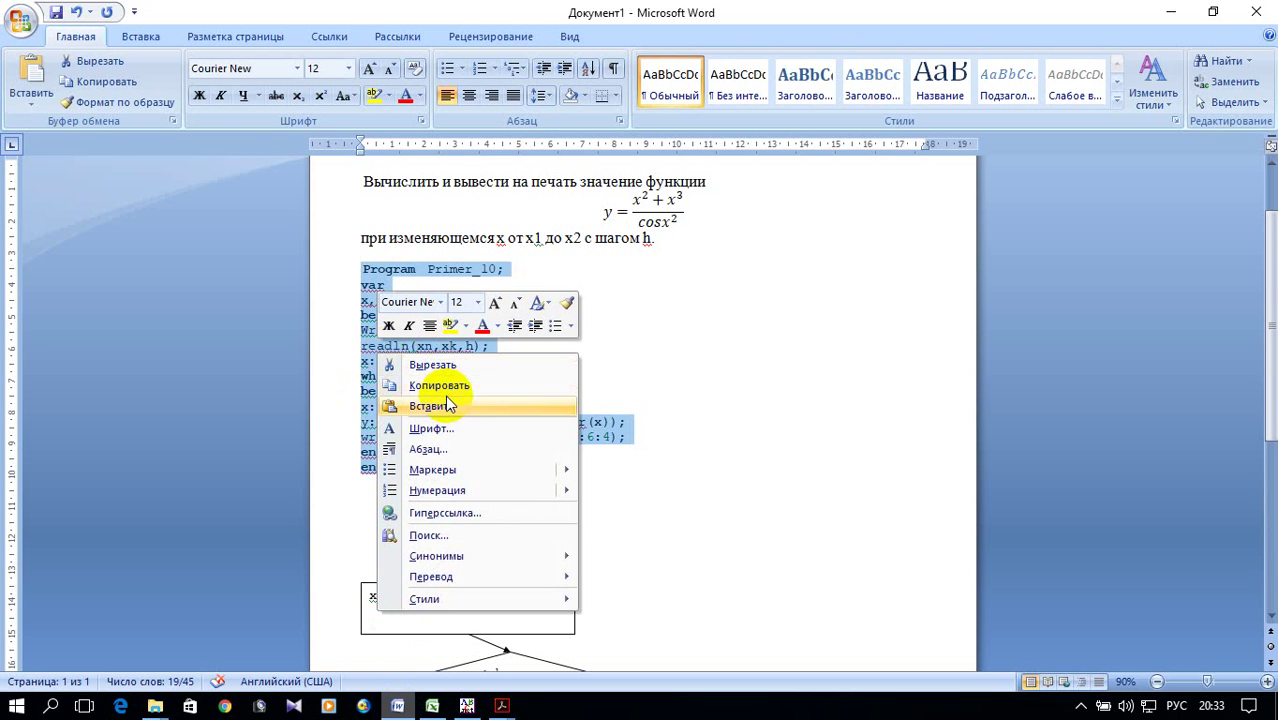
{"action": "left_click", "coordinate": [441, 405]}
{"action": "scroll", "coordinate": [585, 408], "scroll_direction": "up", "scroll_amount": 2}
{"action": "scroll", "coordinate": [585, 408], "scroll_direction": "up", "scroll_amount": 1}
{"action": "scroll", "coordinate": [585, 410], "scroll_direction": "down", "scroll_amount": 3}
{"action": "scroll", "coordinate": [585, 416], "scroll_direction": "down", "scroll_amount": 3}
{"action": "scroll", "coordinate": [585, 416], "scroll_direction": "down", "scroll_amount": 6}
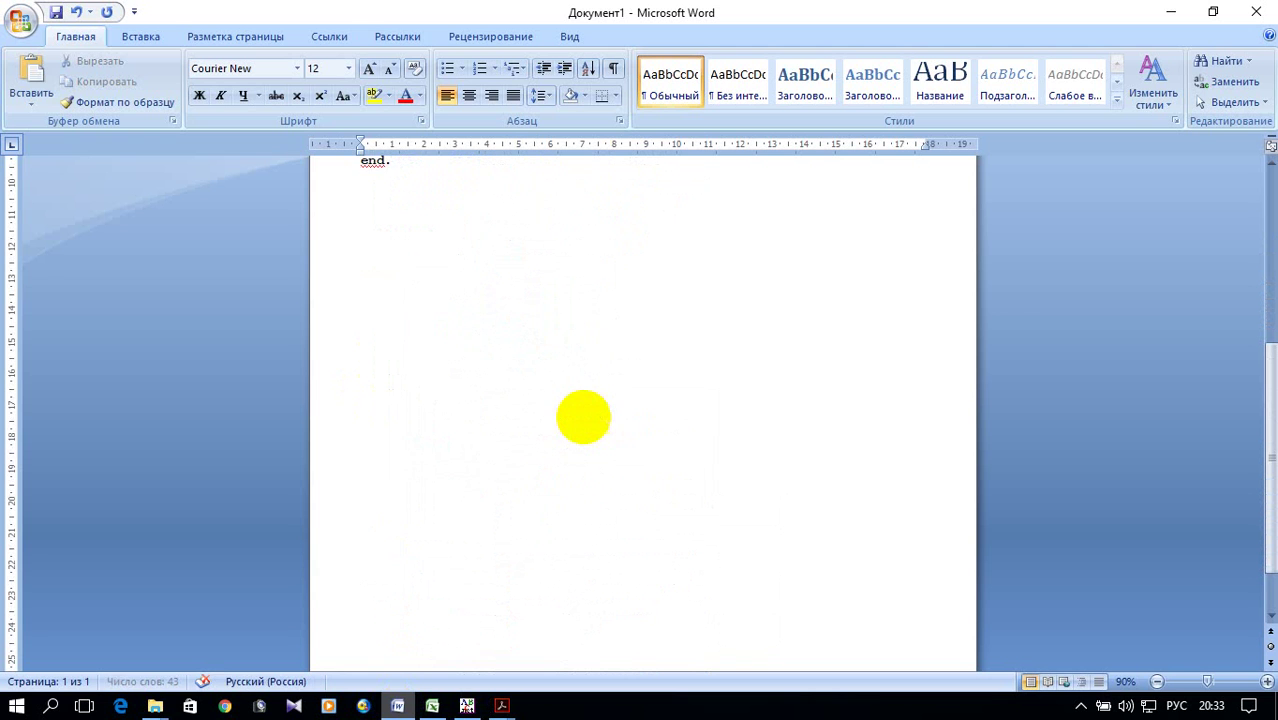
{"action": "scroll", "coordinate": [642, 455], "scroll_direction": "up", "scroll_amount": 1}
{"action": "scroll", "coordinate": [642, 460], "scroll_direction": "up", "scroll_amount": 2}
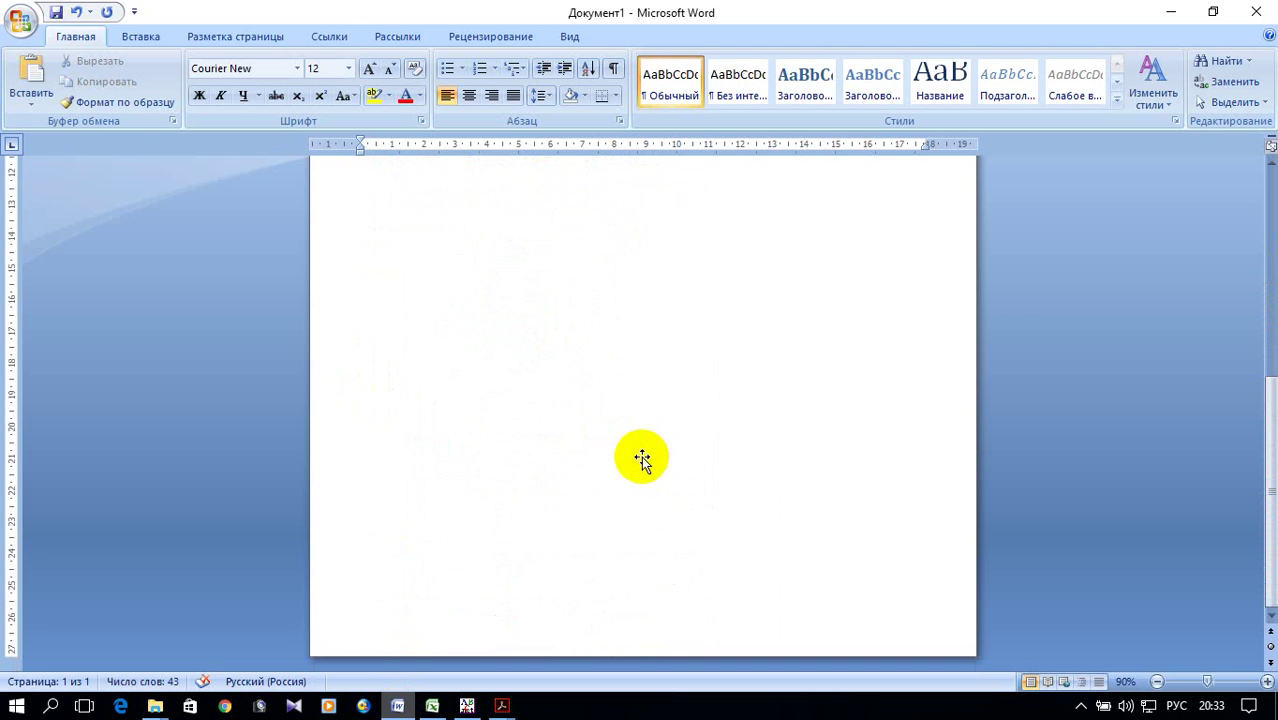
{"action": "scroll", "coordinate": [642, 462], "scroll_direction": "up", "scroll_amount": 2}
{"action": "scroll", "coordinate": [643, 465], "scroll_direction": "down", "scroll_amount": 2}
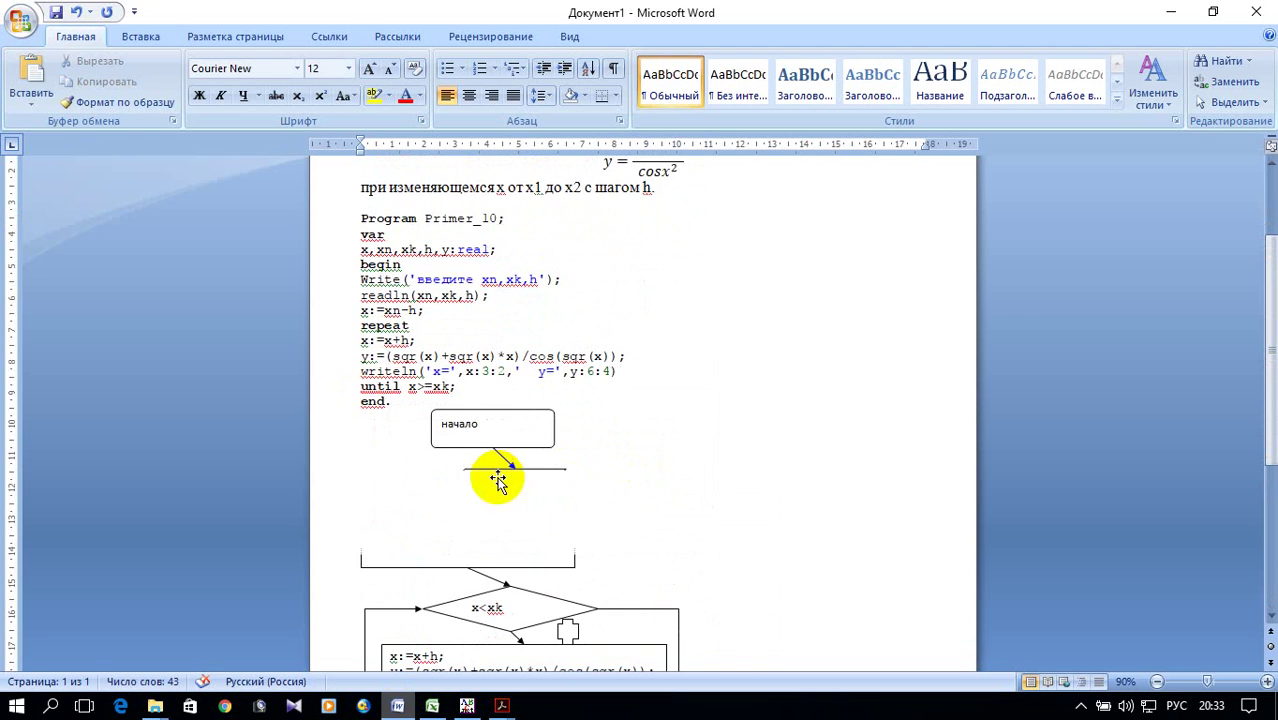
{"action": "left_click", "coordinate": [559, 491]}
{"action": "scroll", "coordinate": [813, 482], "scroll_direction": "down", "scroll_amount": 1}
{"action": "scroll", "coordinate": [813, 484], "scroll_direction": "down", "scroll_amount": 1}
{"action": "scroll", "coordinate": [813, 483], "scroll_direction": "down", "scroll_amount": 1}
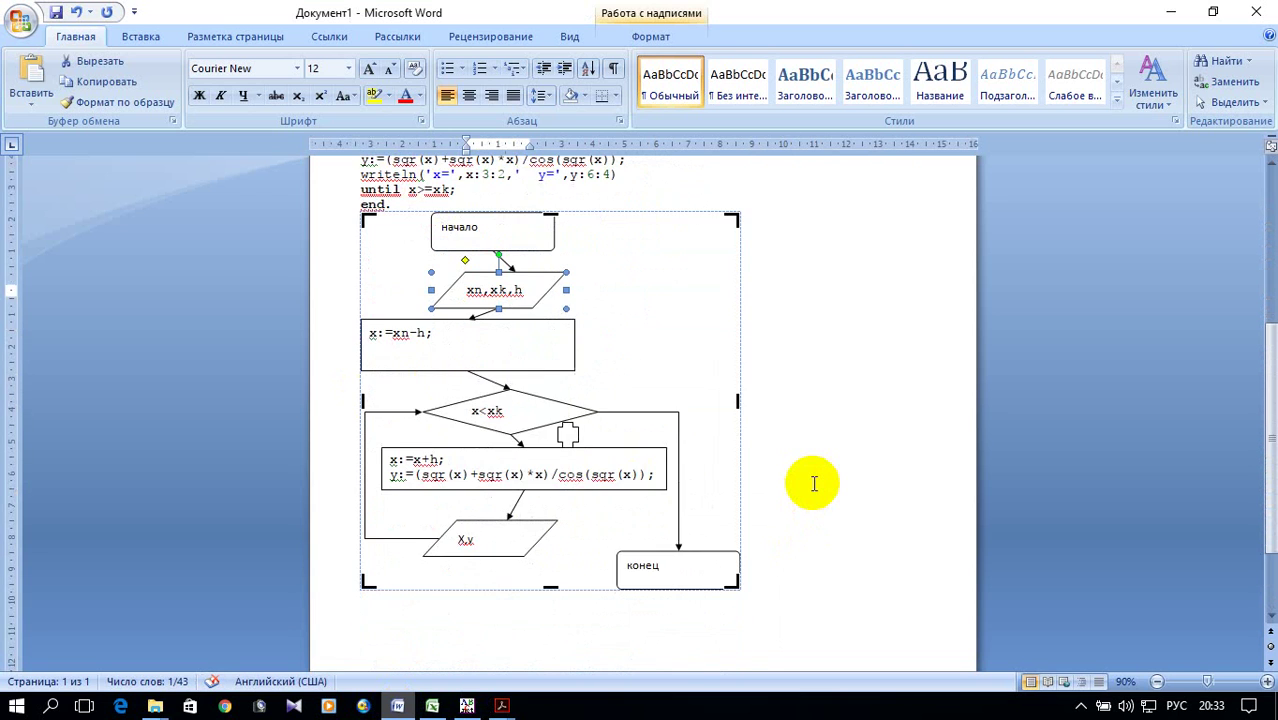
{"action": "scroll", "coordinate": [813, 483], "scroll_direction": "down", "scroll_amount": 1}
{"action": "scroll", "coordinate": [813, 484], "scroll_direction": "down", "scroll_amount": 1}
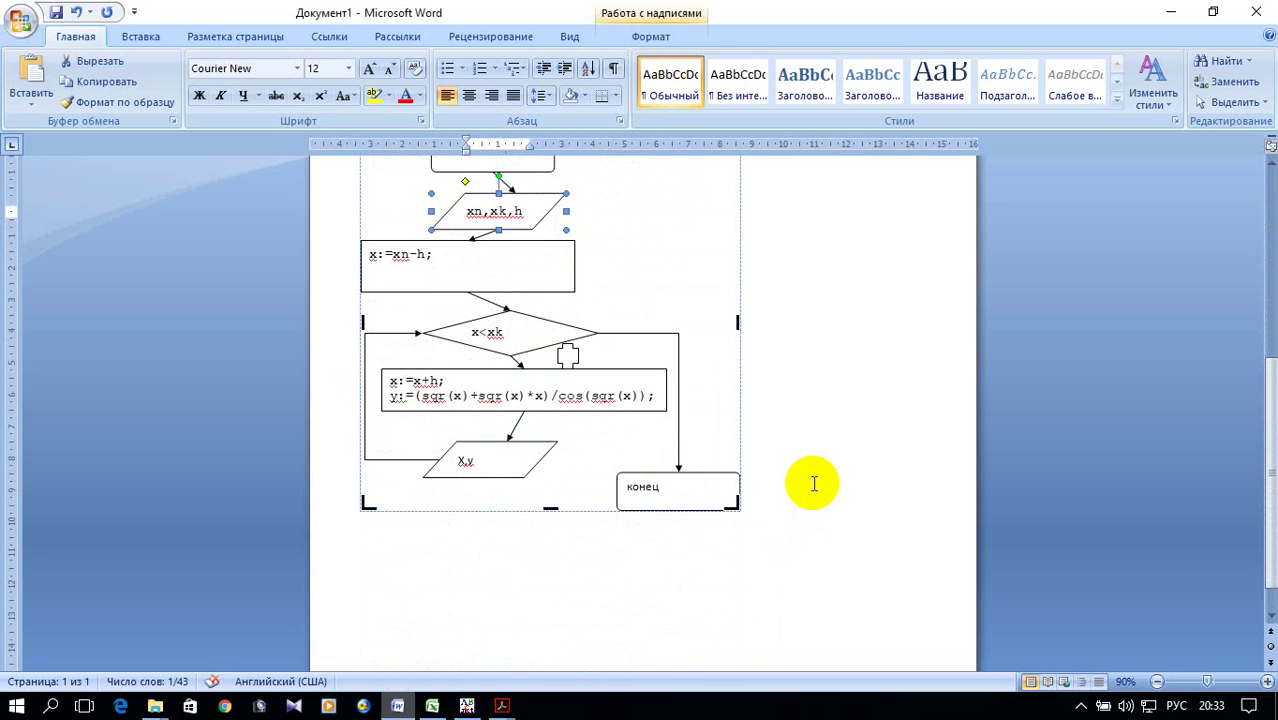
{"action": "scroll", "coordinate": [813, 484], "scroll_direction": "down", "scroll_amount": 1}
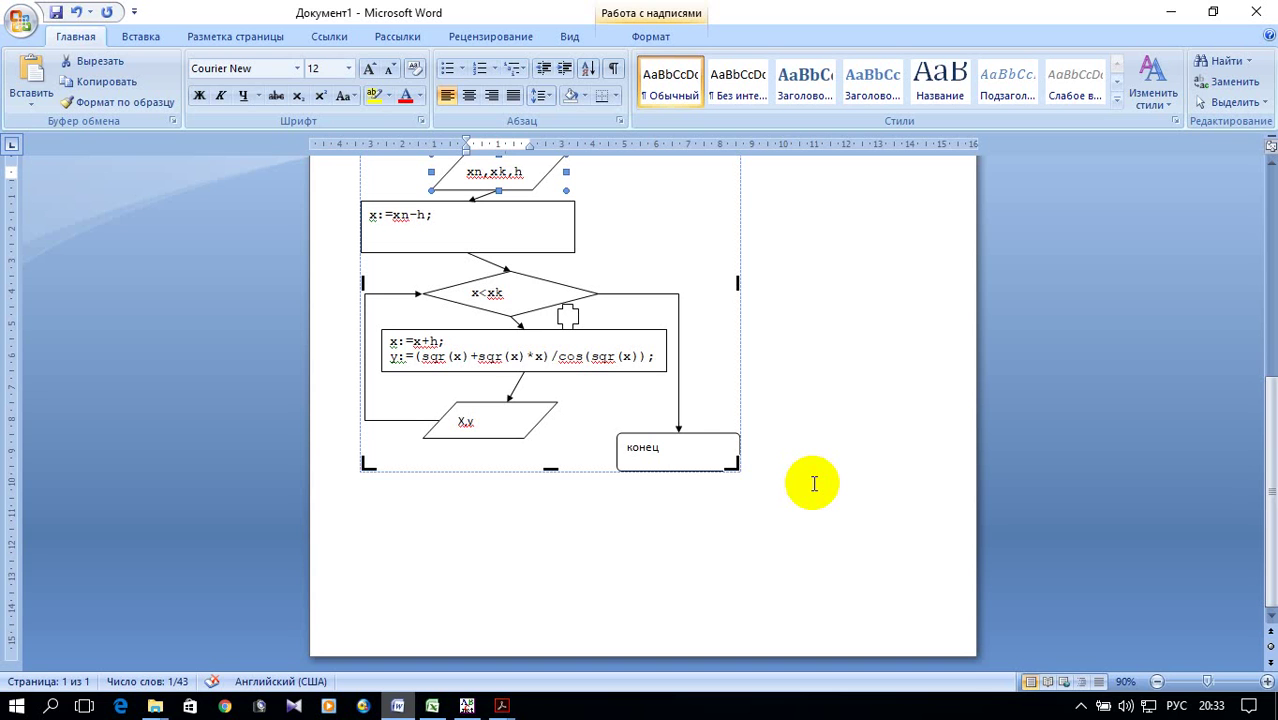
{"action": "scroll", "coordinate": [813, 484], "scroll_direction": "up", "scroll_amount": 1}
{"action": "scroll", "coordinate": [810, 480], "scroll_direction": "up", "scroll_amount": 1}
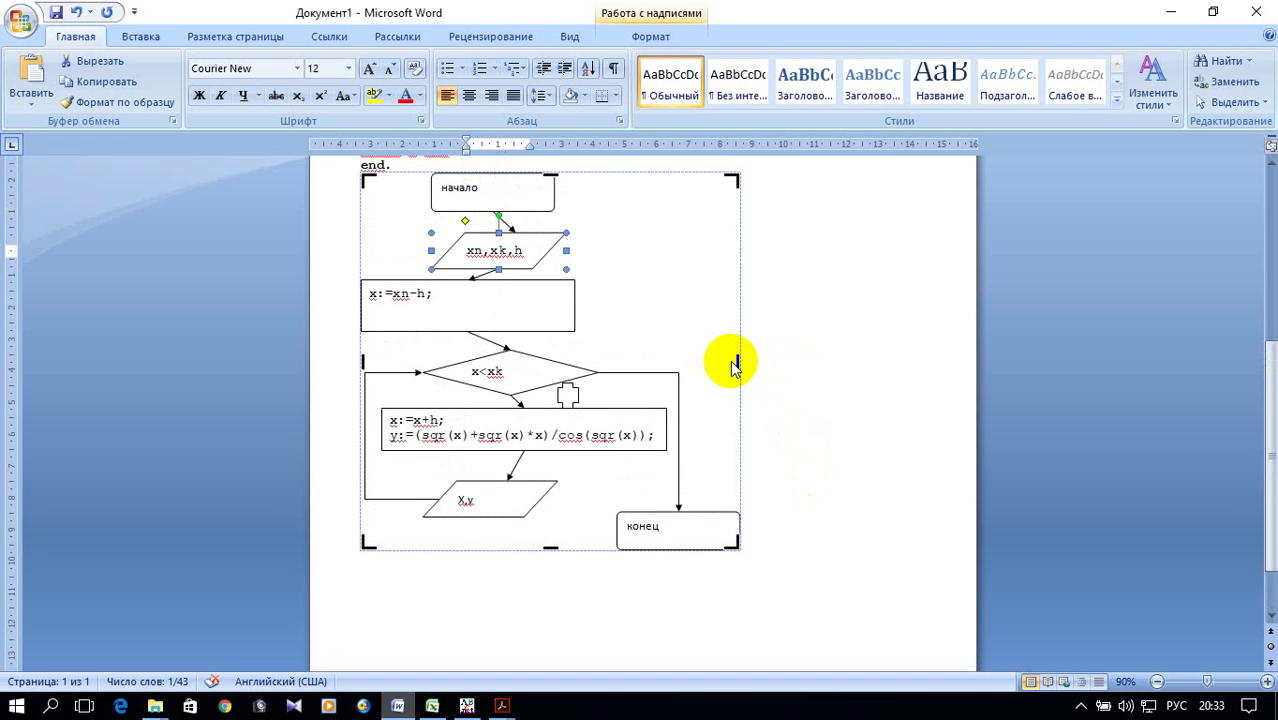
{"action": "left_click_drag", "start_coordinate": [738, 362], "coordinate": [915, 362]}
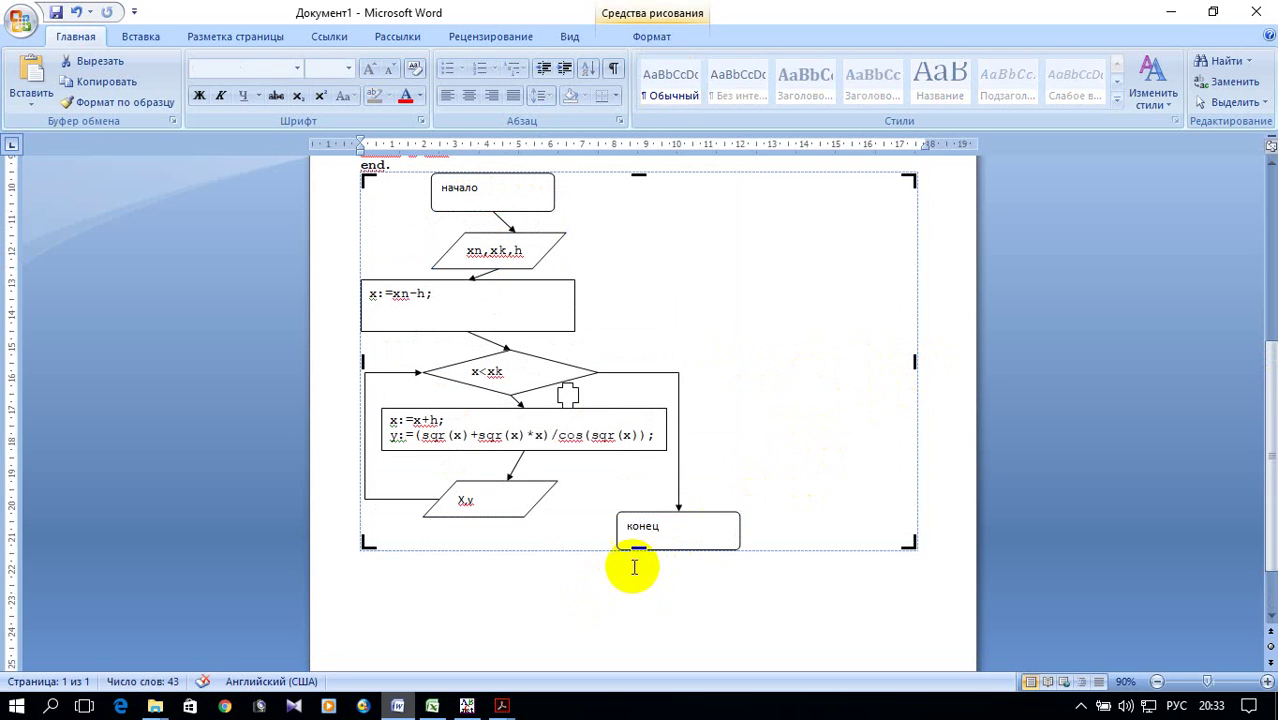
Step: Extend the flowchart canvas downward and detach the x<xk diamond from its lower connector
{"action": "left_click_drag", "start_coordinate": [639, 546], "coordinate": [643, 623]}
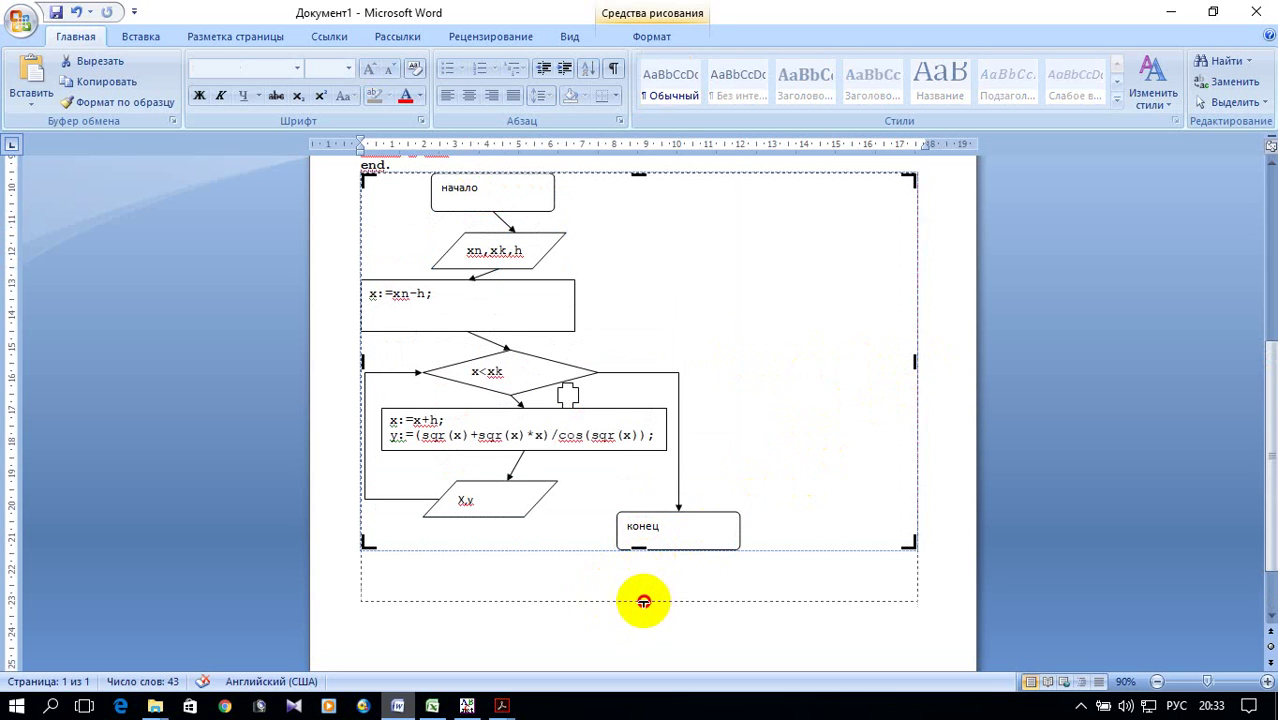
{"action": "scroll", "coordinate": [744, 500], "scroll_direction": "down", "scroll_amount": 1}
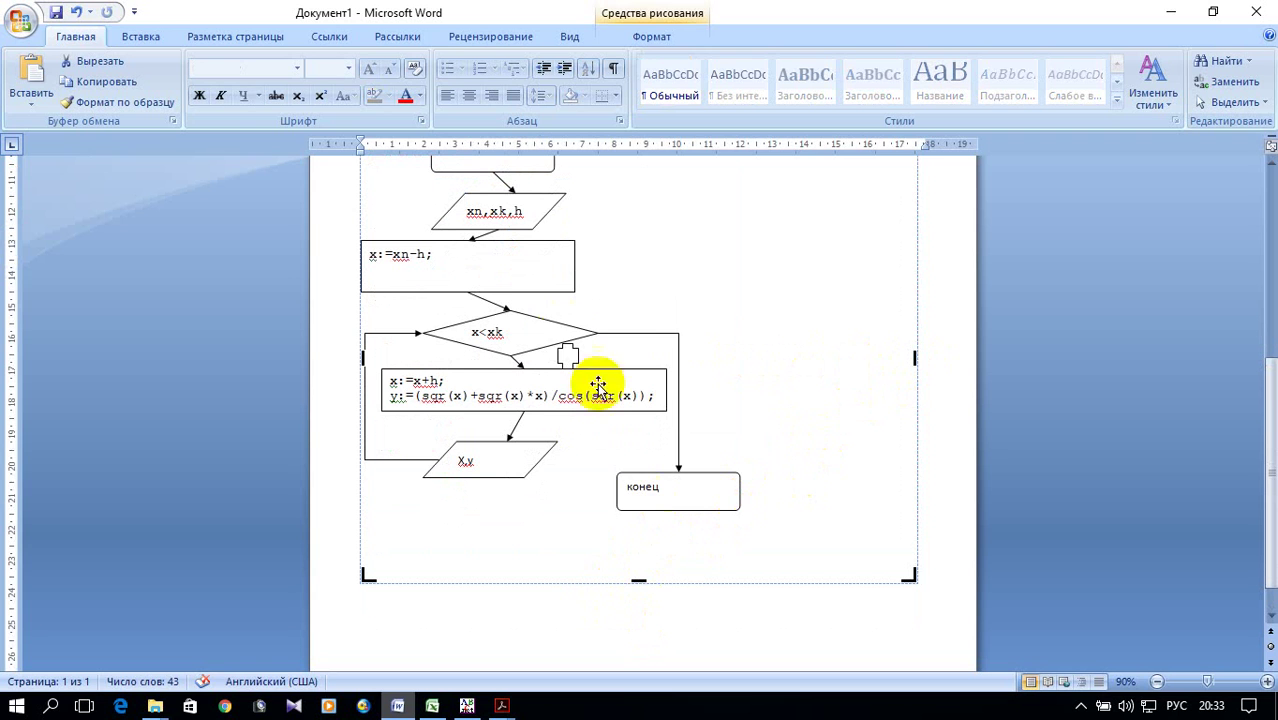
{"action": "left_click", "coordinate": [575, 325]}
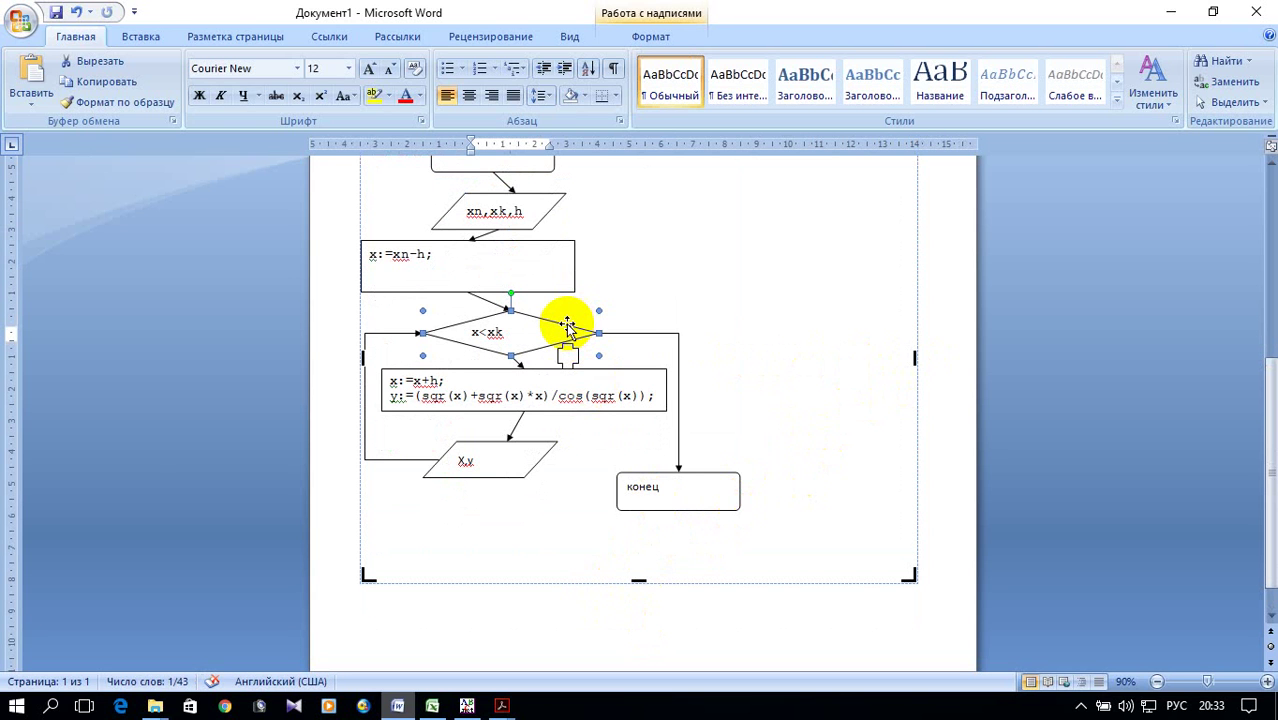
{"action": "left_click_drag", "start_coordinate": [575, 325], "coordinate": [737, 260]}
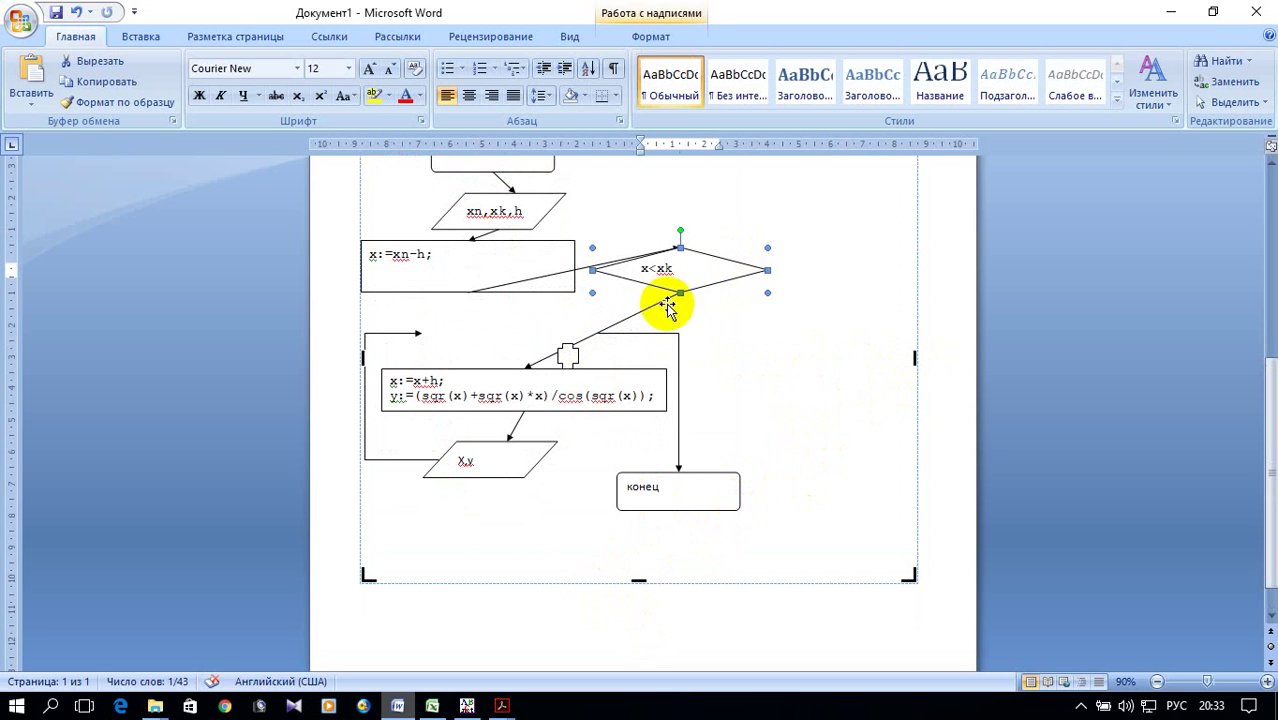
{"action": "left_click", "coordinate": [668, 300]}
{"action": "left_click_drag", "start_coordinate": [646, 304], "coordinate": [562, 322]}
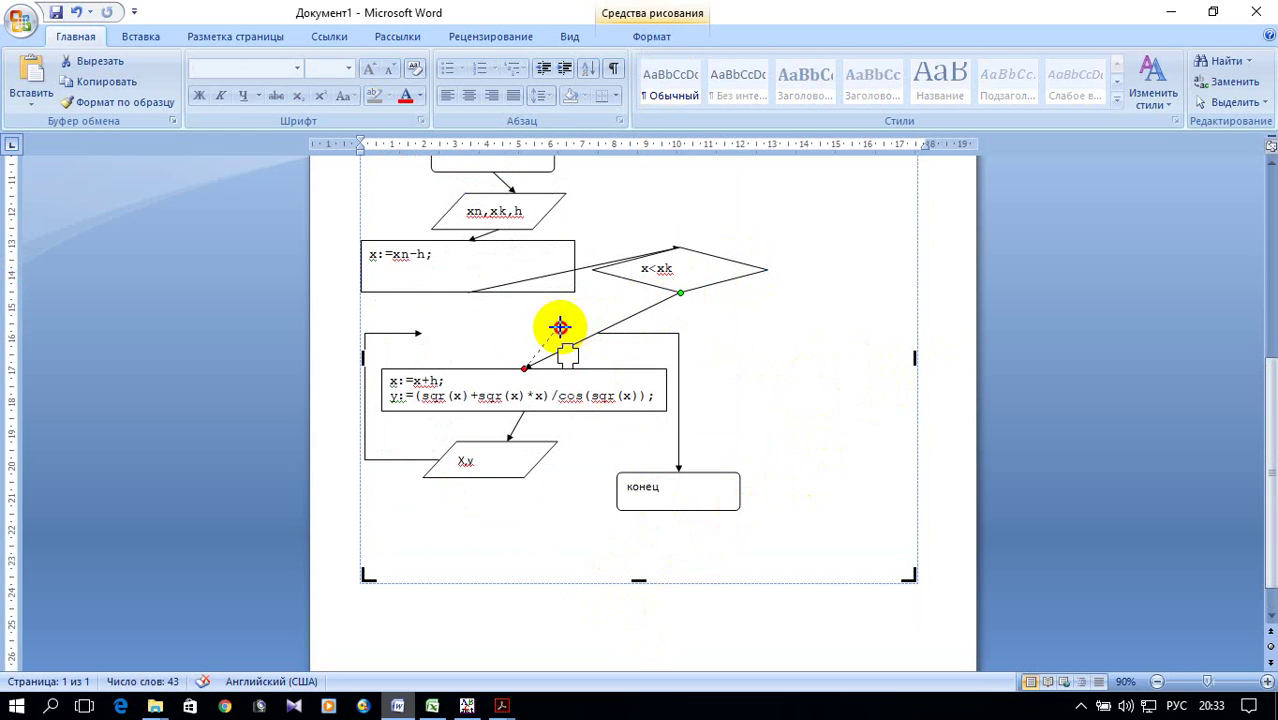
{"action": "left_click", "coordinate": [655, 255]}
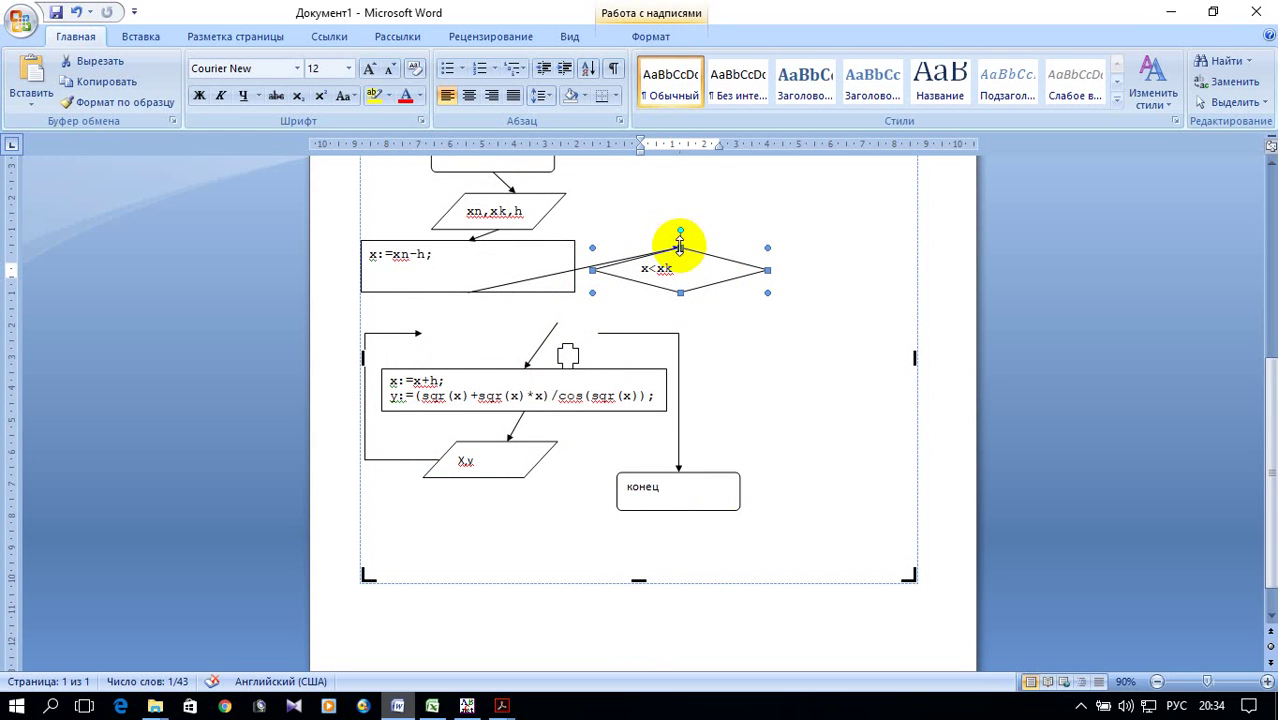
{"action": "left_click_drag", "start_coordinate": [690, 263], "coordinate": [683, 293]}
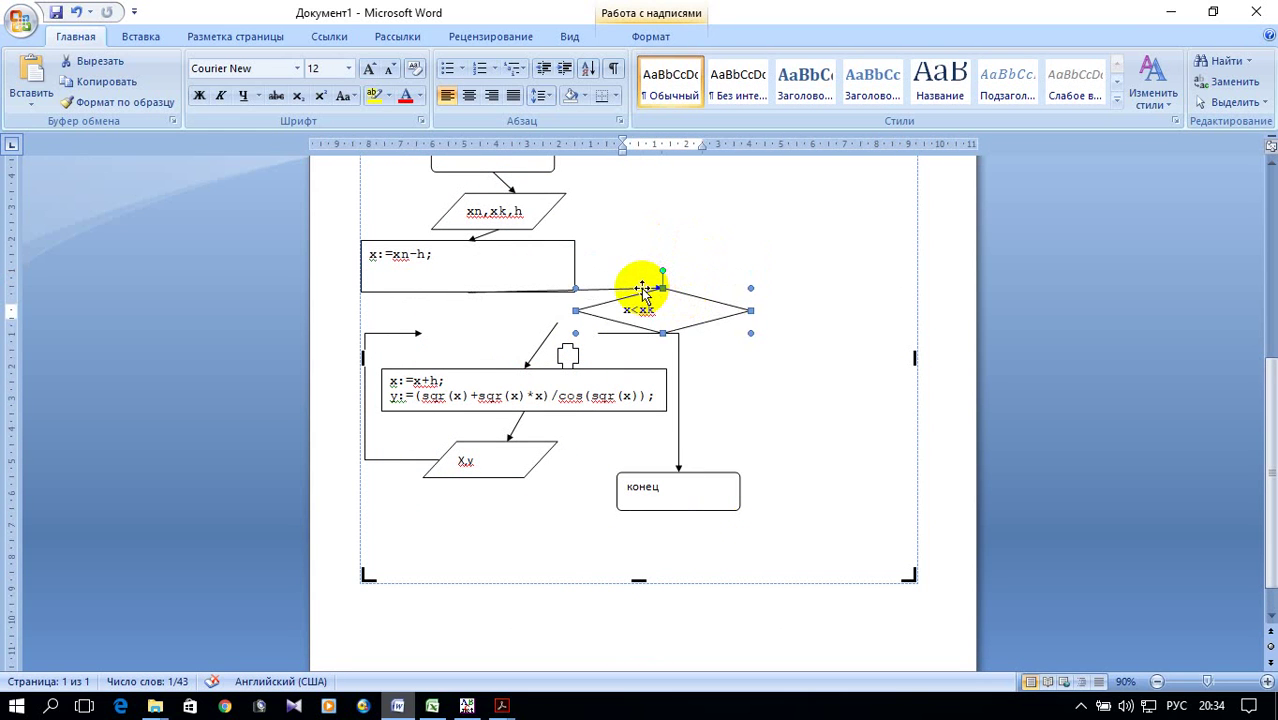
Step: Place the x<xk diamond below the x,y output block and connect it to конец
{"action": "left_click", "coordinate": [662, 289]}
{"action": "left_click_drag", "start_coordinate": [545, 312], "coordinate": [514, 311]}
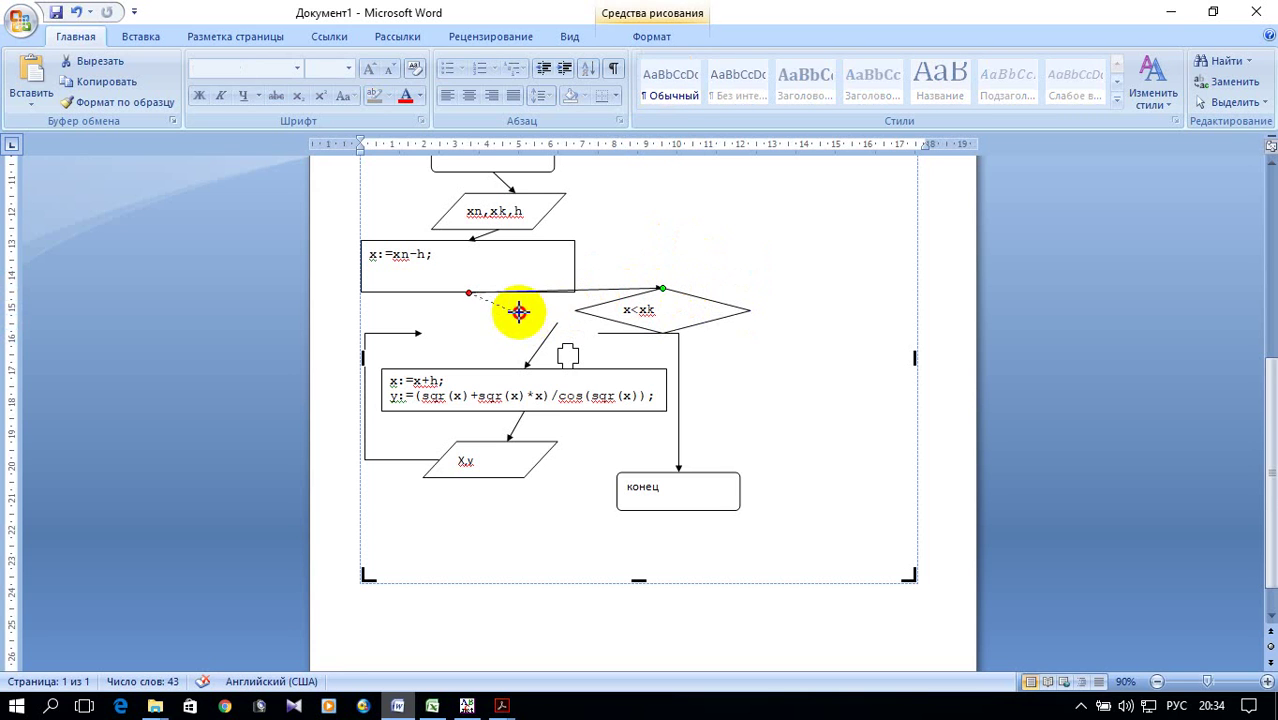
{"action": "scroll", "coordinate": [742, 239], "scroll_direction": "down", "scroll_amount": 1}
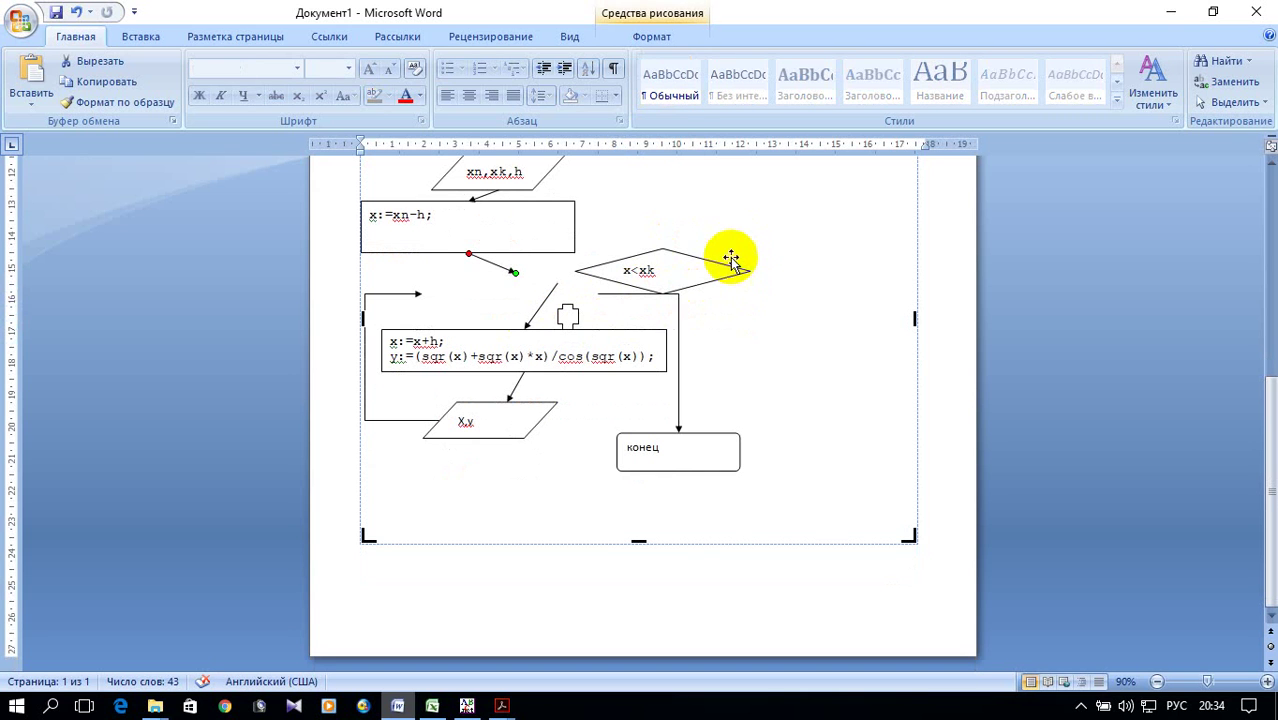
{"action": "left_click", "coordinate": [683, 260]}
{"action": "left_click_drag", "start_coordinate": [645, 382], "coordinate": [520, 455]}
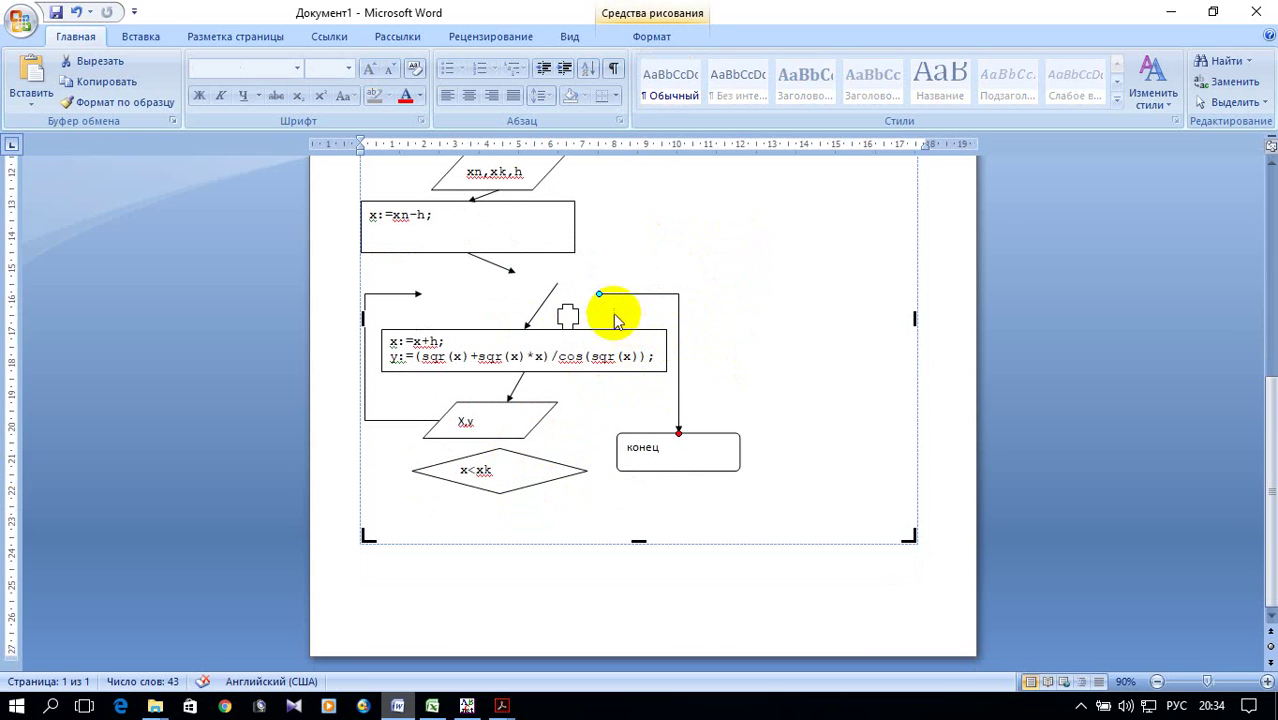
{"action": "left_click_drag", "start_coordinate": [598, 294], "coordinate": [590, 470]}
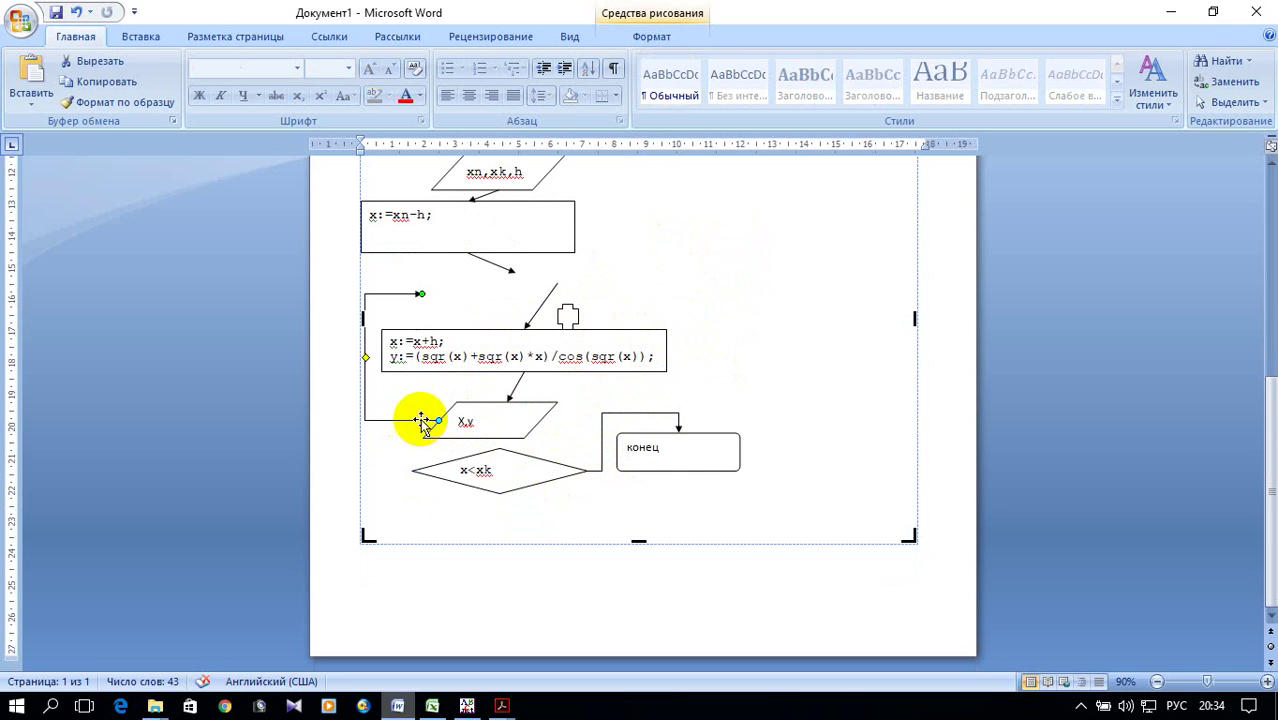
Step: Run the loop line from the diamond's left vertex to the formula box, and link x,y output into the diamond's top
{"action": "left_click_drag", "start_coordinate": [438, 420], "coordinate": [412, 470]}
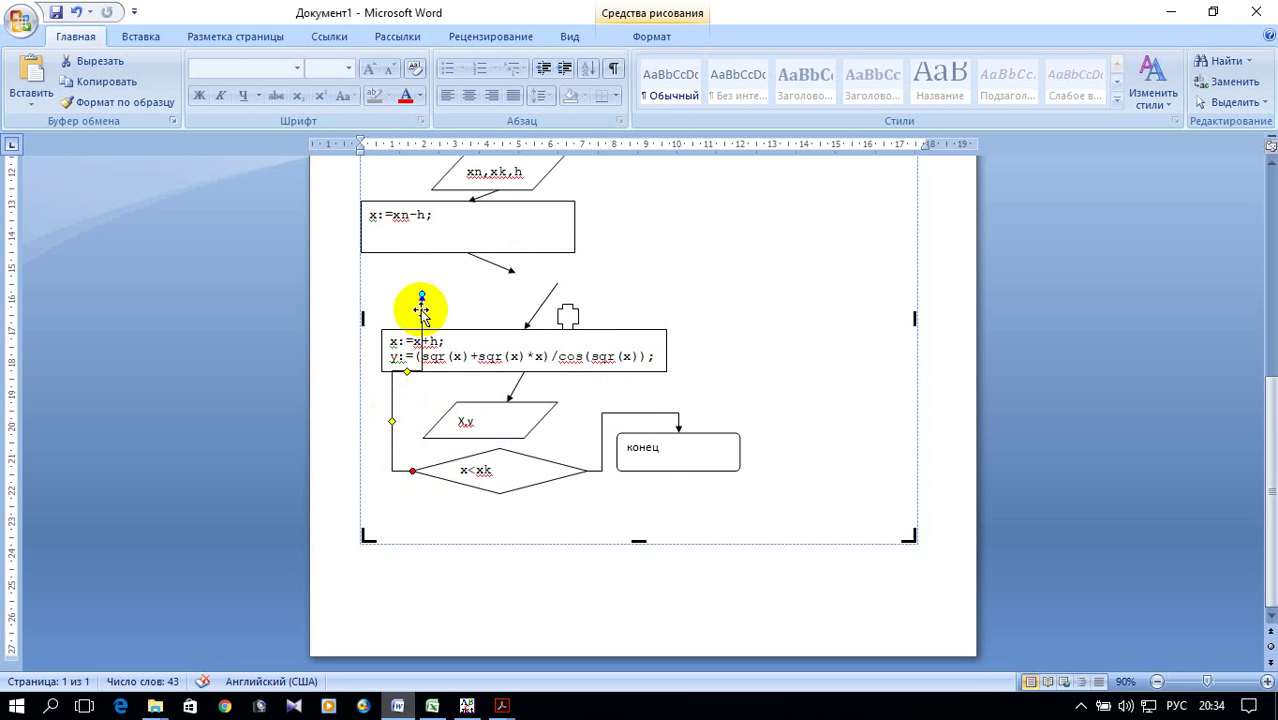
{"action": "left_click_drag", "start_coordinate": [420, 295], "coordinate": [381, 351]}
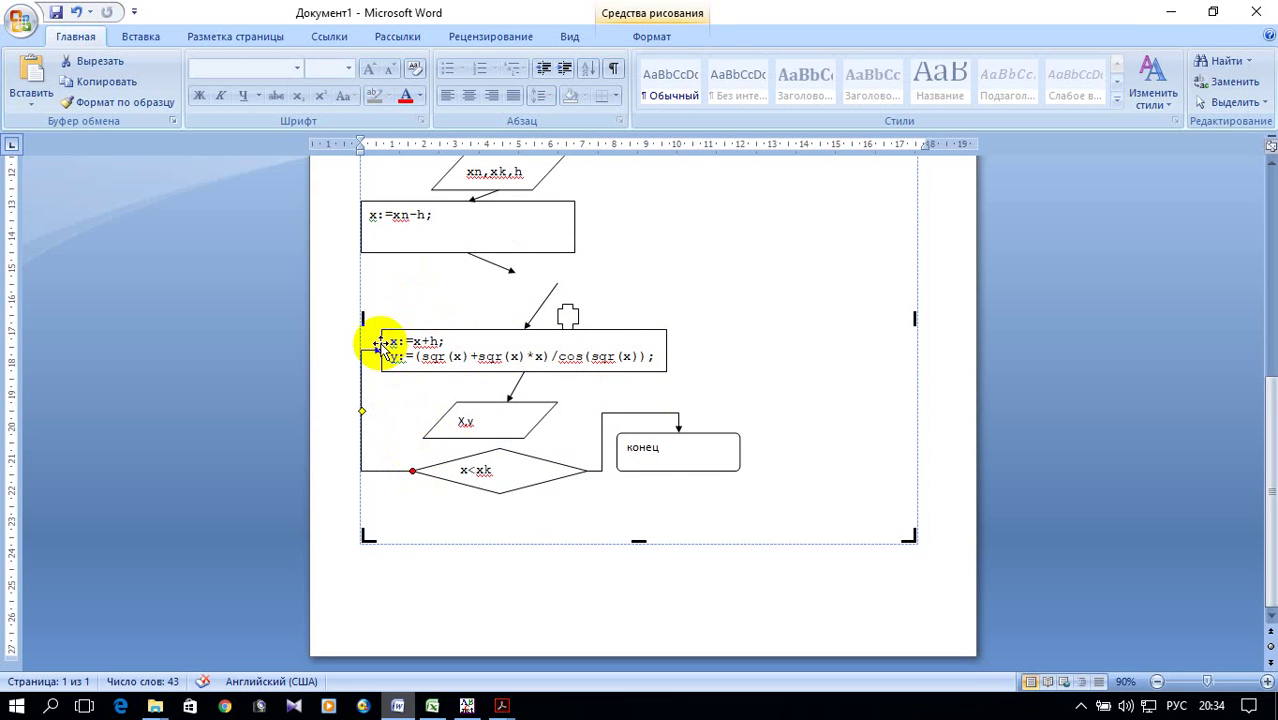
{"action": "left_click", "coordinate": [547, 300]}
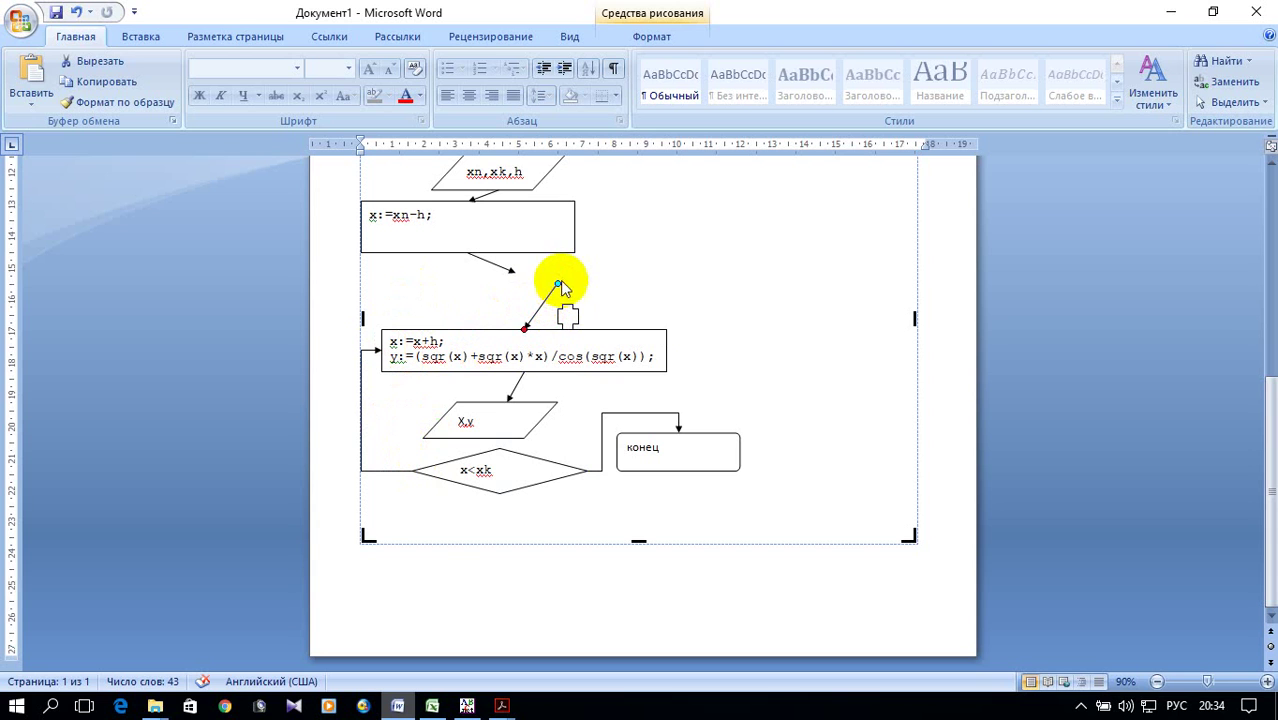
{"action": "left_click_drag", "start_coordinate": [557, 285], "coordinate": [499, 440]}
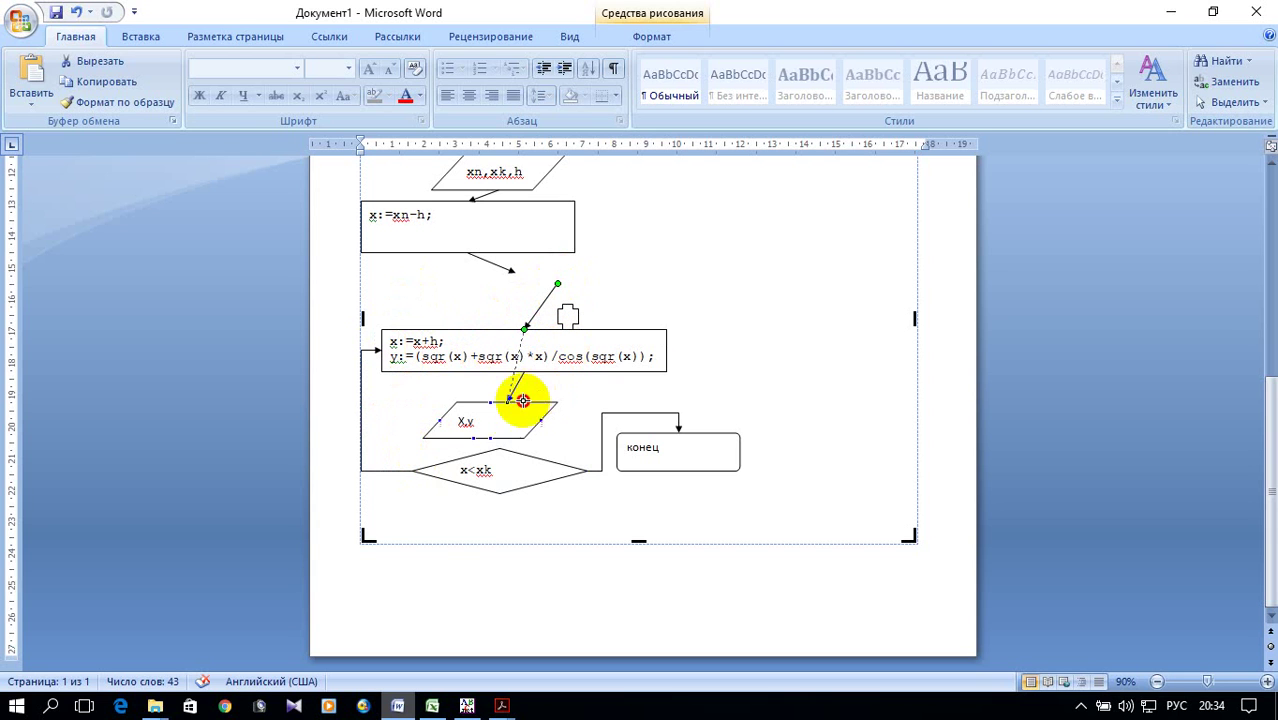
{"action": "left_click_drag", "start_coordinate": [524, 330], "coordinate": [500, 448]}
Step: Move the connector marker beside the diamond and raise the x:=x+h box toward x:=xn-h
{"action": "left_click", "coordinate": [568, 310]}
{"action": "left_click_drag", "start_coordinate": [573, 310], "coordinate": [397, 444]}
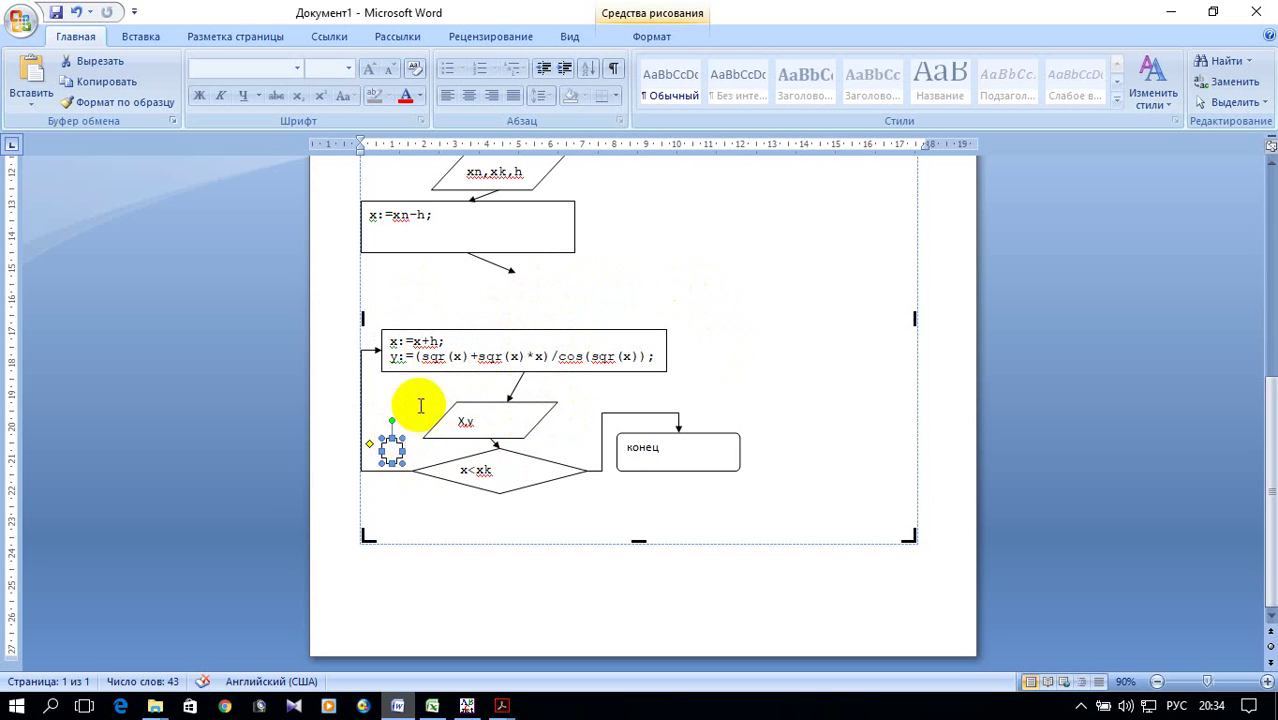
{"action": "left_click_drag", "start_coordinate": [518, 330], "coordinate": [505, 275]}
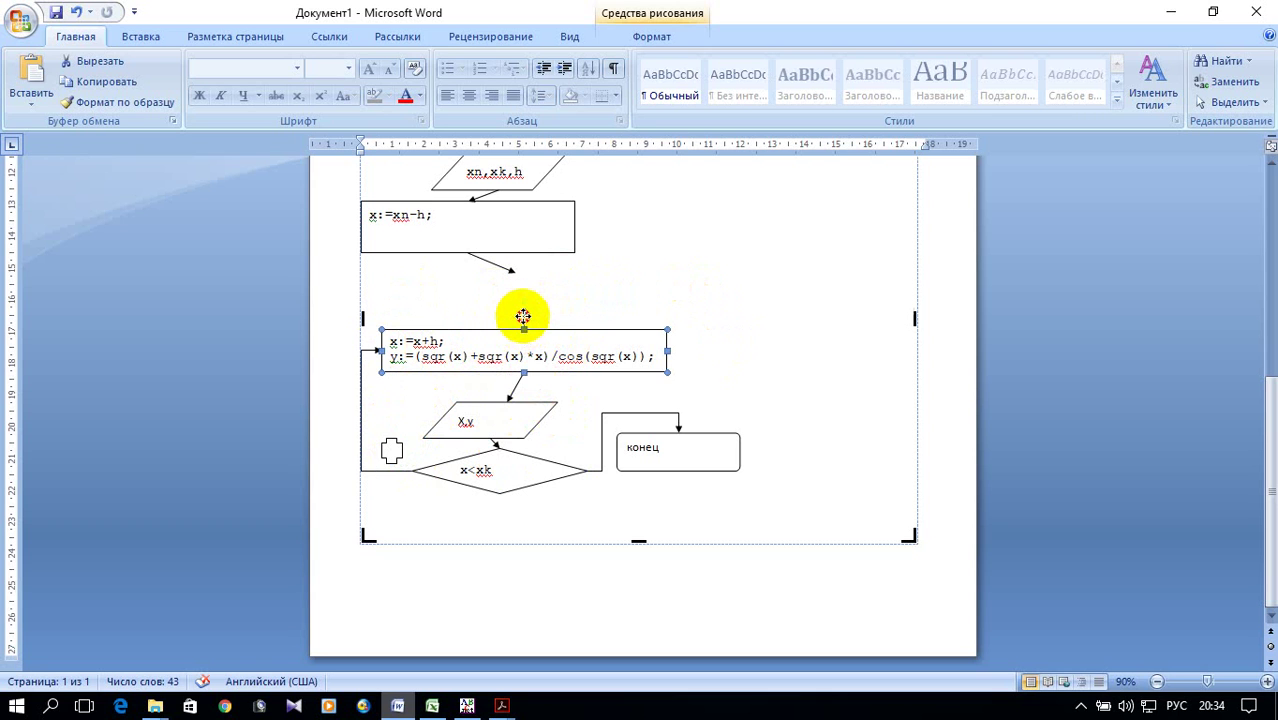
{"action": "left_click", "coordinate": [506, 273]}
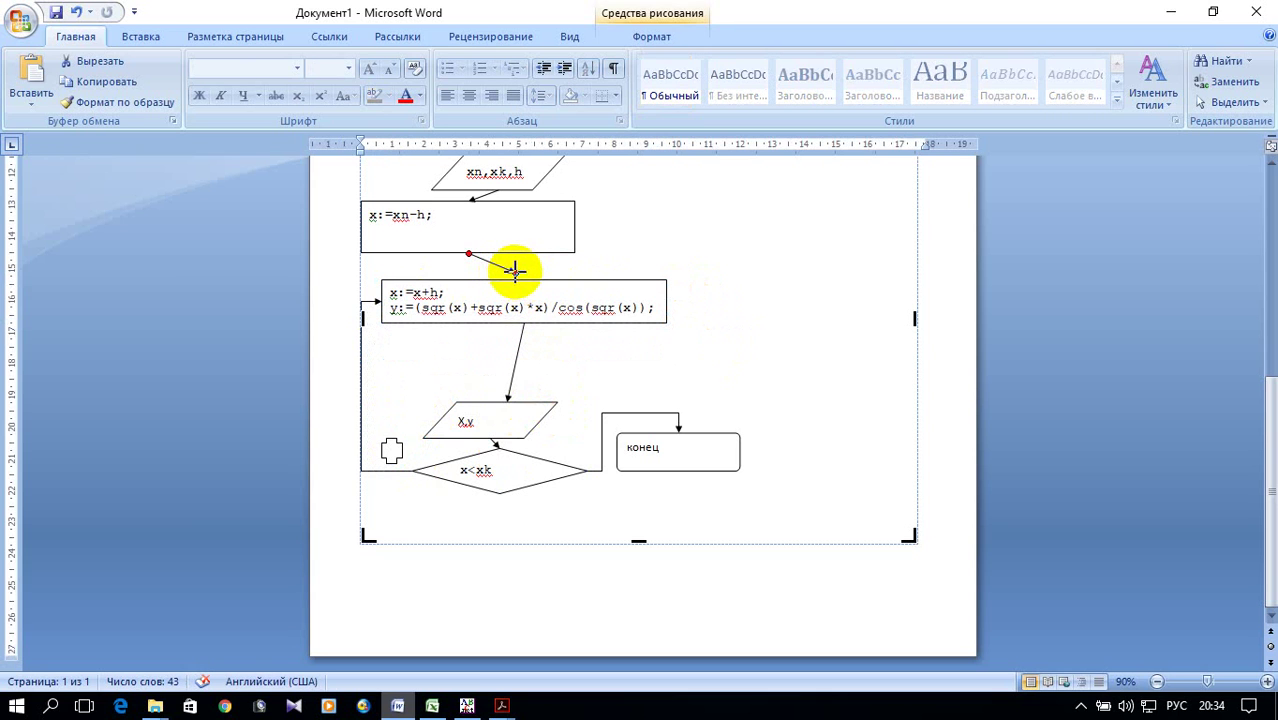
{"action": "left_click_drag", "start_coordinate": [528, 278], "coordinate": [523, 281]}
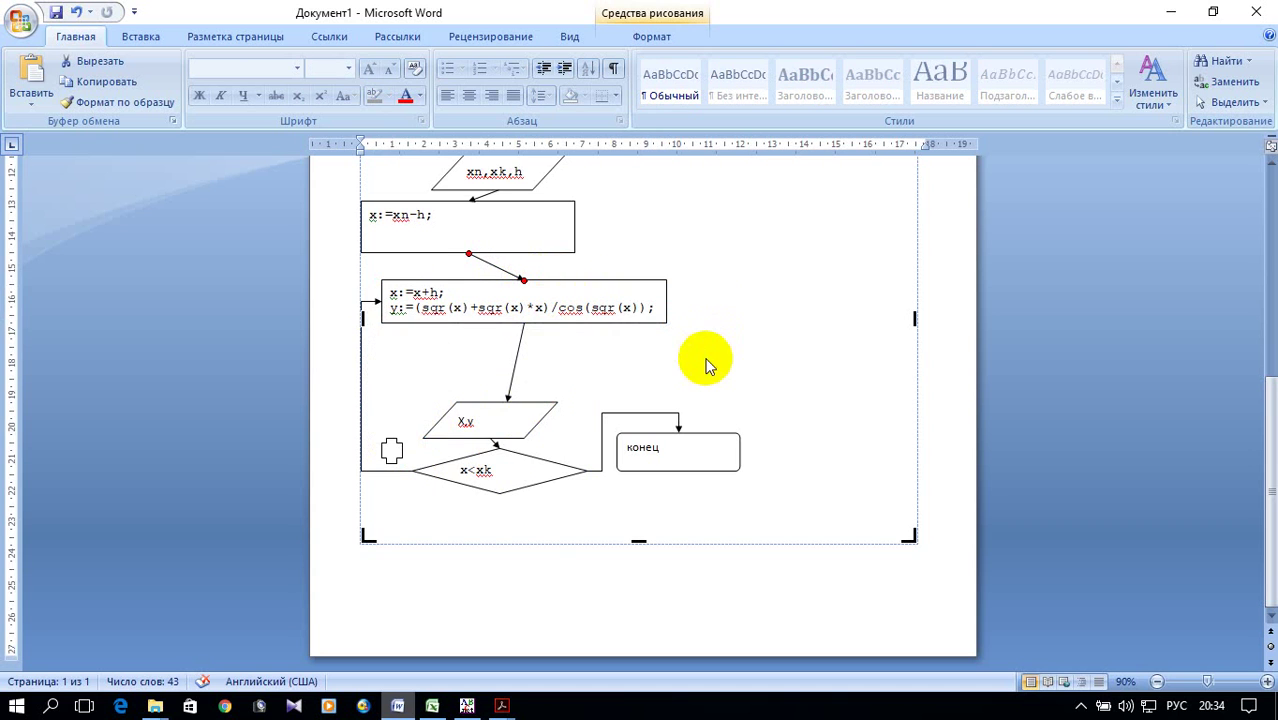
{"action": "scroll", "coordinate": [708, 355], "scroll_direction": "up", "scroll_amount": 2}
{"action": "scroll", "coordinate": [710, 355], "scroll_direction": "down", "scroll_amount": 1}
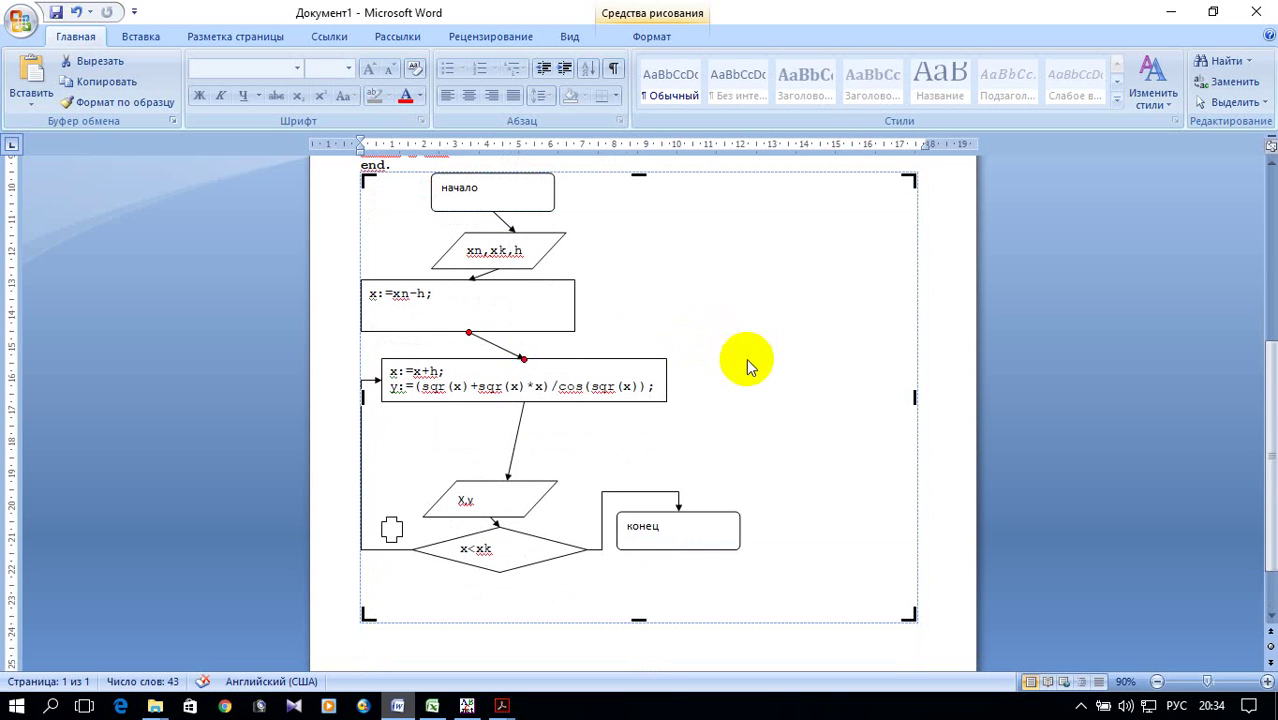
Step: Edit the decision diamond's condition so it reads x>=xk
{"action": "left_click", "coordinate": [470, 548]}
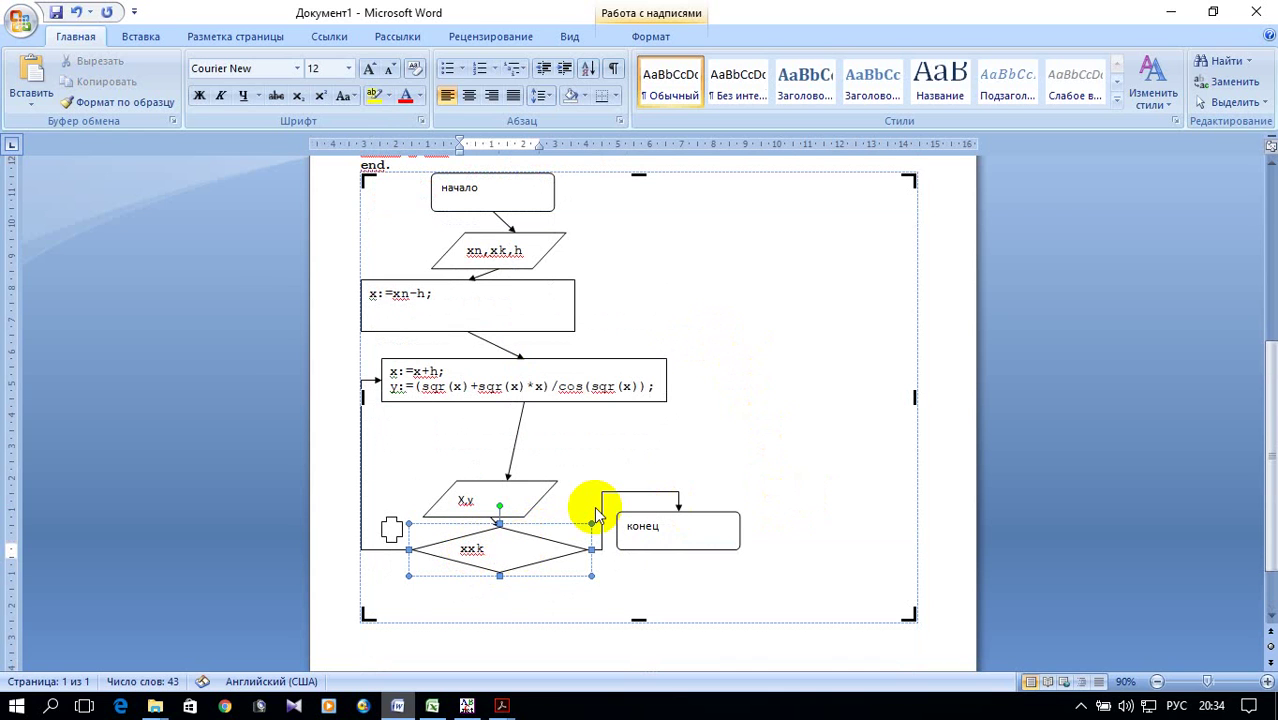
{"action": "type", "text": "Ю="}
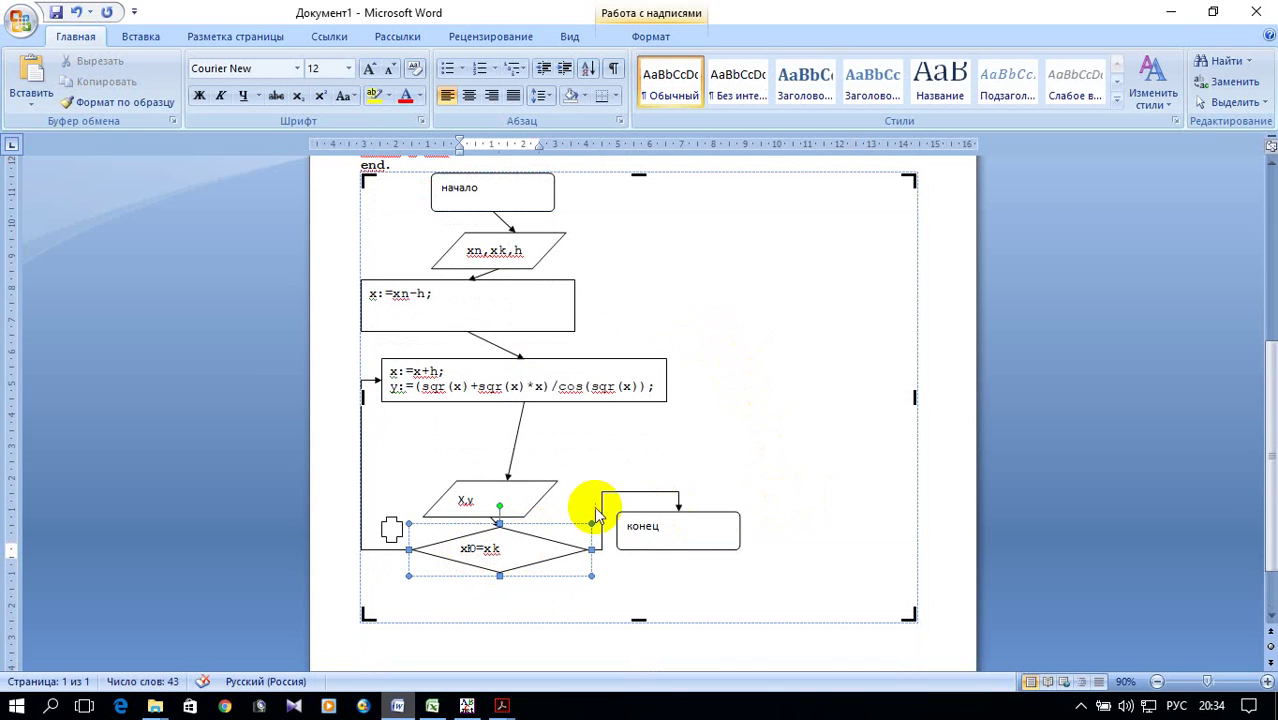
{"action": "key", "text": "BackSpace"}
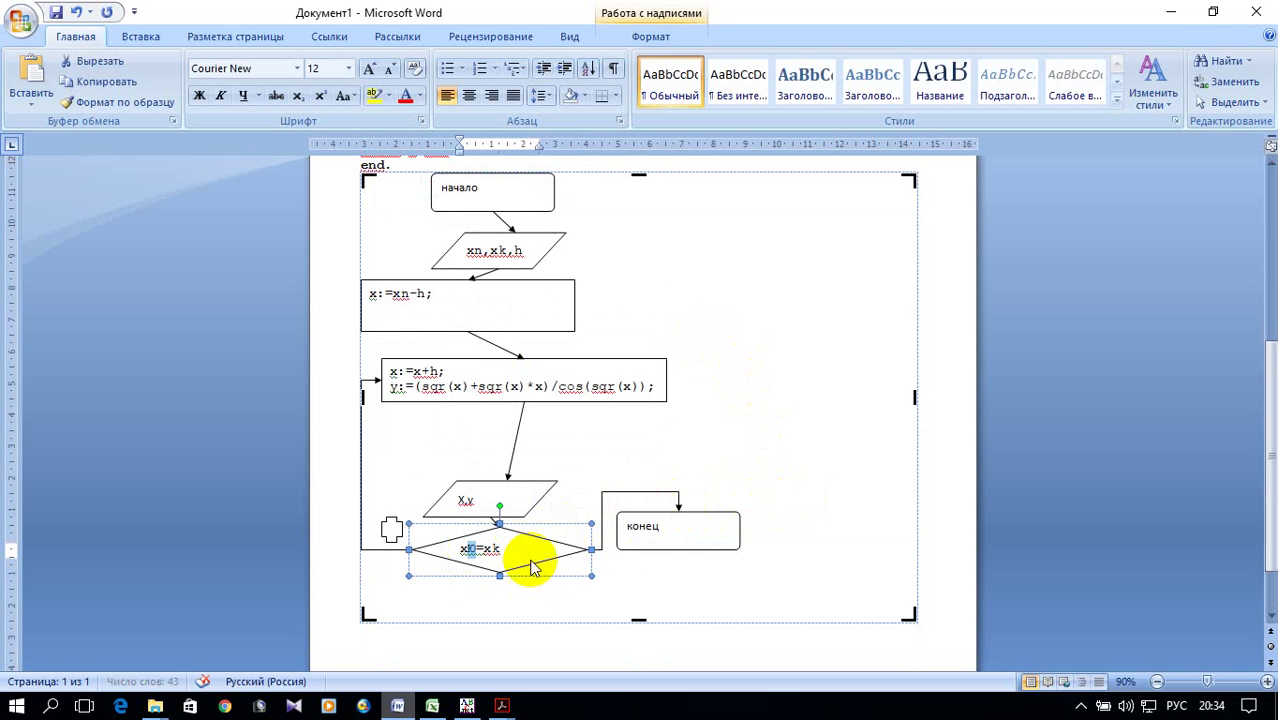
{"action": "key", "text": "alt+shift"}
{"action": "type", "text": ">"}
{"action": "left_click", "coordinate": [716, 435]}
{"action": "scroll", "coordinate": [716, 435], "scroll_direction": "up", "scroll_amount": 1}
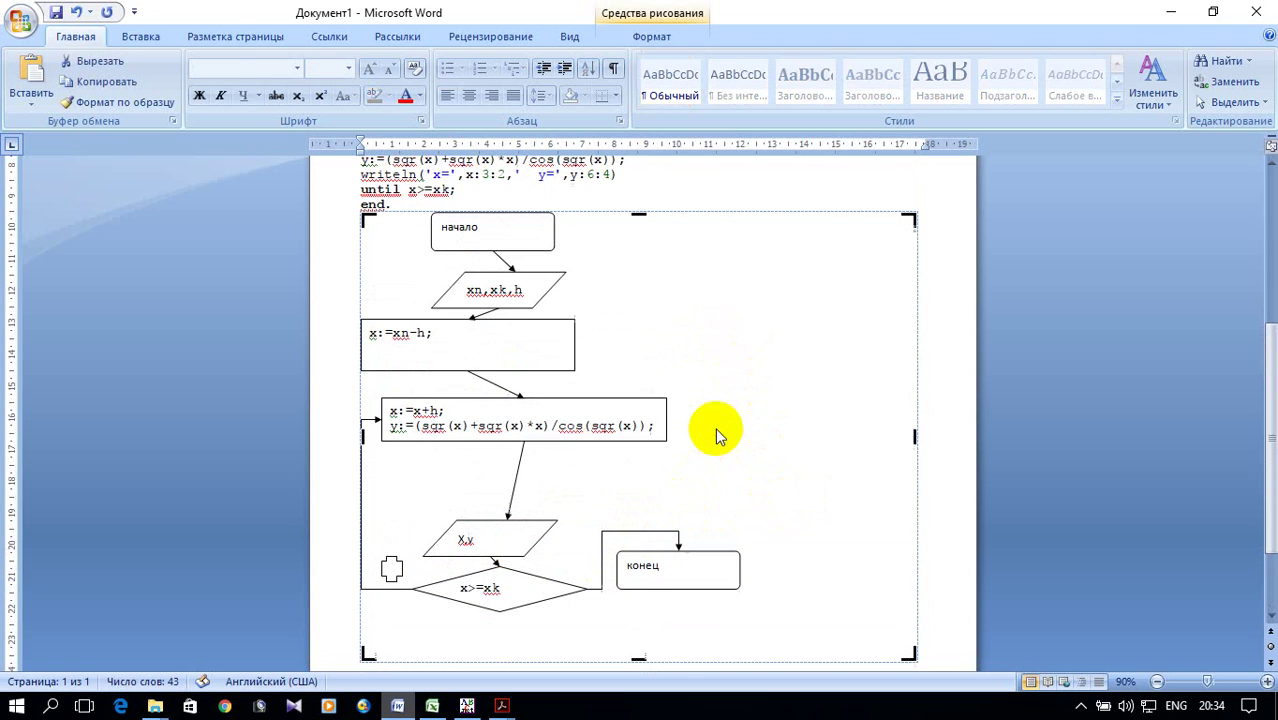
{"action": "right_click", "coordinate": [805, 215]}
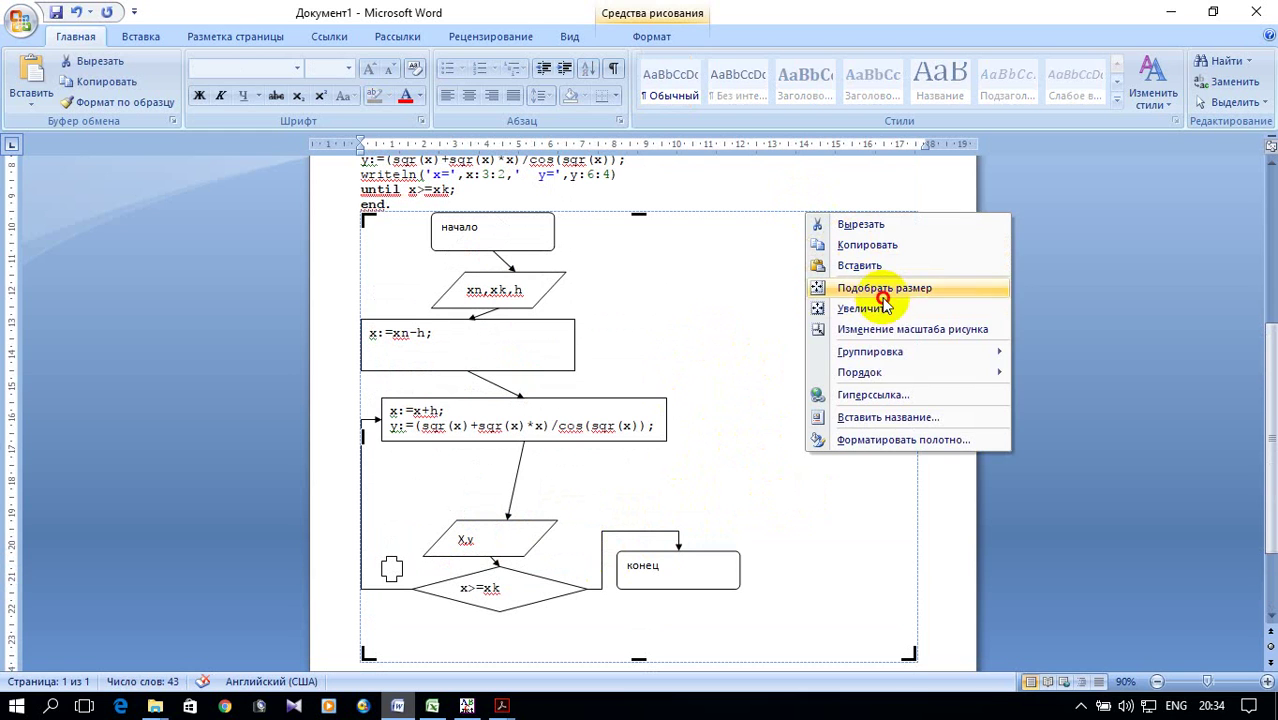
Step: Fit the drawing canvas to the flowchart using Подобрать размер
{"action": "left_click", "coordinate": [870, 288]}
{"action": "left_click", "coordinate": [801, 398]}
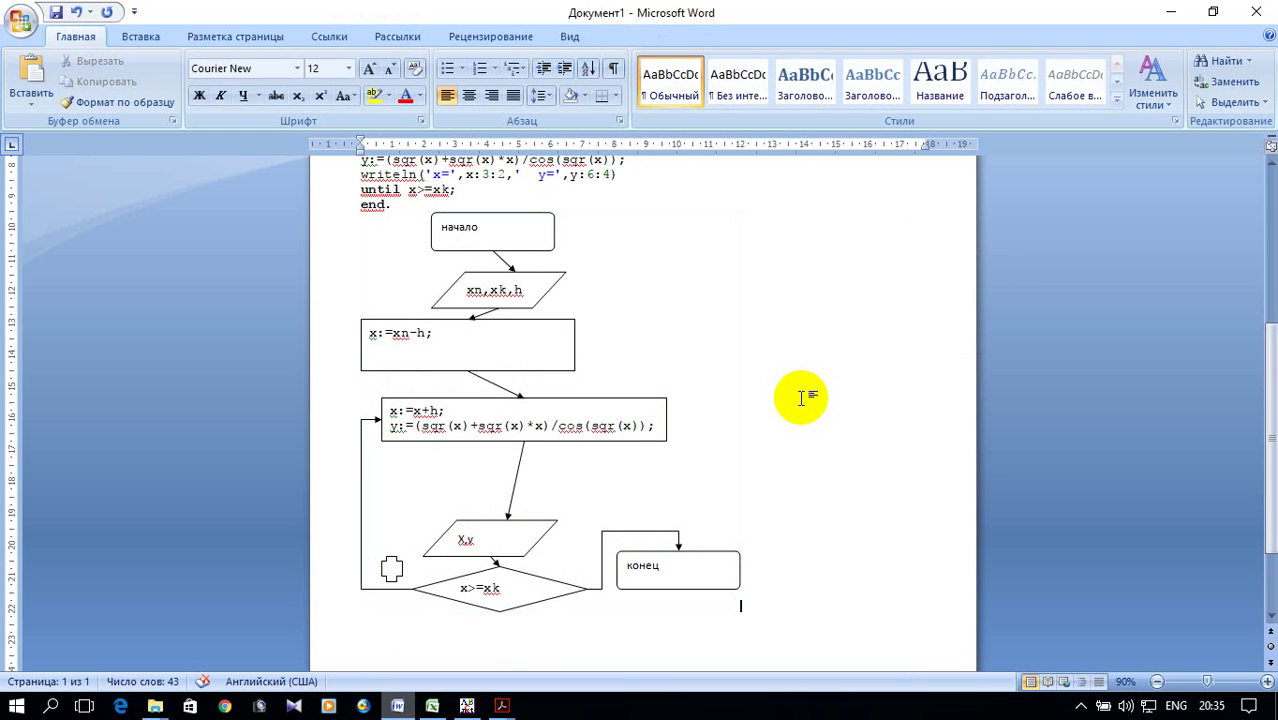
{"action": "scroll", "coordinate": [801, 398], "scroll_direction": "up", "scroll_amount": 2}
{"action": "scroll", "coordinate": [801, 398], "scroll_direction": "down", "scroll_amount": 2}
Step: Shorten the x:=xn-h box, shift it right, then switch to the assignment PDF in Acrobat Reader
{"action": "left_click", "coordinate": [511, 369]}
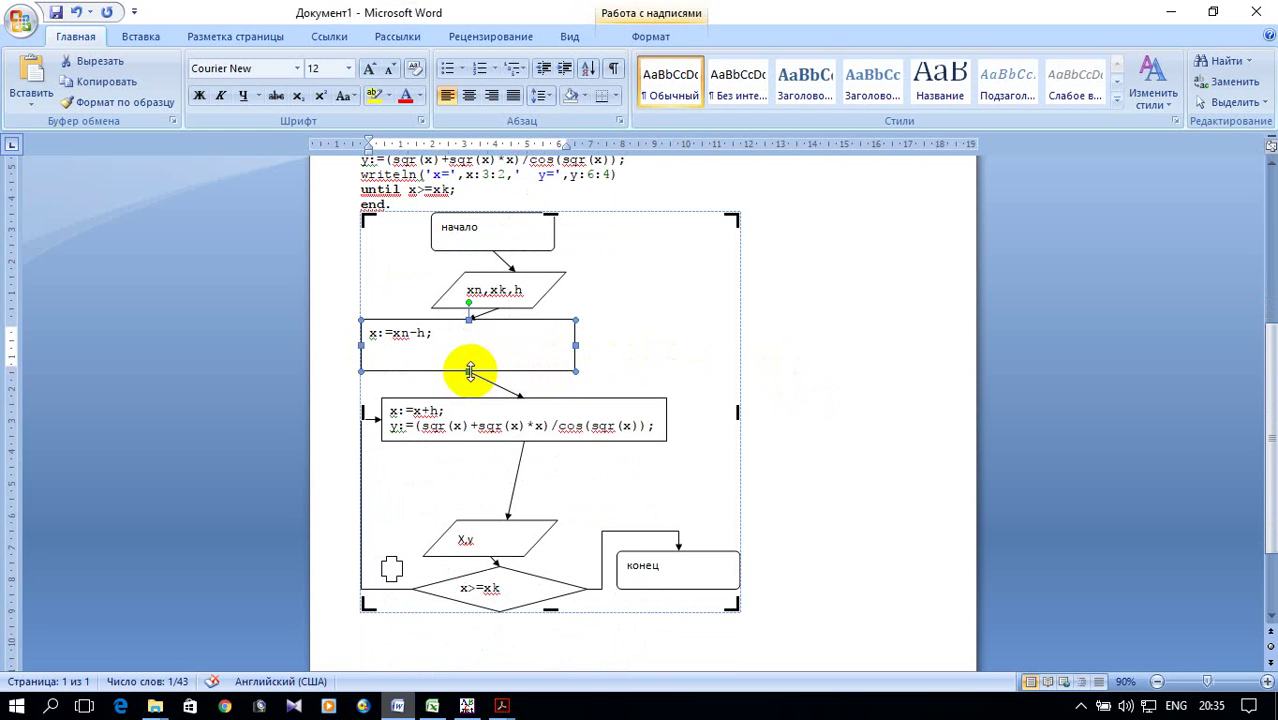
{"action": "left_click_drag", "start_coordinate": [470, 354], "coordinate": [554, 342]}
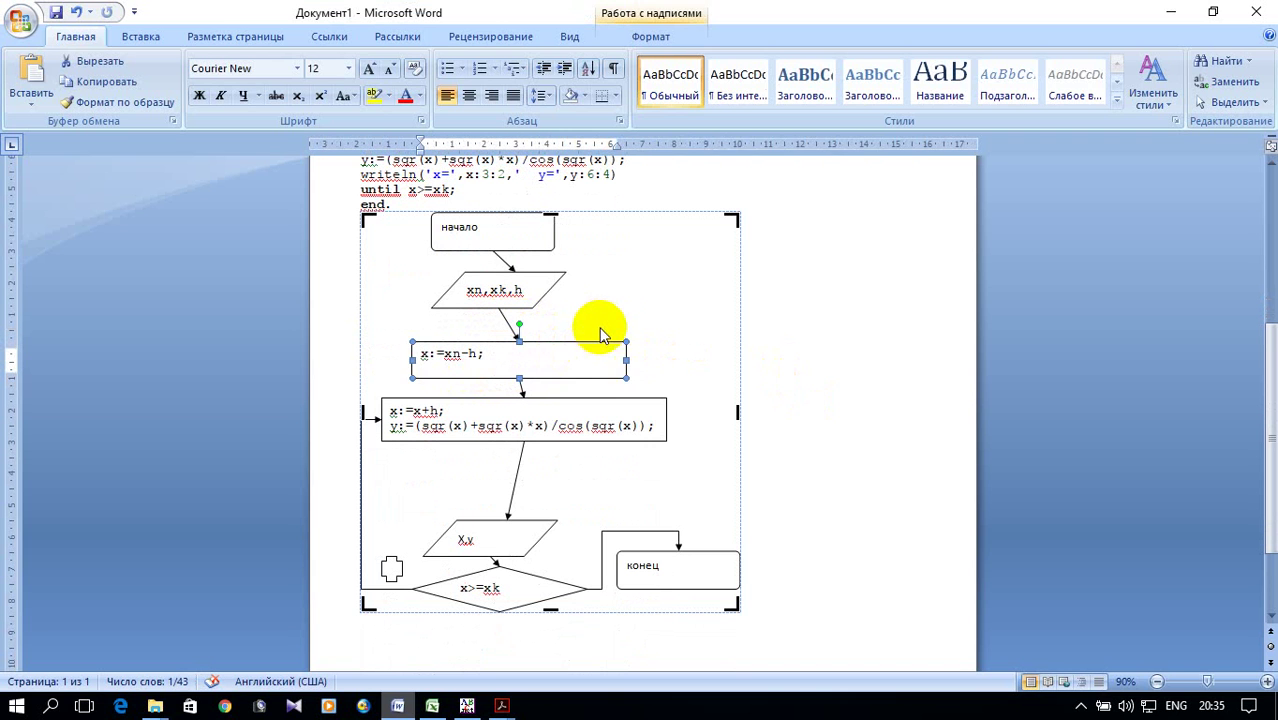
{"action": "left_click", "coordinate": [805, 374]}
{"action": "scroll", "coordinate": [834, 417], "scroll_direction": "up", "scroll_amount": 2}
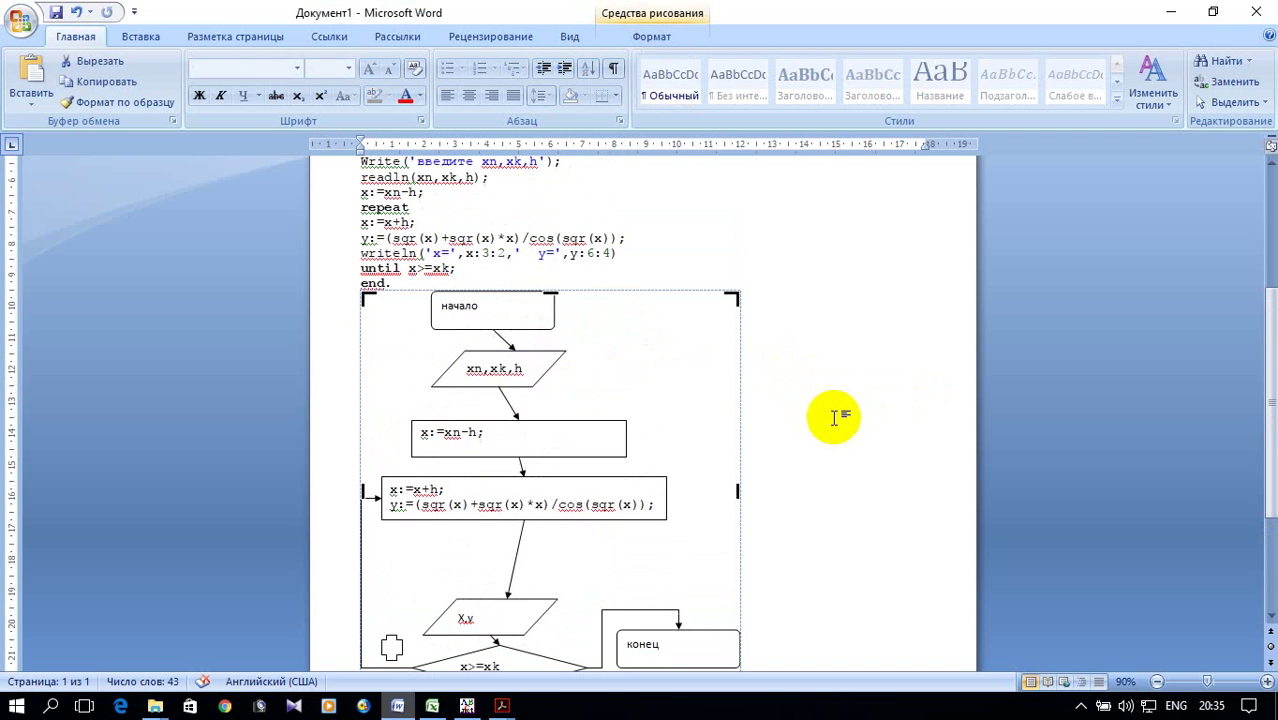
{"action": "scroll", "coordinate": [834, 417], "scroll_direction": "down", "scroll_amount": 1}
{"action": "mouse_move", "coordinate": [502, 706]}
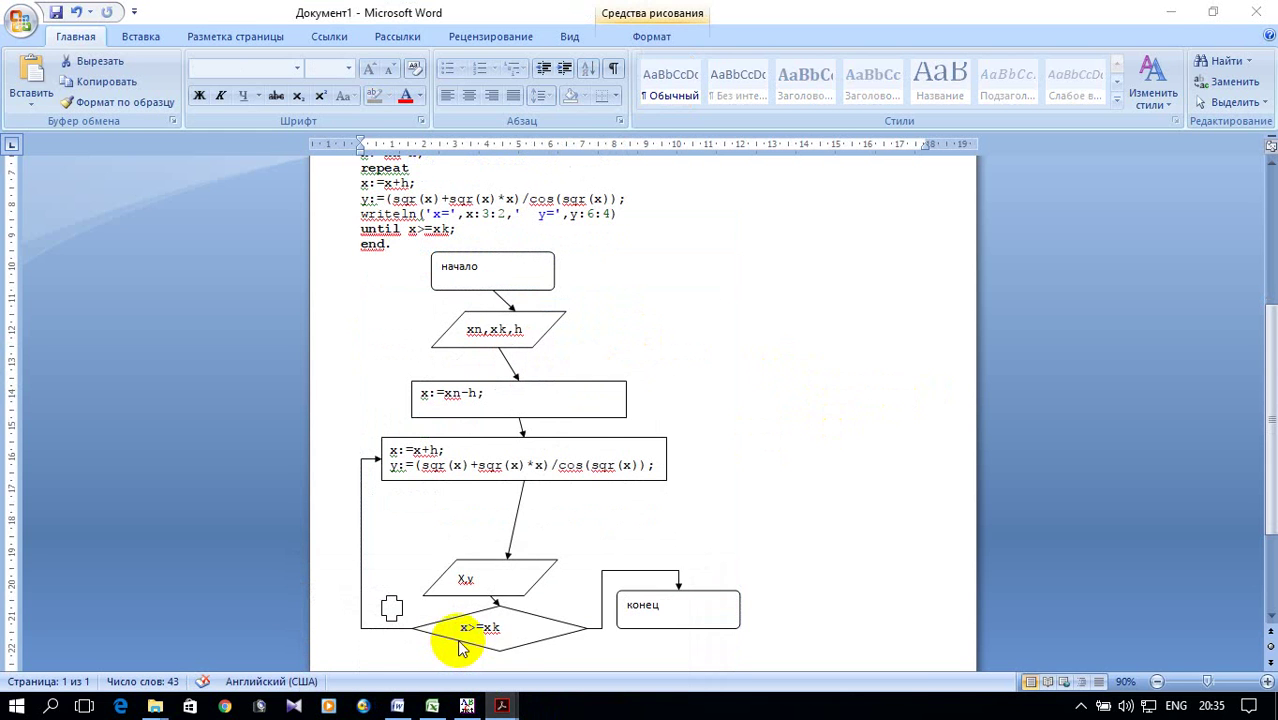
{"action": "key", "text": "alt+Tab"}
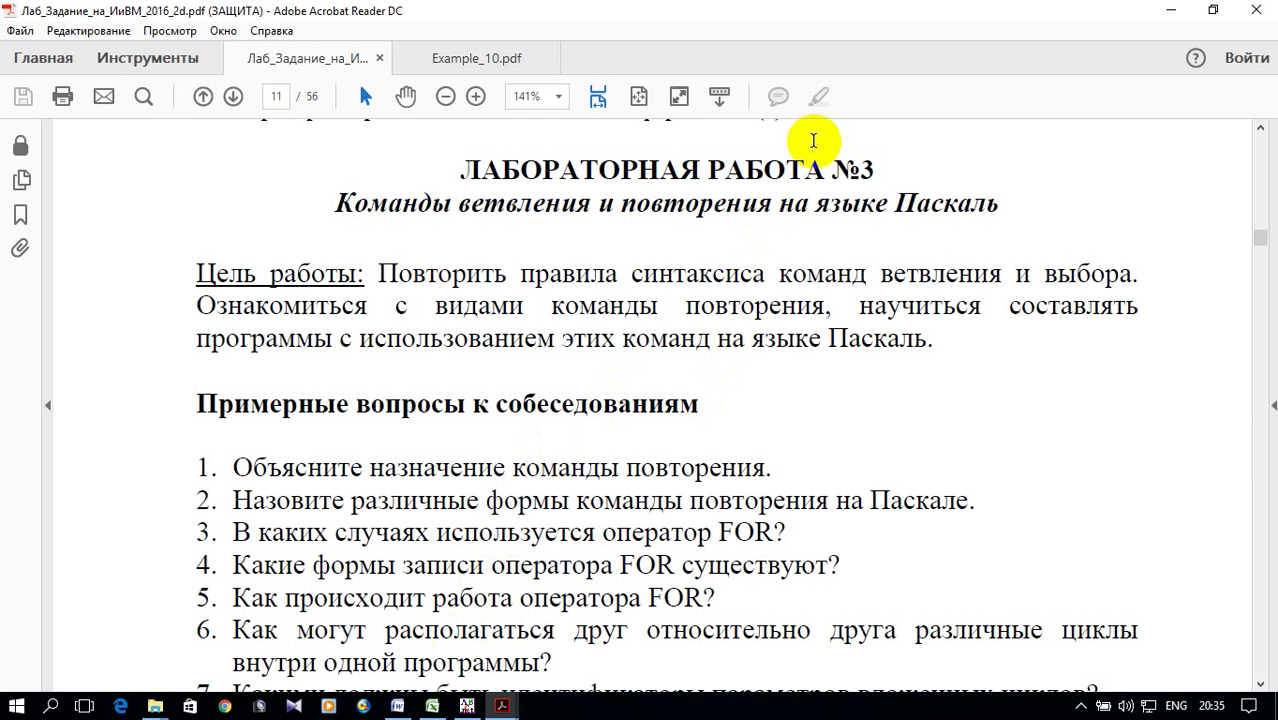